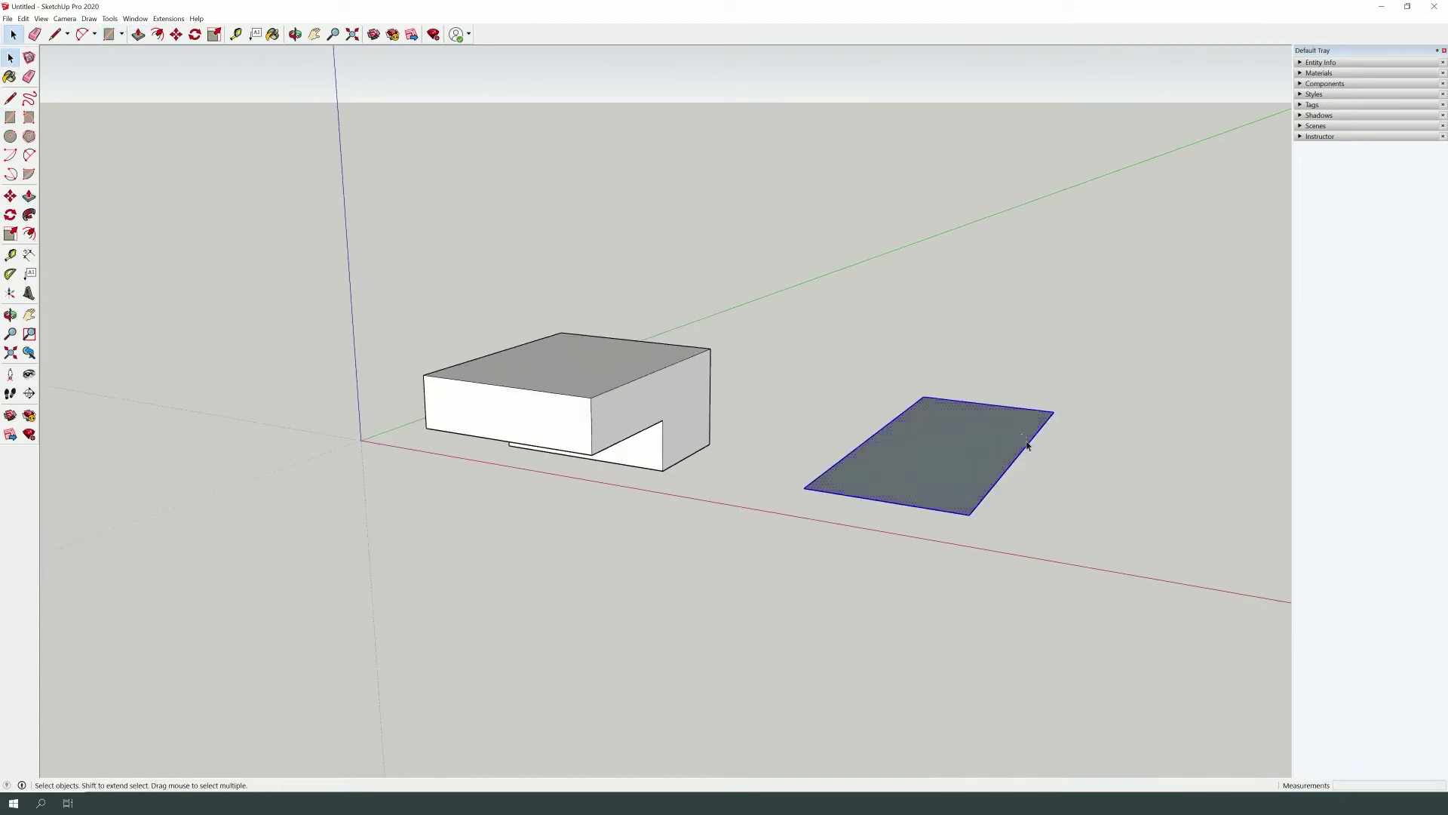
- Make the small box a component using its right-click menu
key(o)
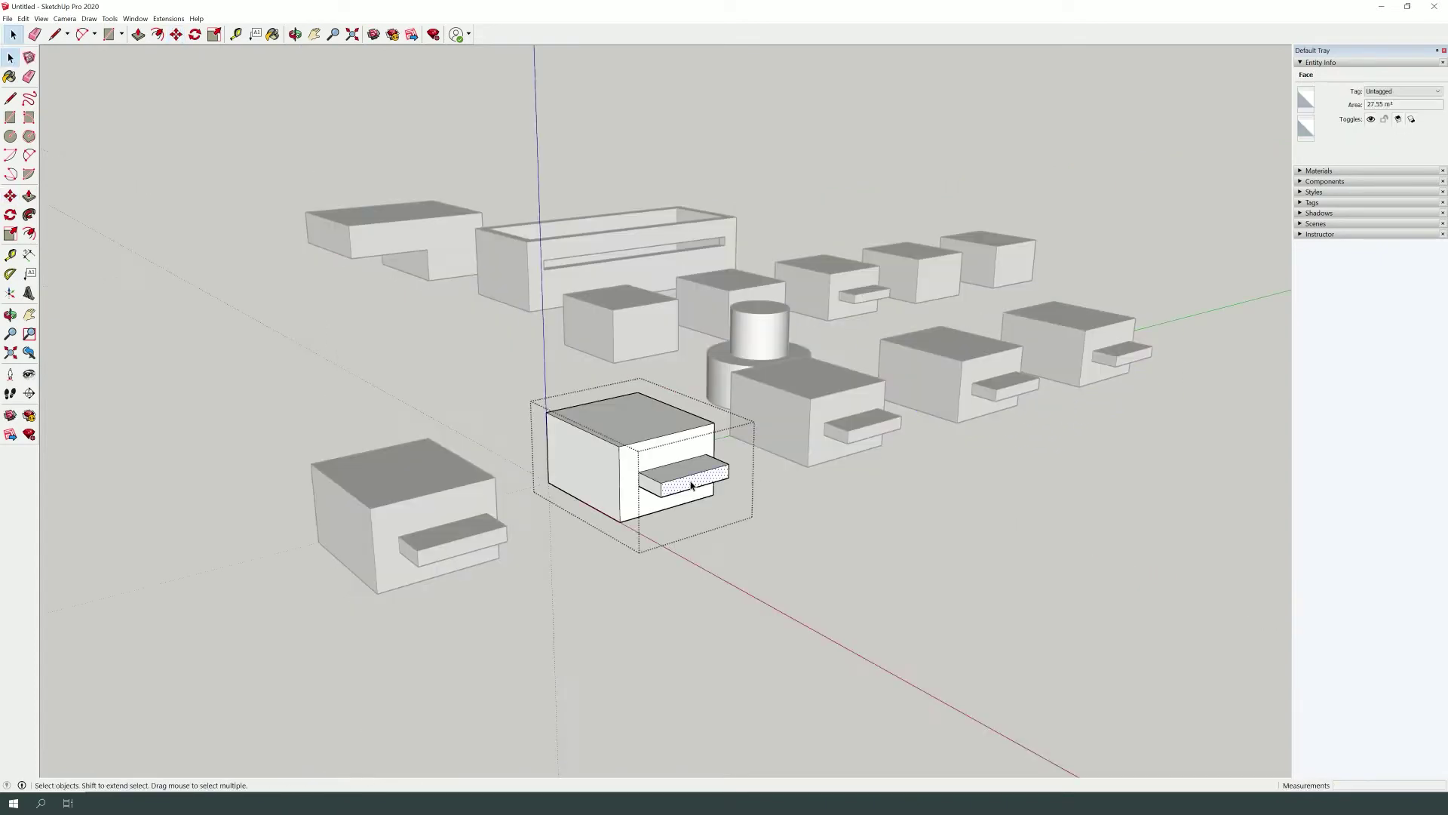
right_click(562, 508)
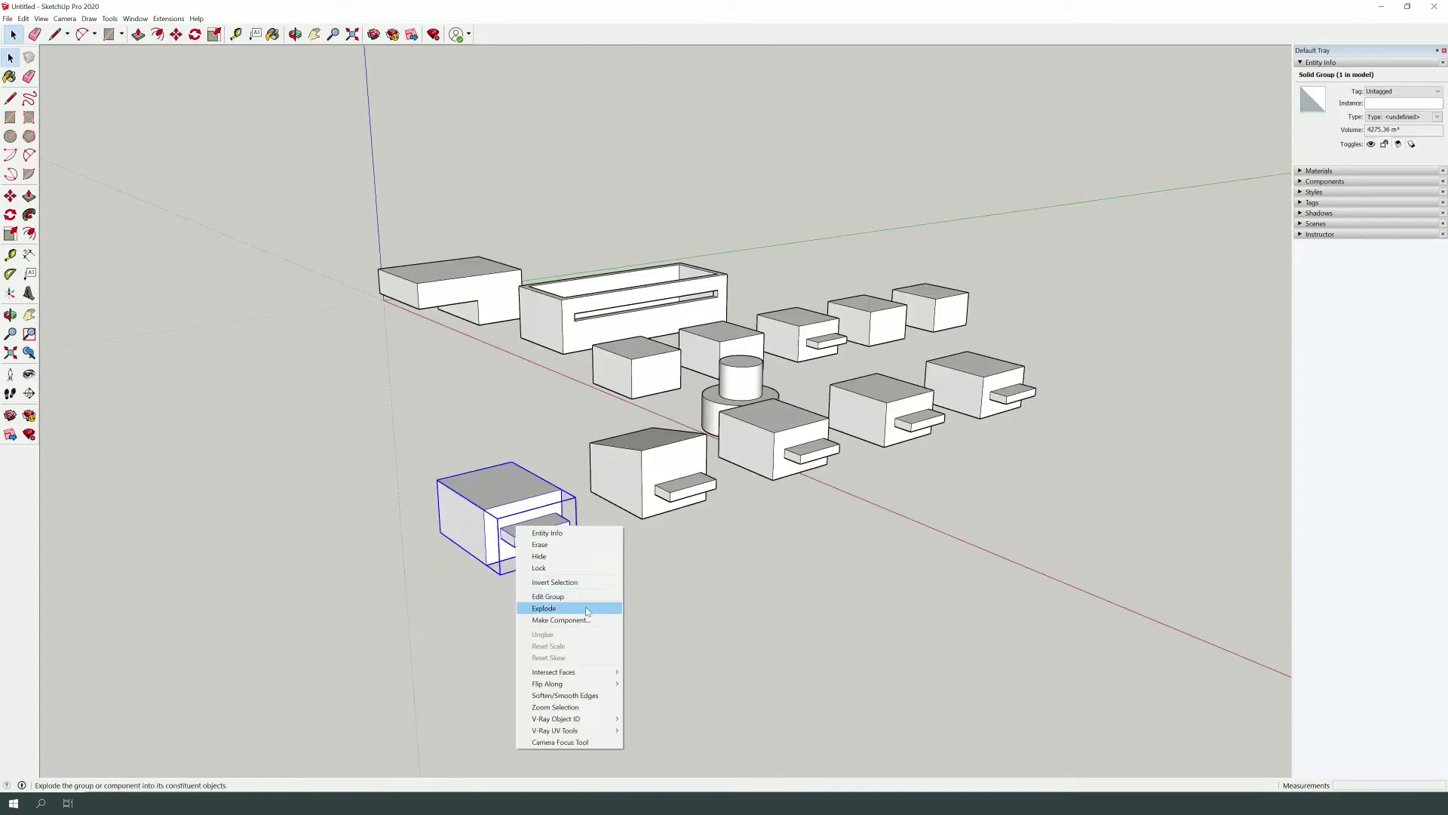
click(562, 616)
- Copy the box component with Move+Ctrl and array it into 3 copies (3x)
key(m)
key(ctrl)
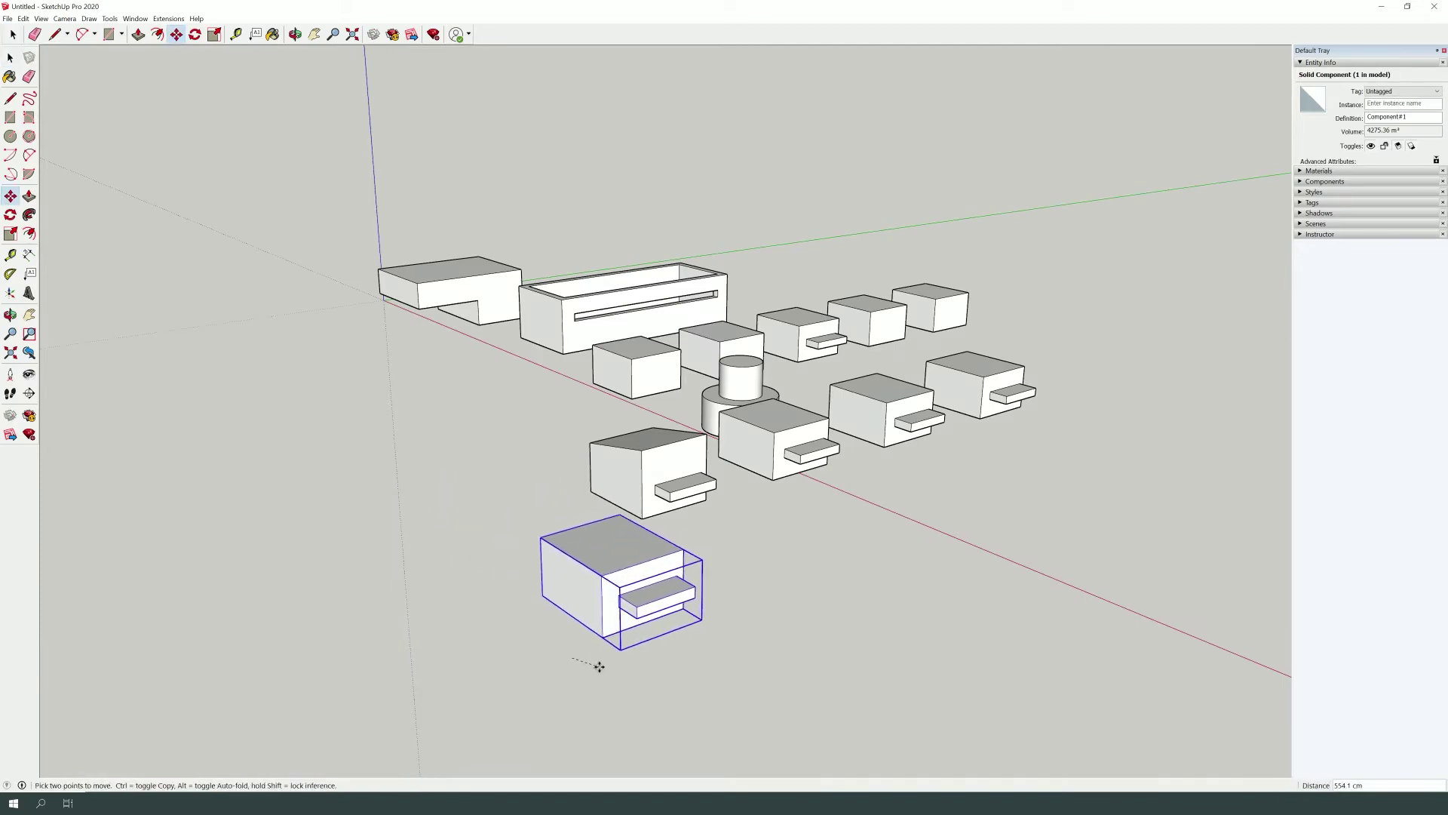
click(598, 665)
click(751, 593)
text(3x)
key(Return)
- Open the box component for editing and pick a face inside it
scroll(679, 603, up, 5)
double_click(620, 610)
click(620, 611)
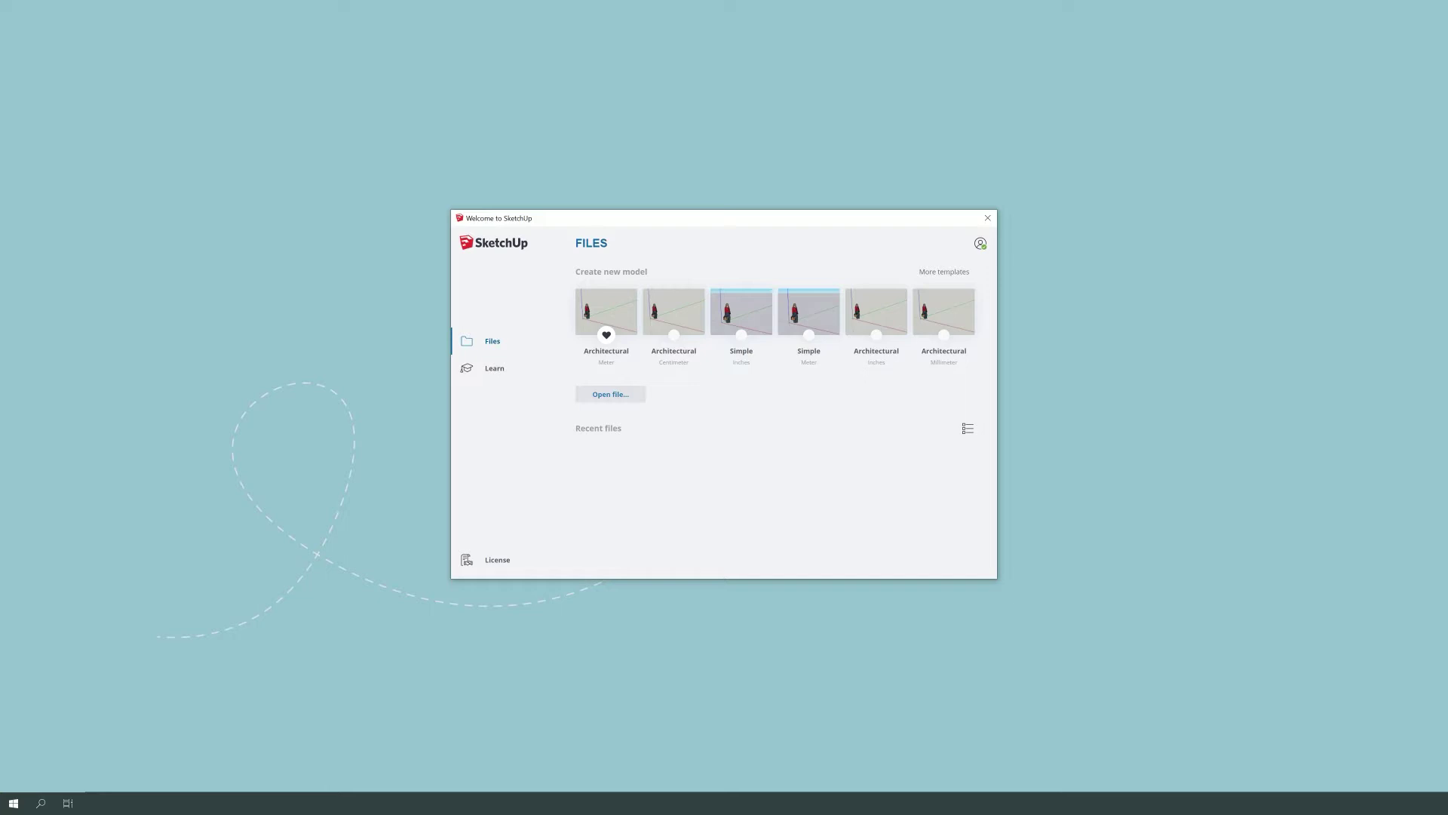
- Heart Architectural Centimeter as favourite, browse More templates, and create a model from it
click(741, 334)
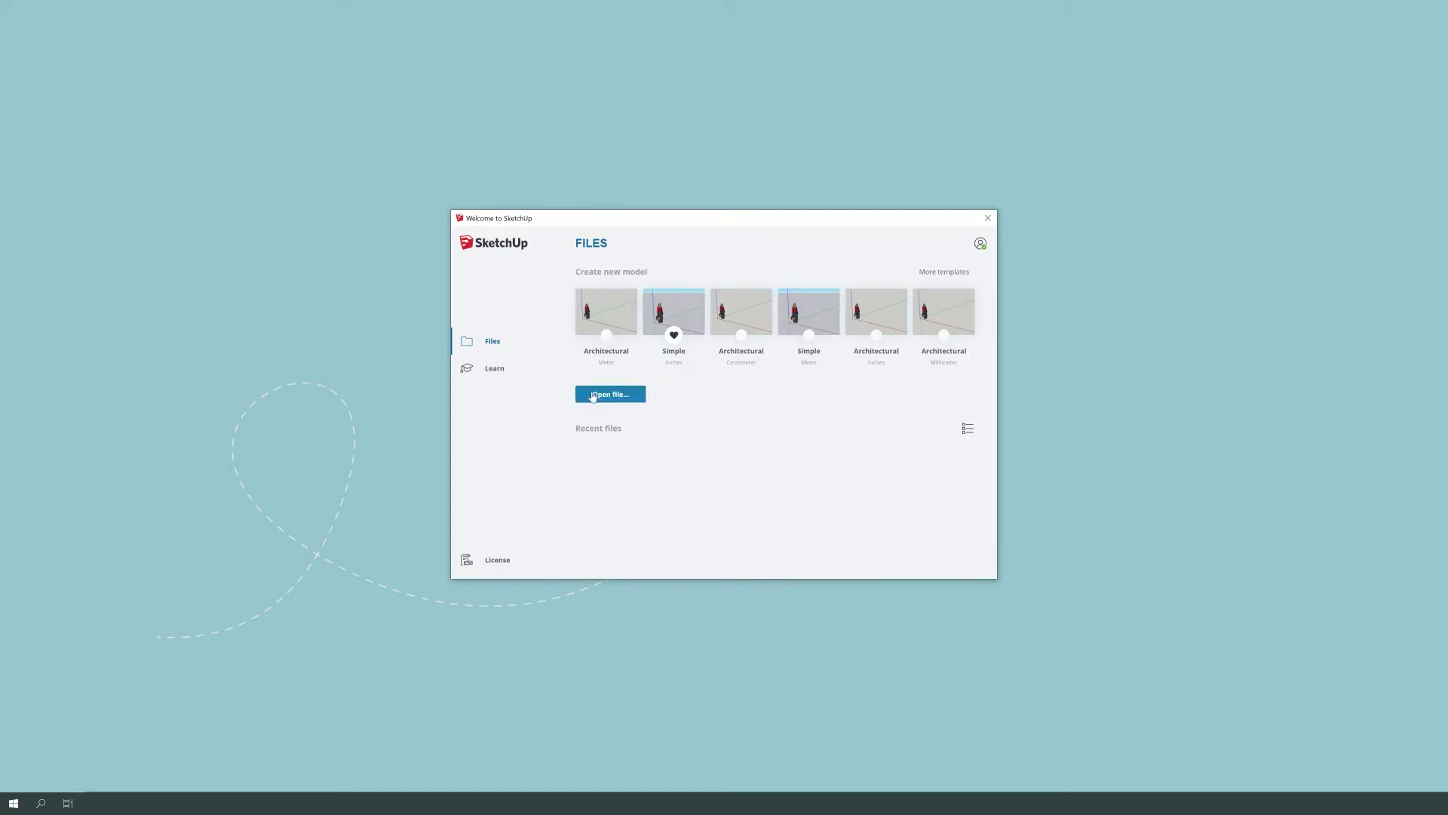
click(742, 334)
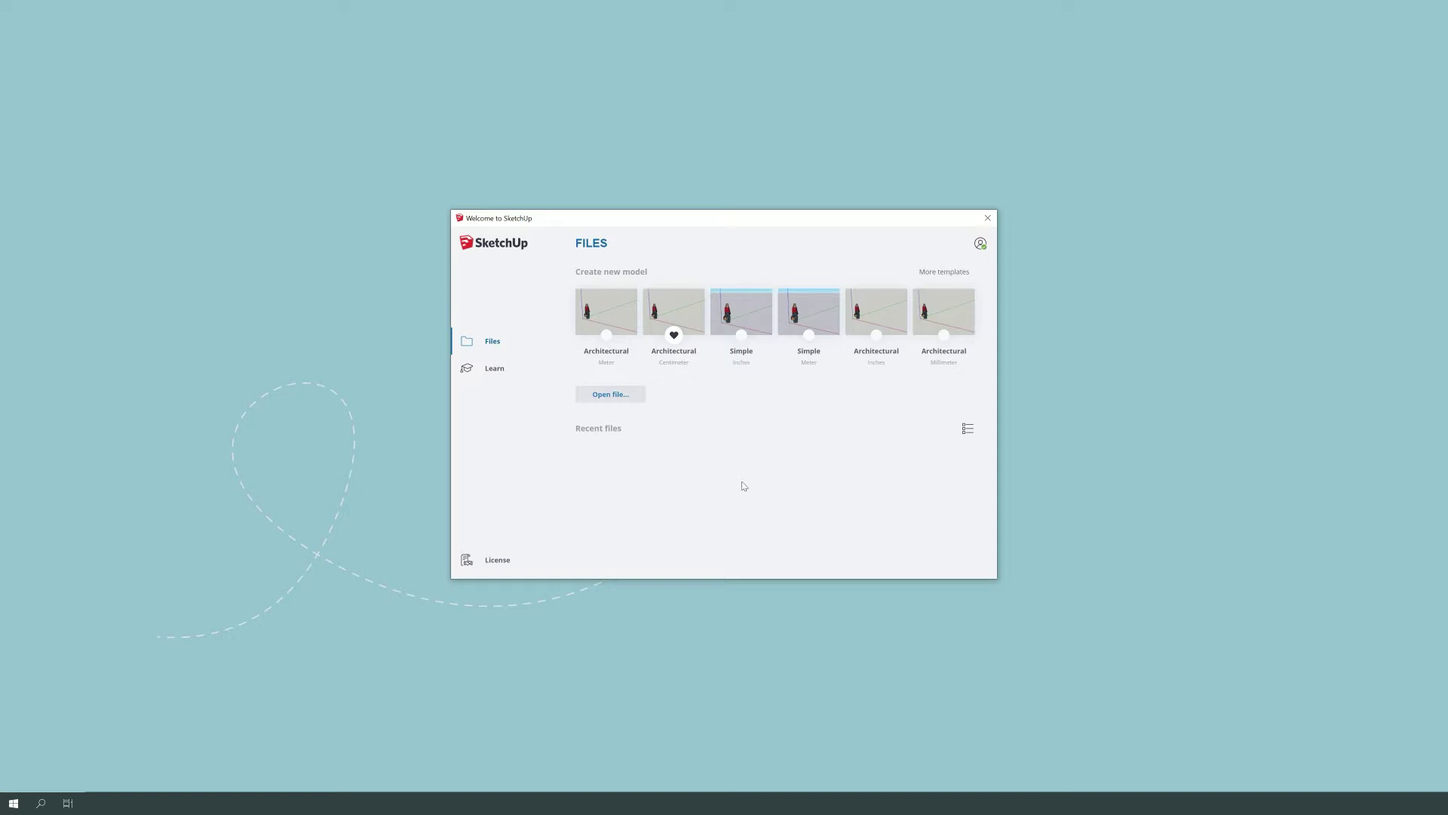
click(955, 276)
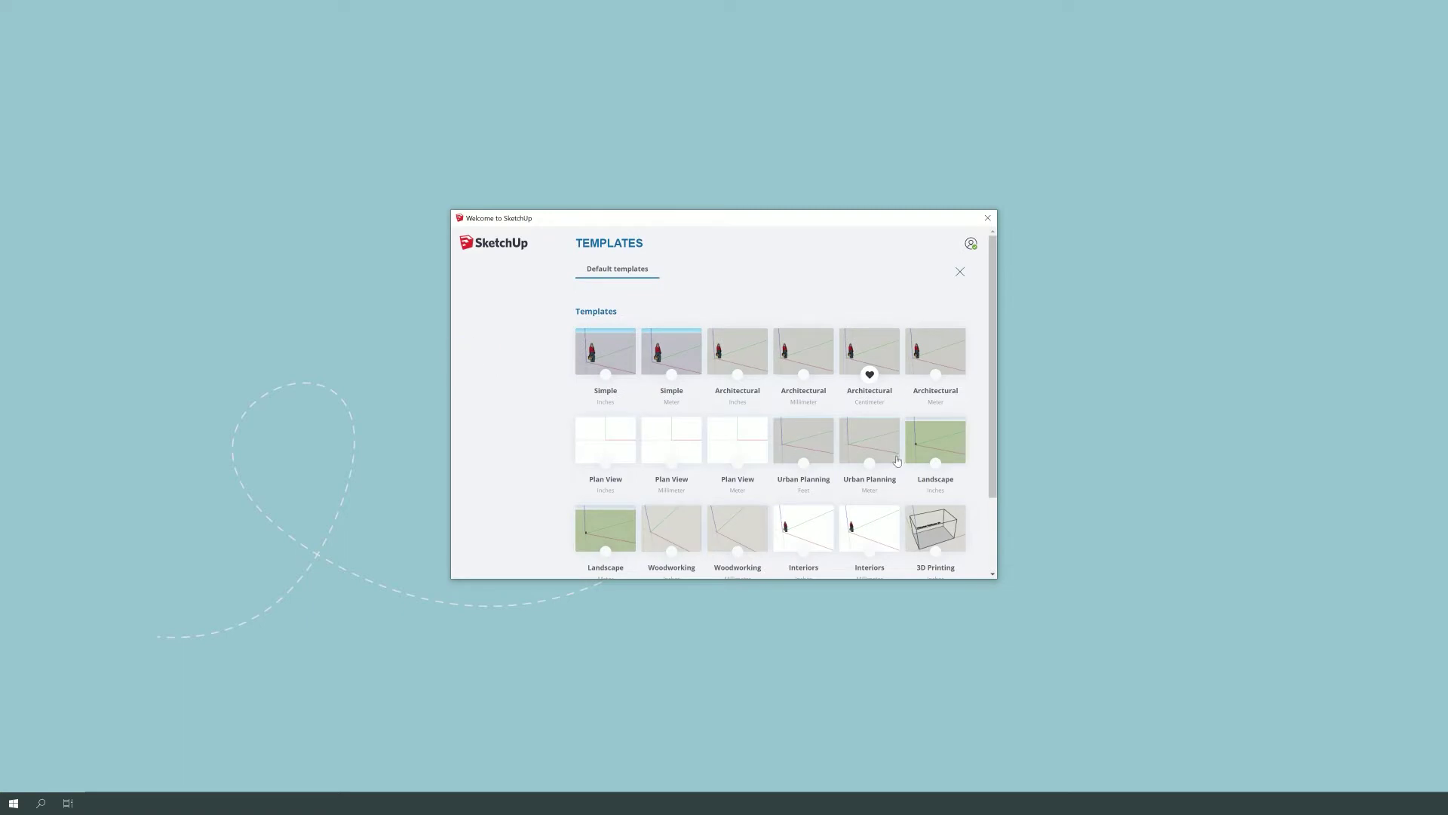
scroll(844, 385, down, 3)
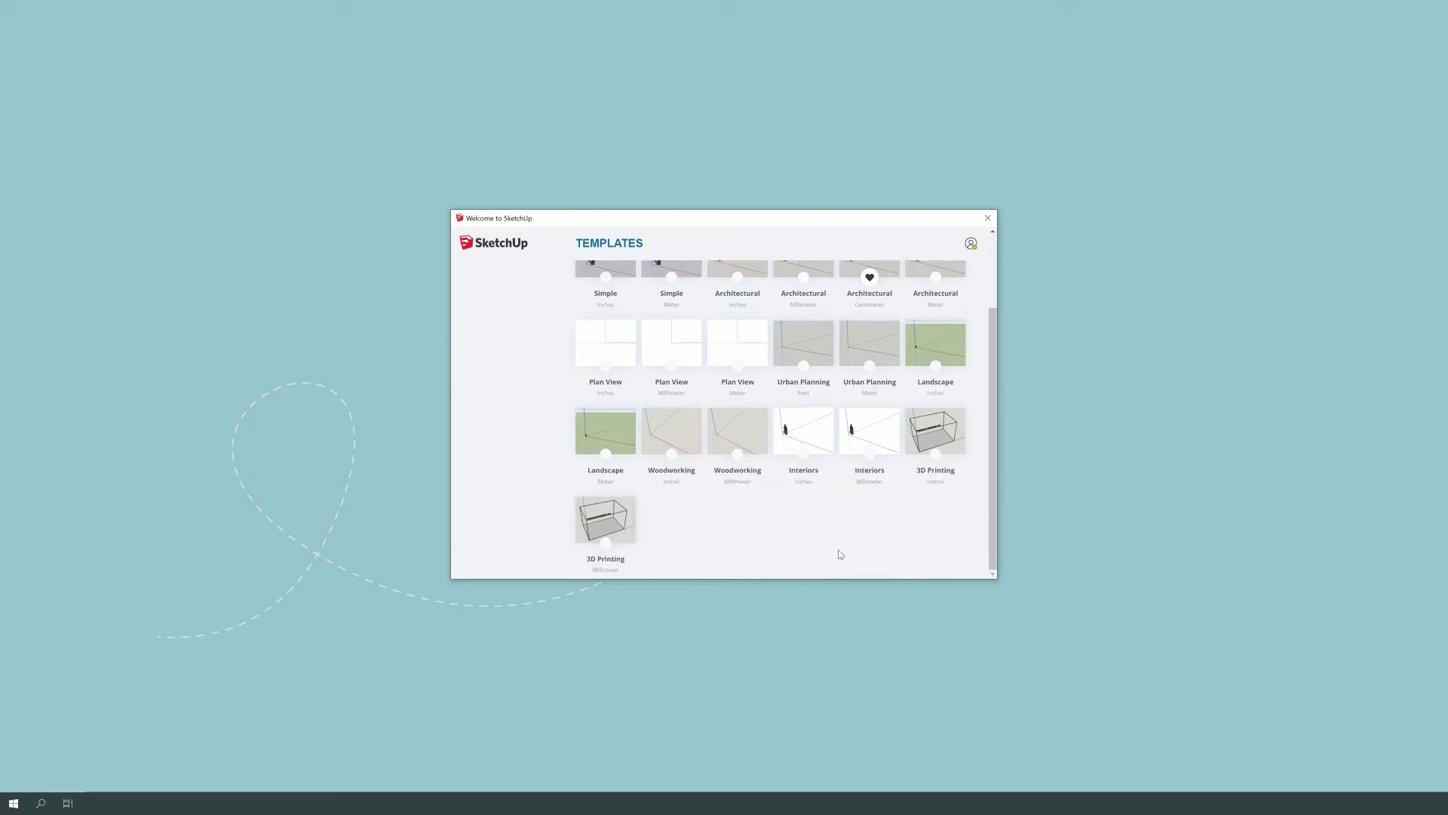
scroll(840, 554, up, 2)
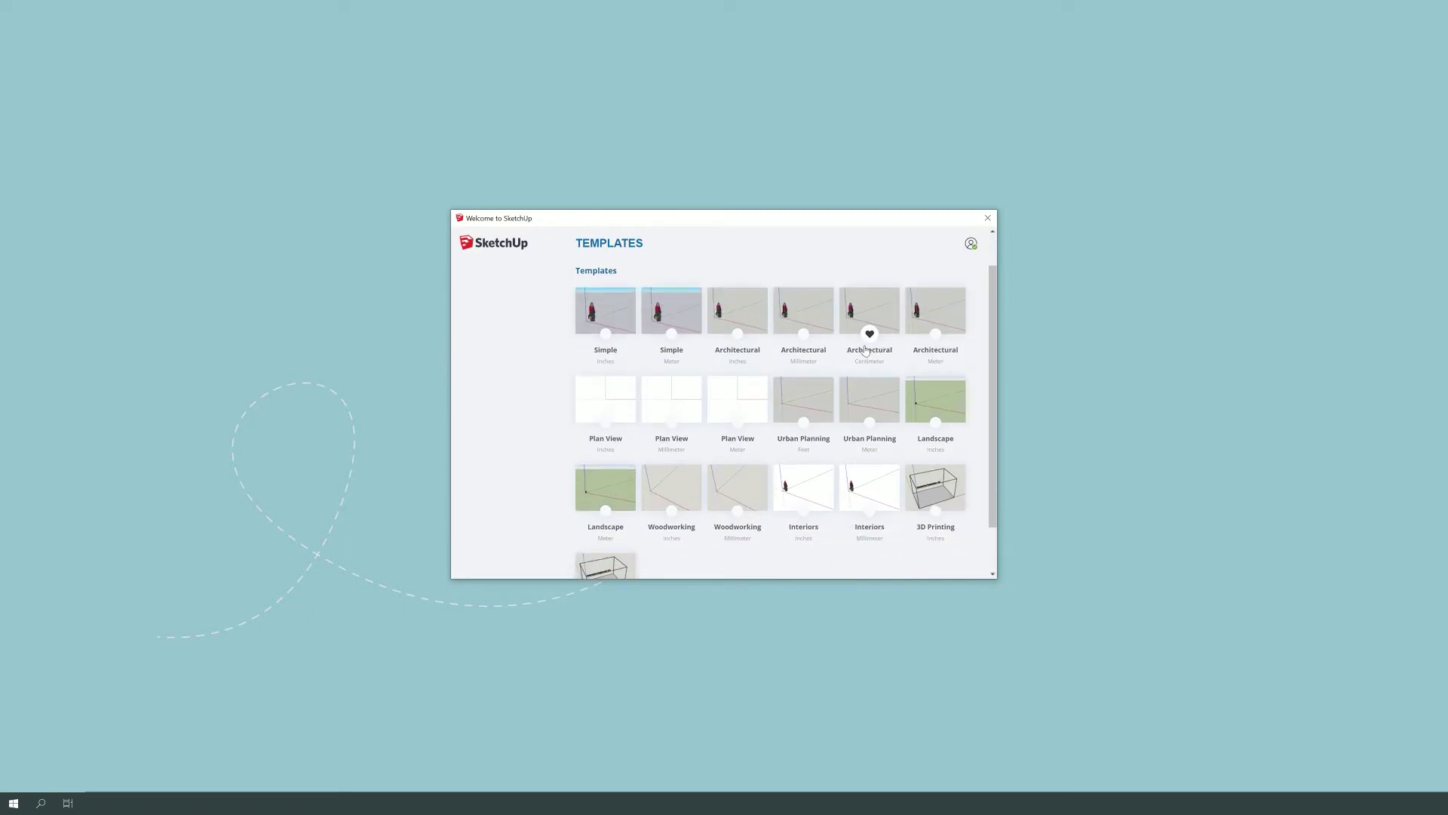
click(887, 308)
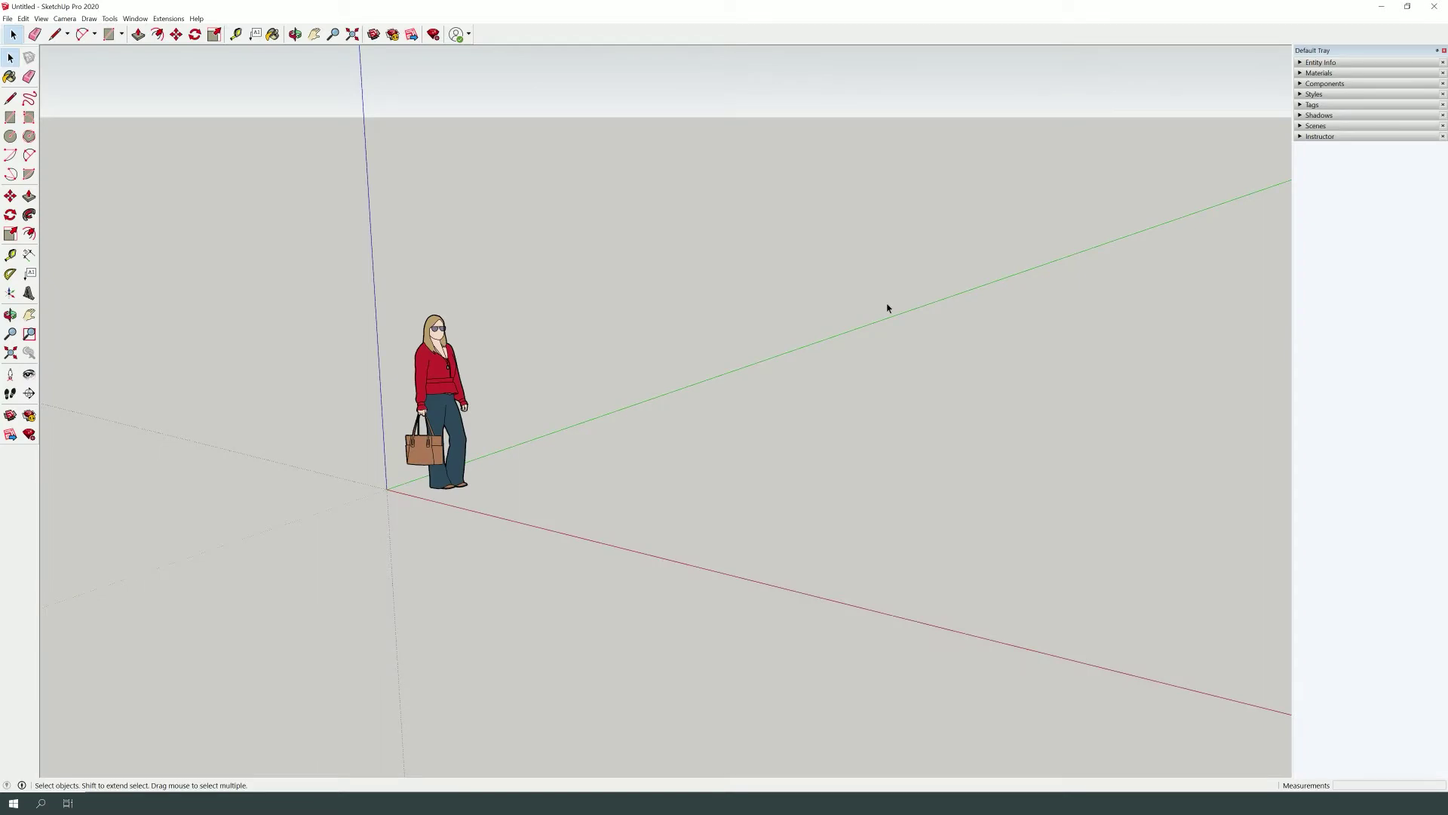
- Verify in Window > Preferences that the template is Architectural Centimeter, then open the Edit menu
click(138, 19)
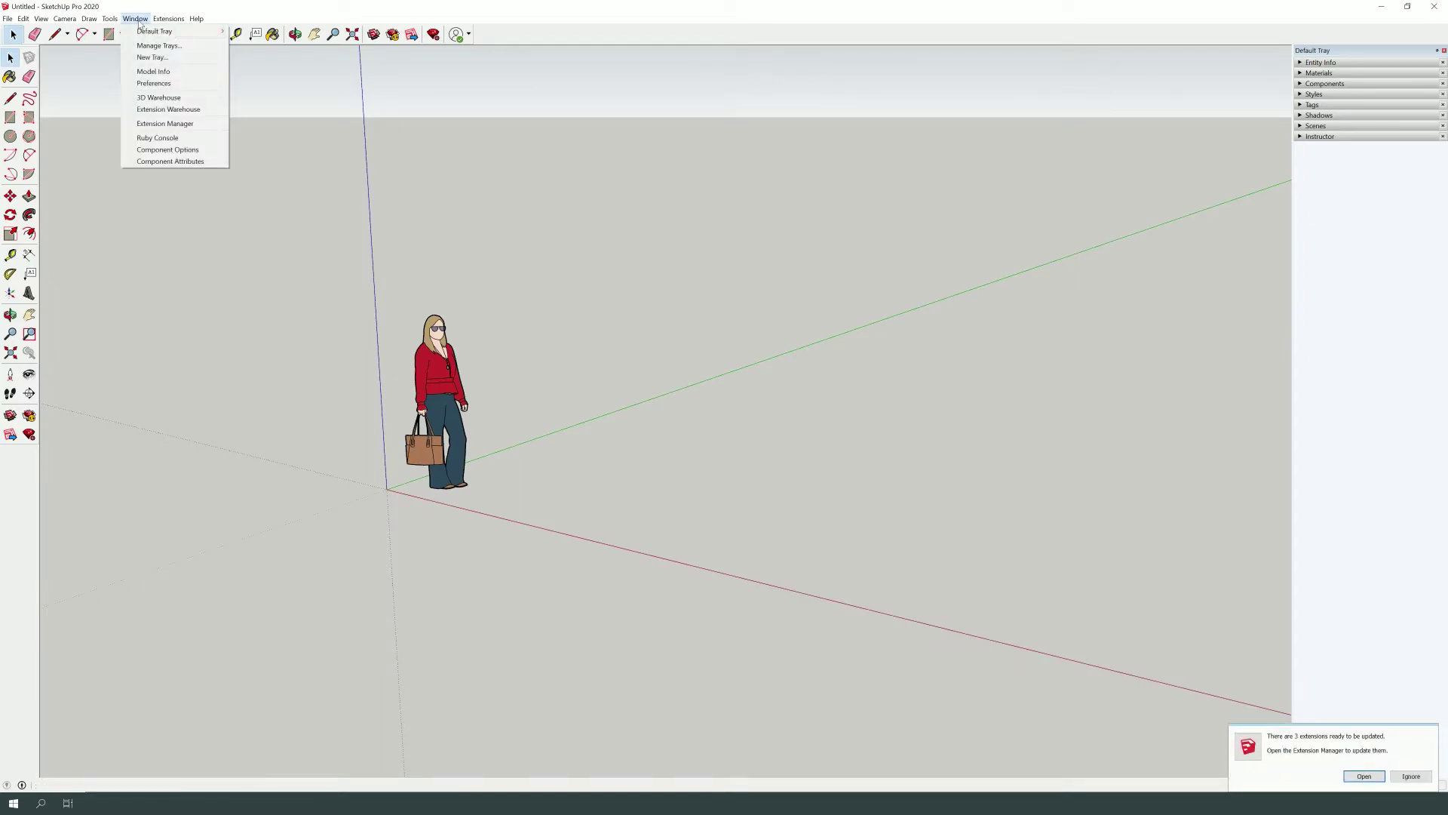
click(154, 83)
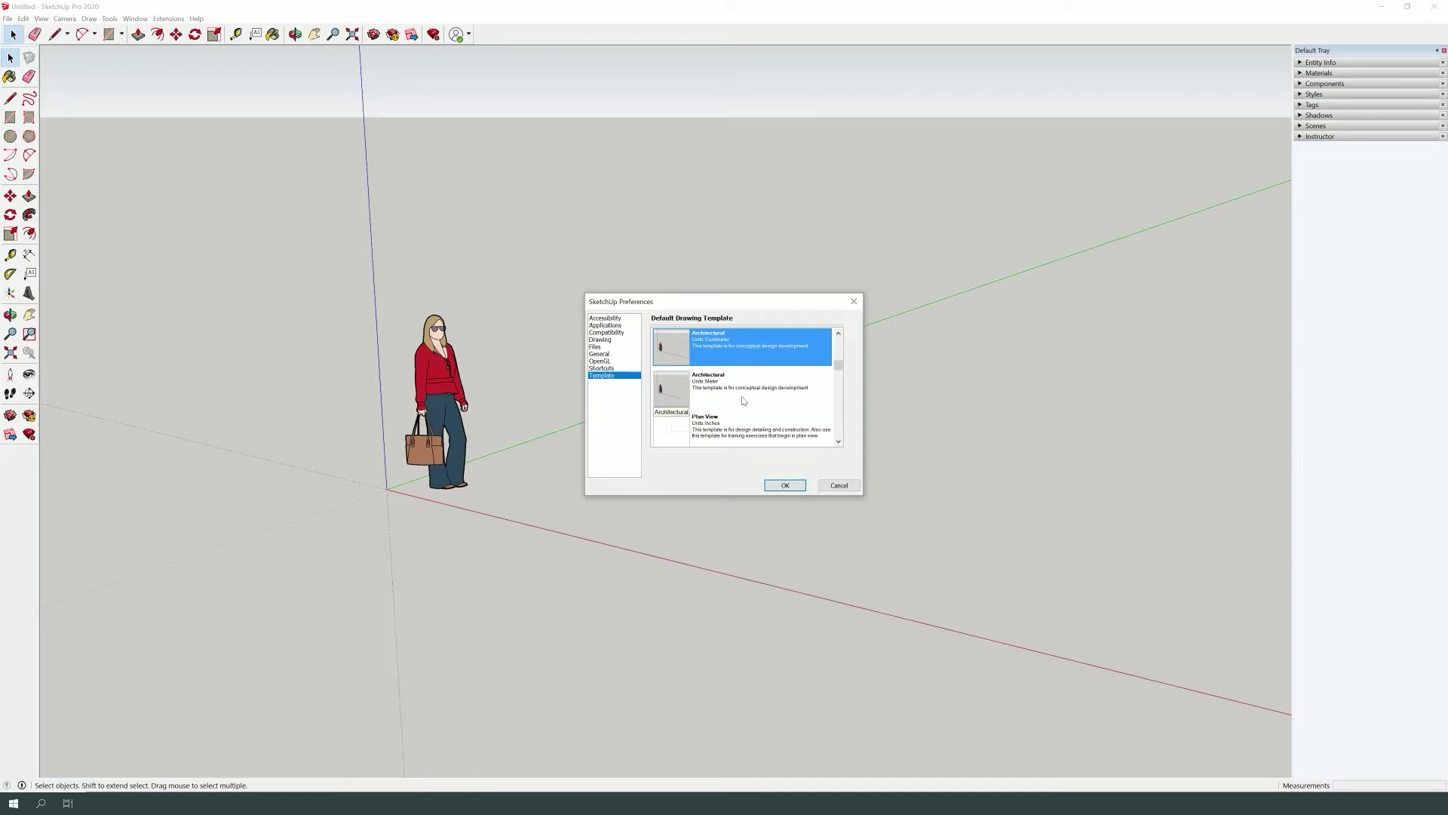
click(784, 486)
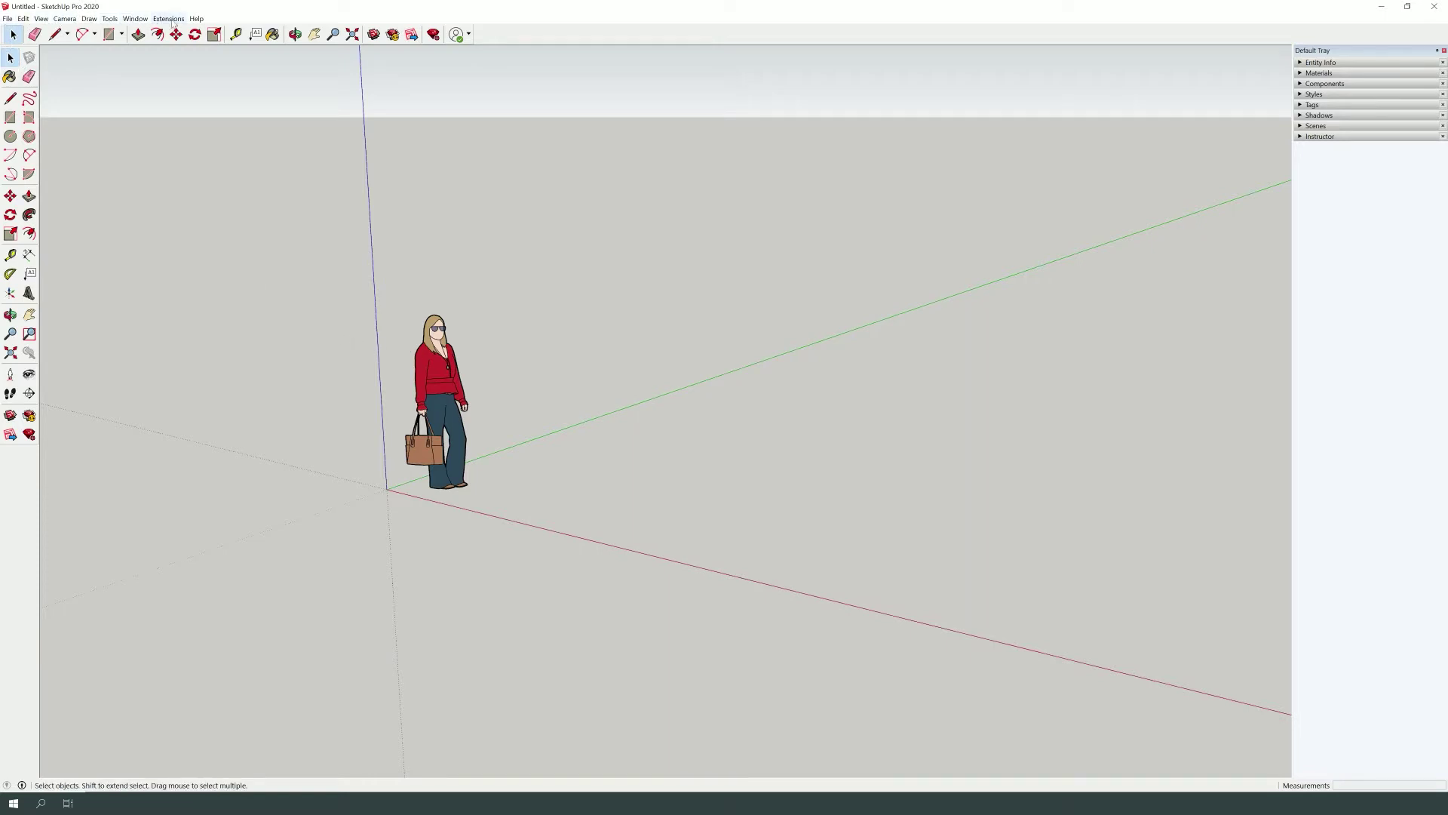
click(8, 18)
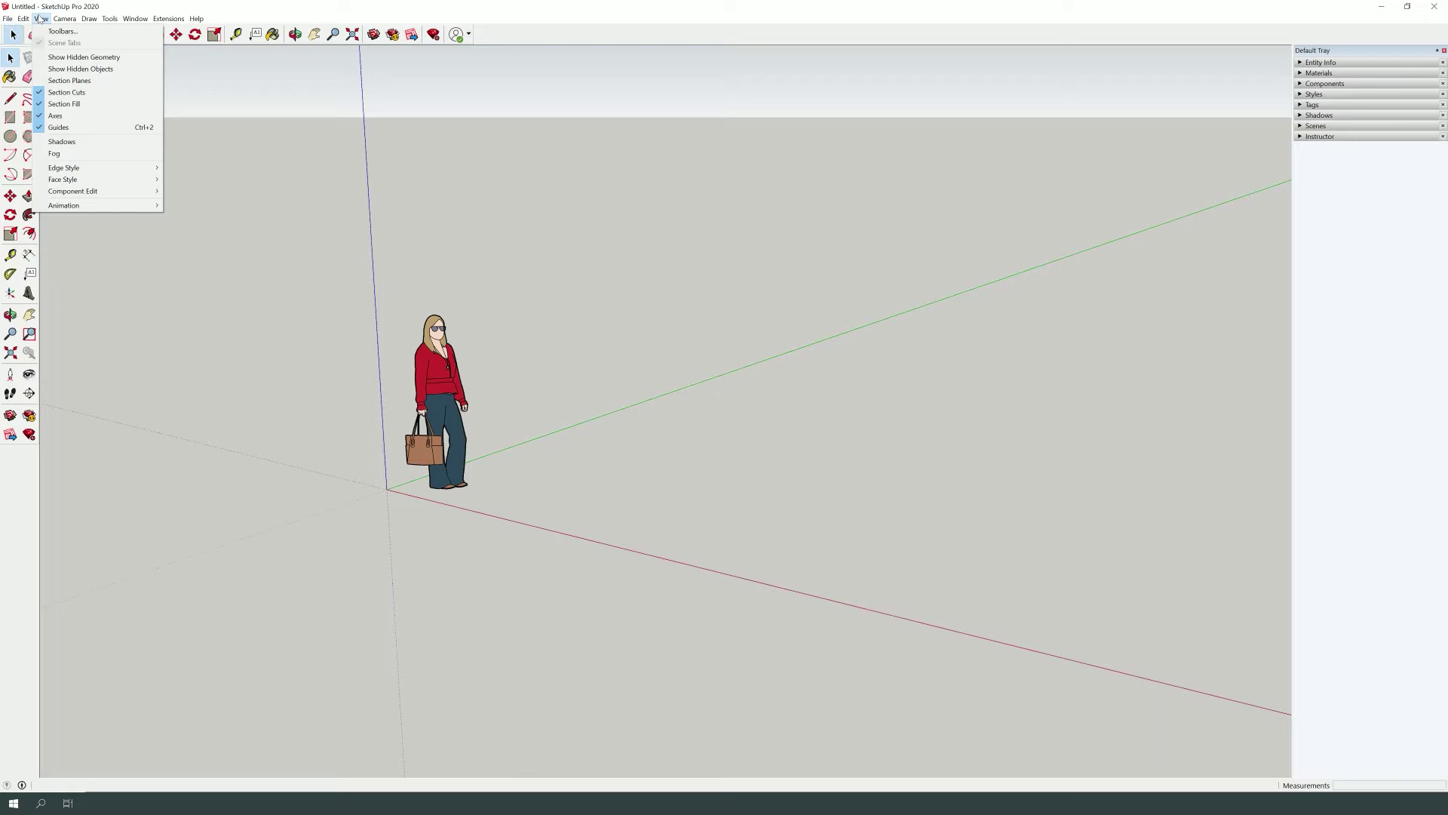
click(60, 31)
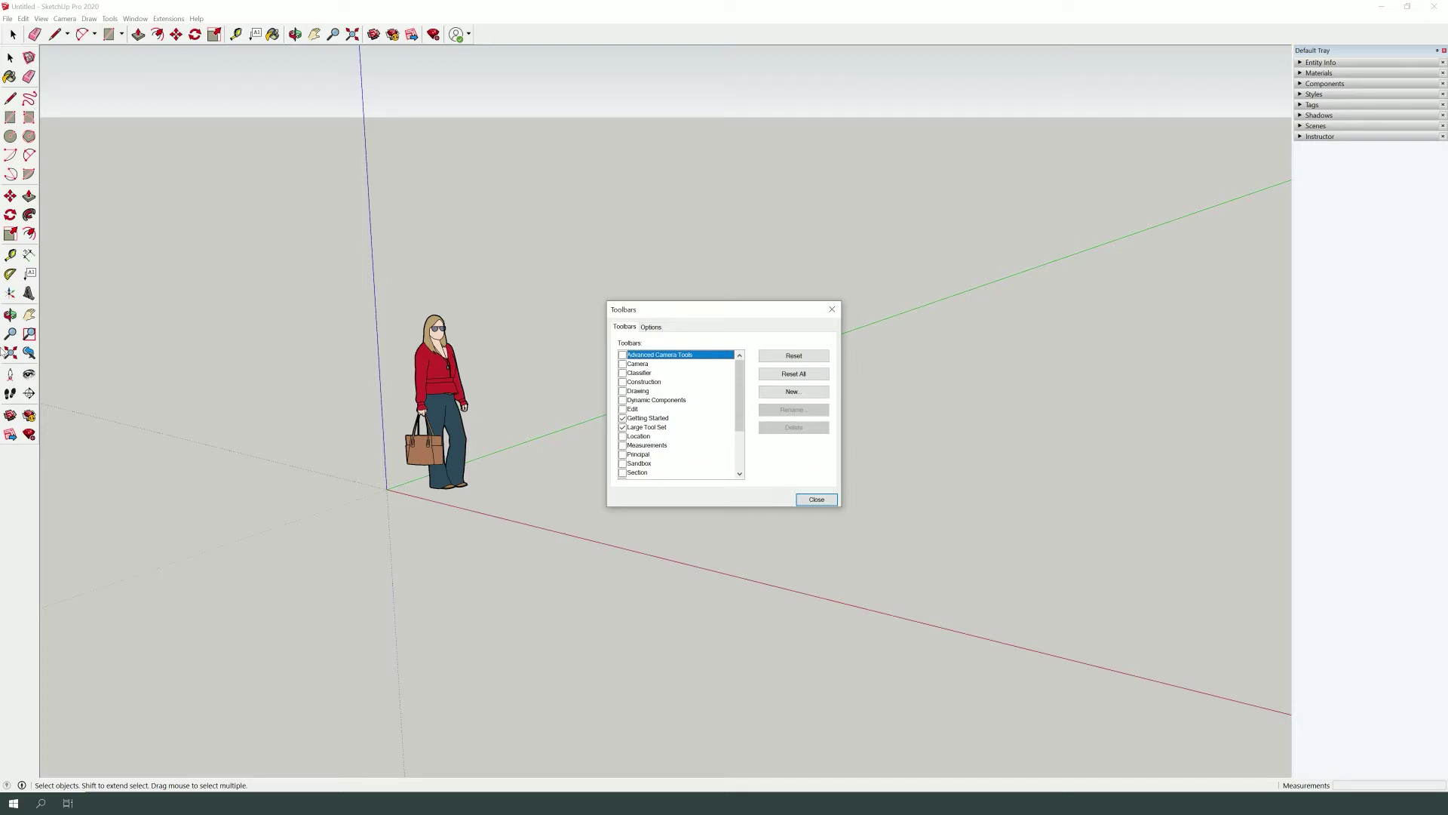
click(624, 428)
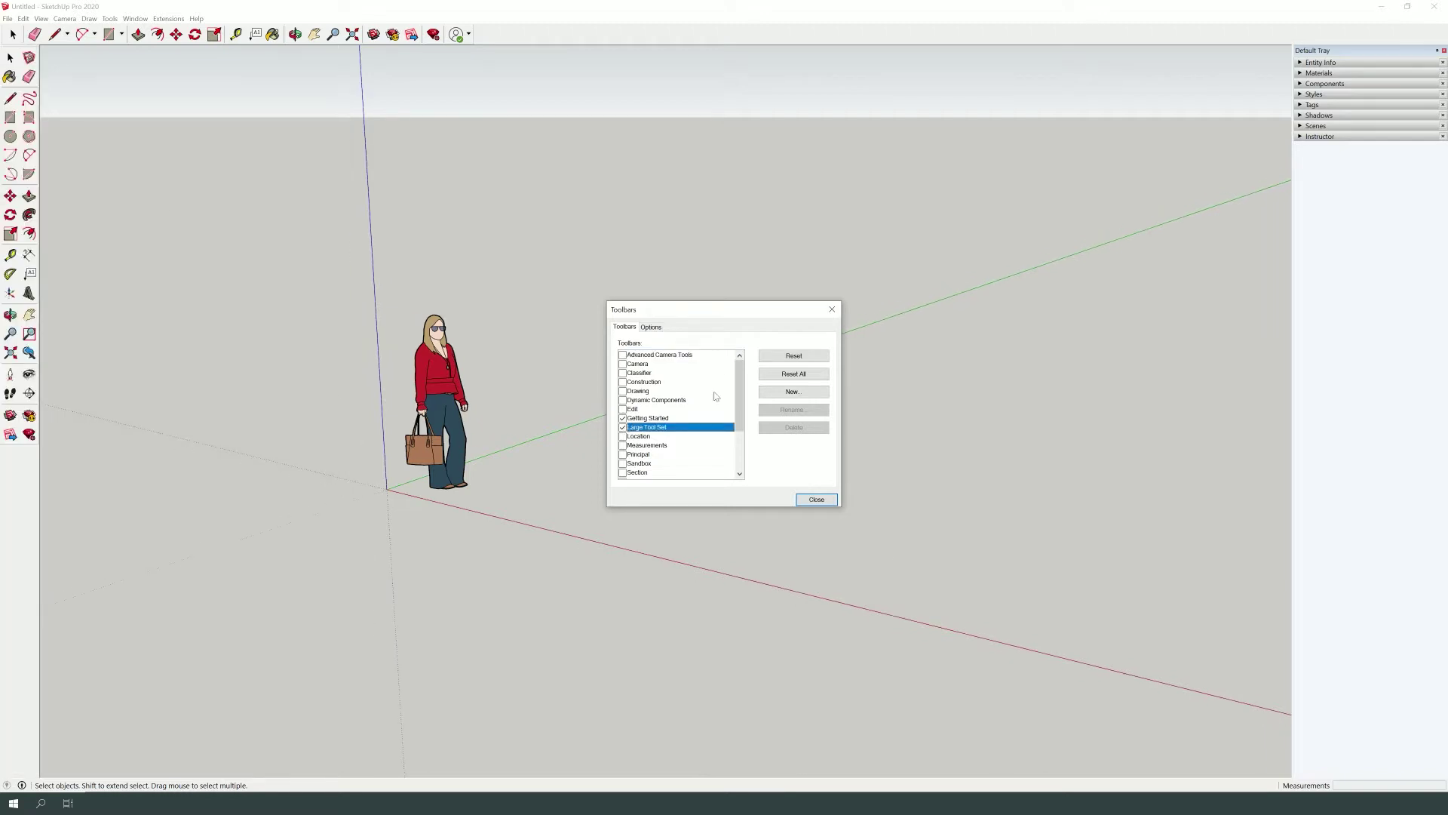
click(817, 499)
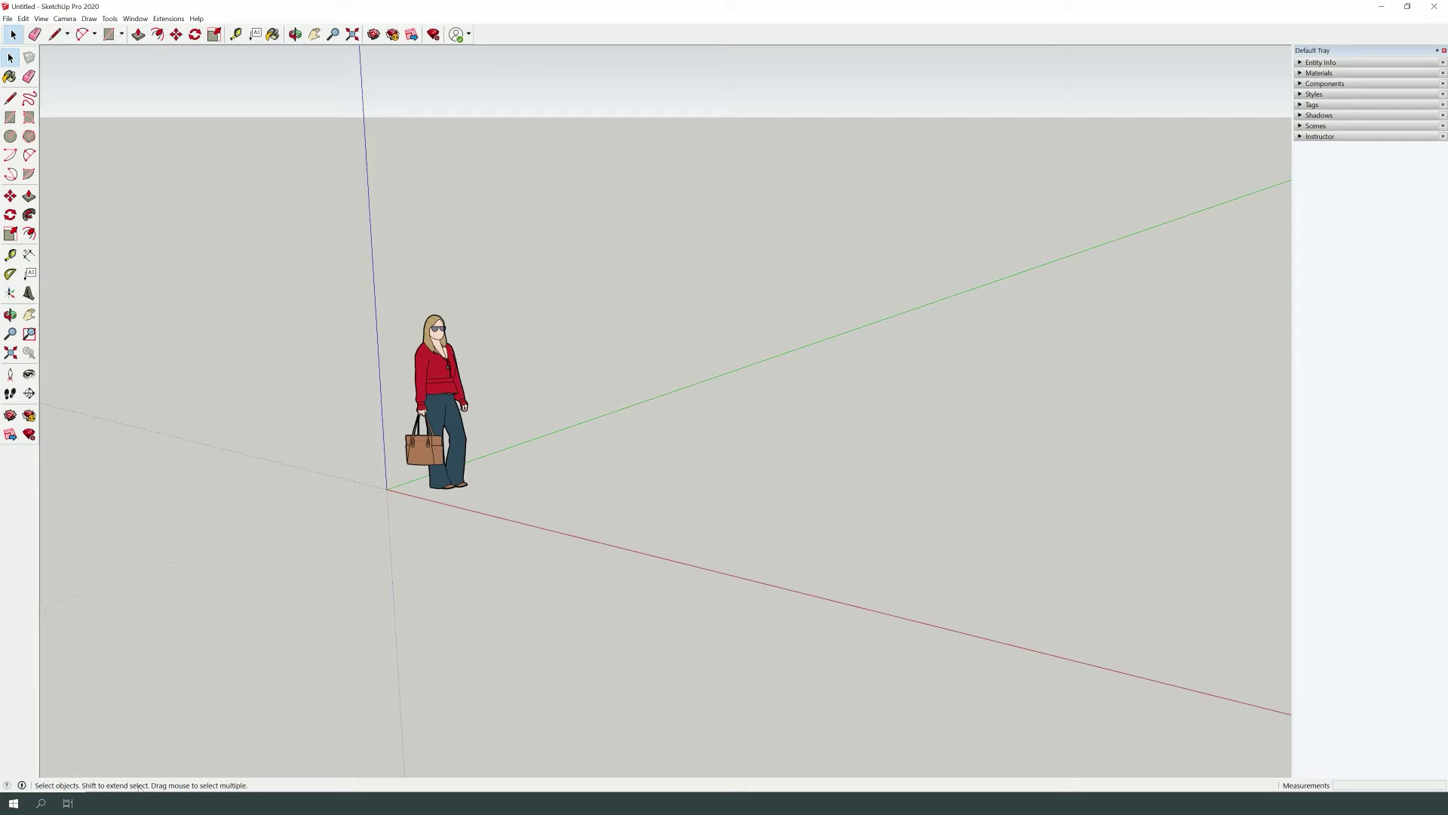
click(55, 34)
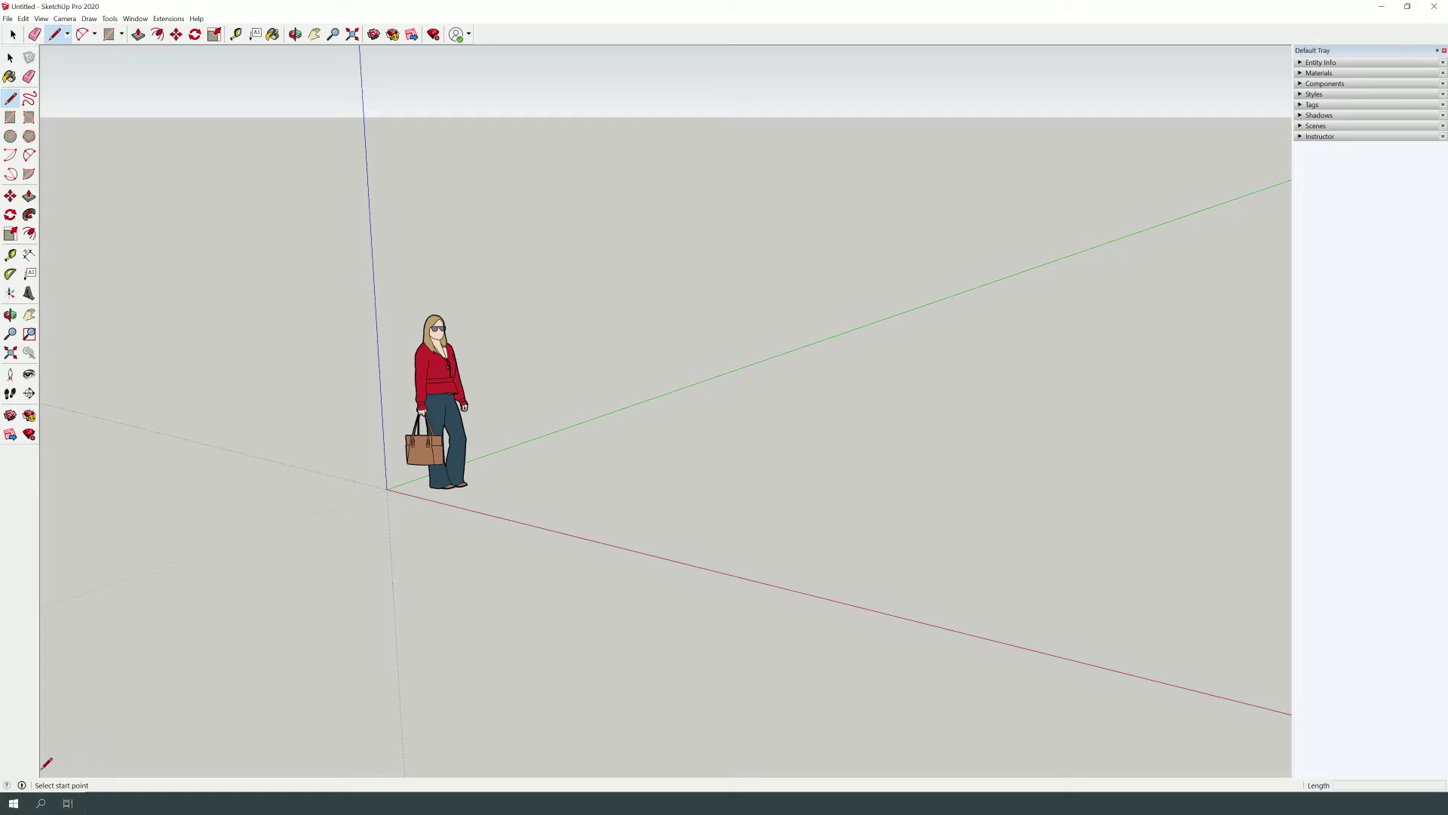
click(661, 538)
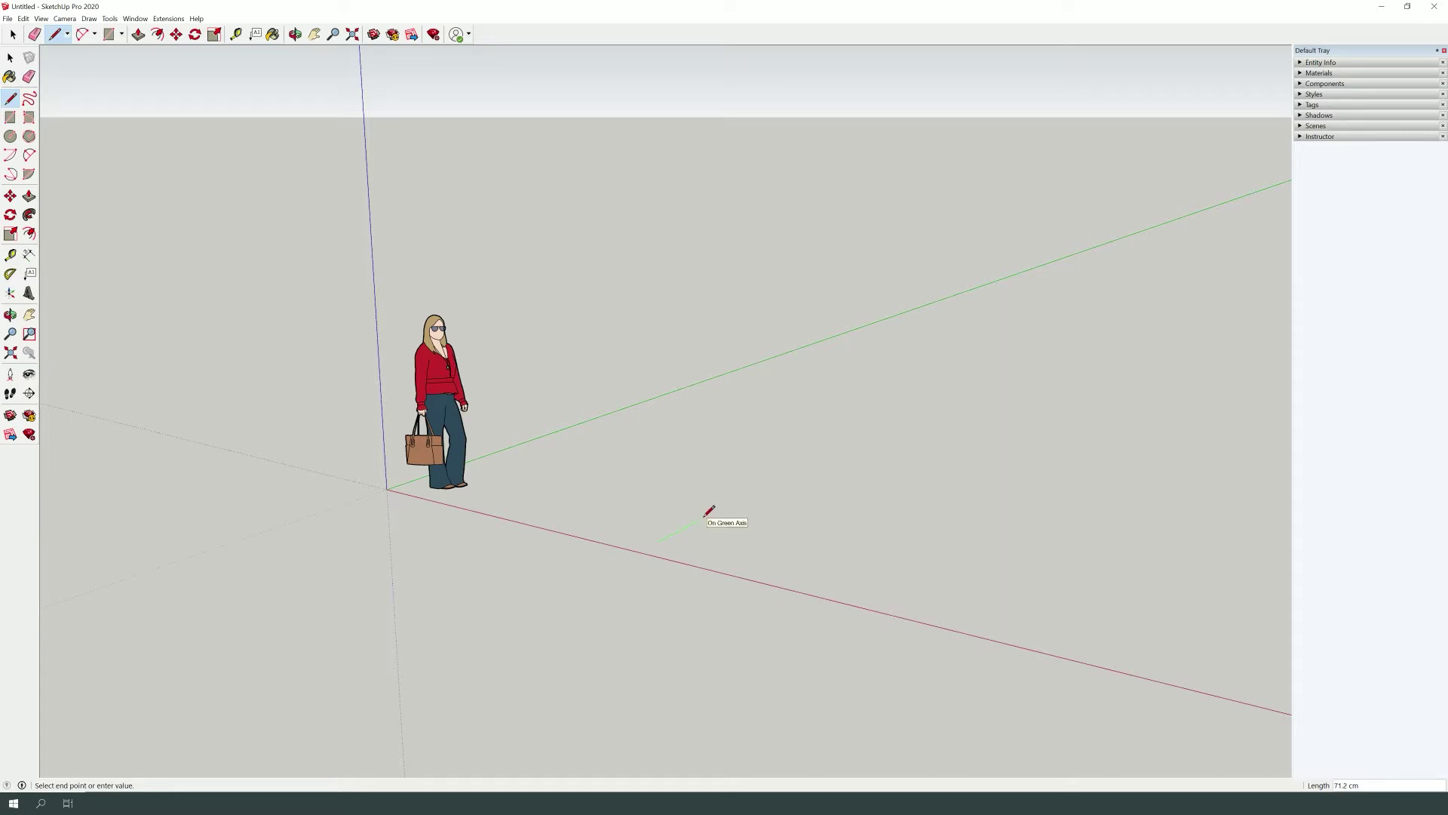
click(804, 467)
key(Escape)
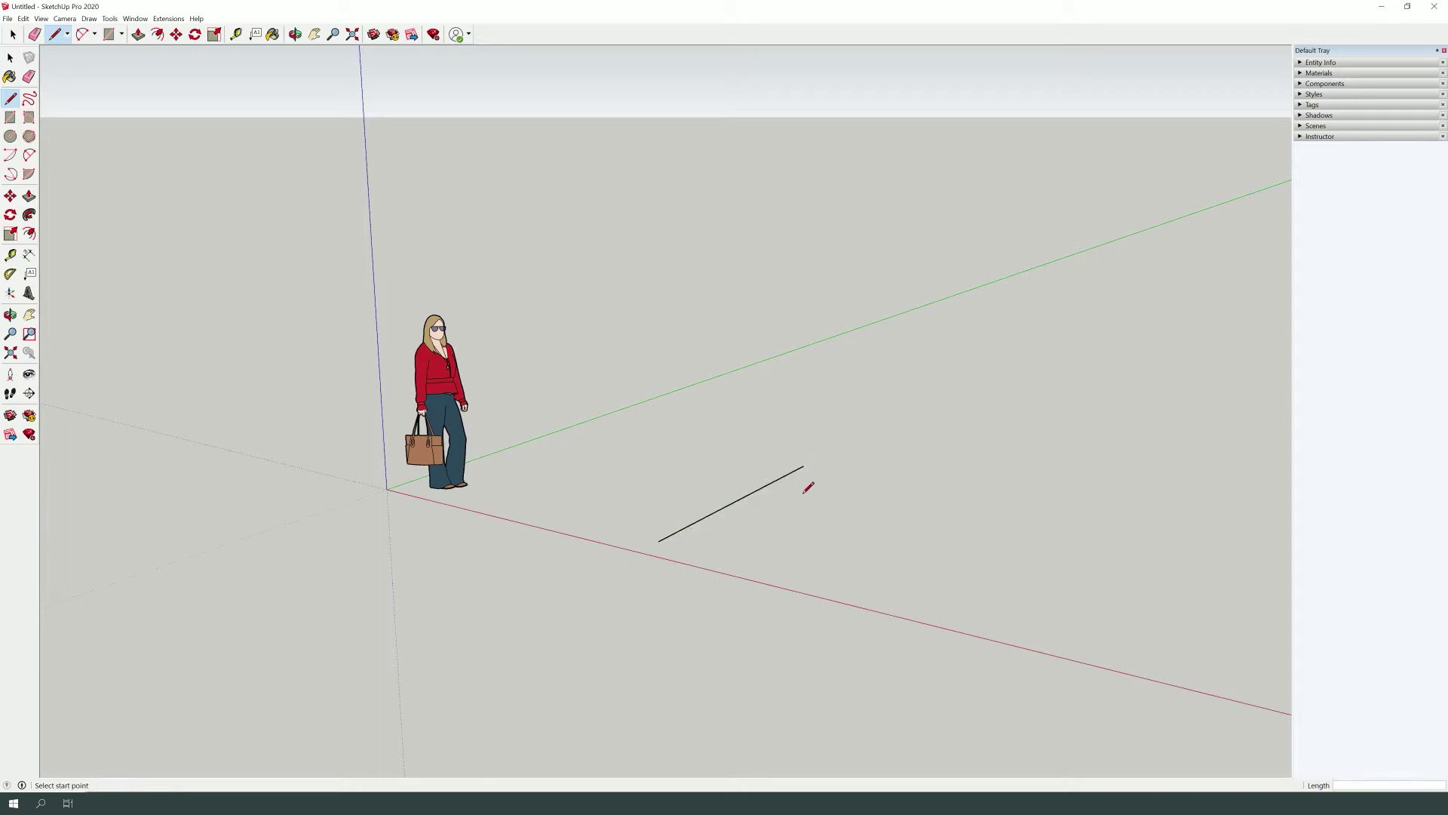
key(ctrl+z)
click(676, 554)
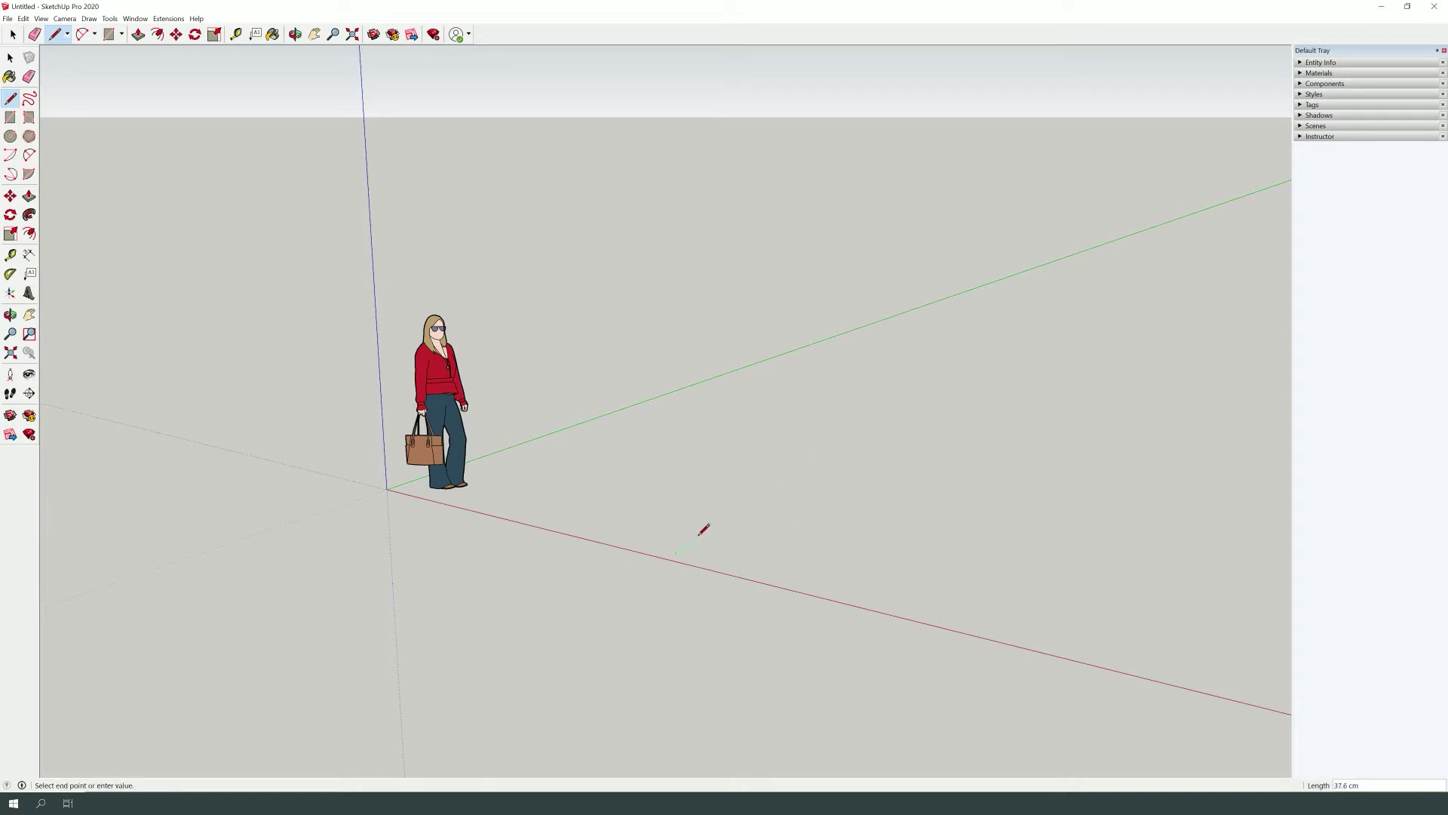
text(5m)
key(Return)
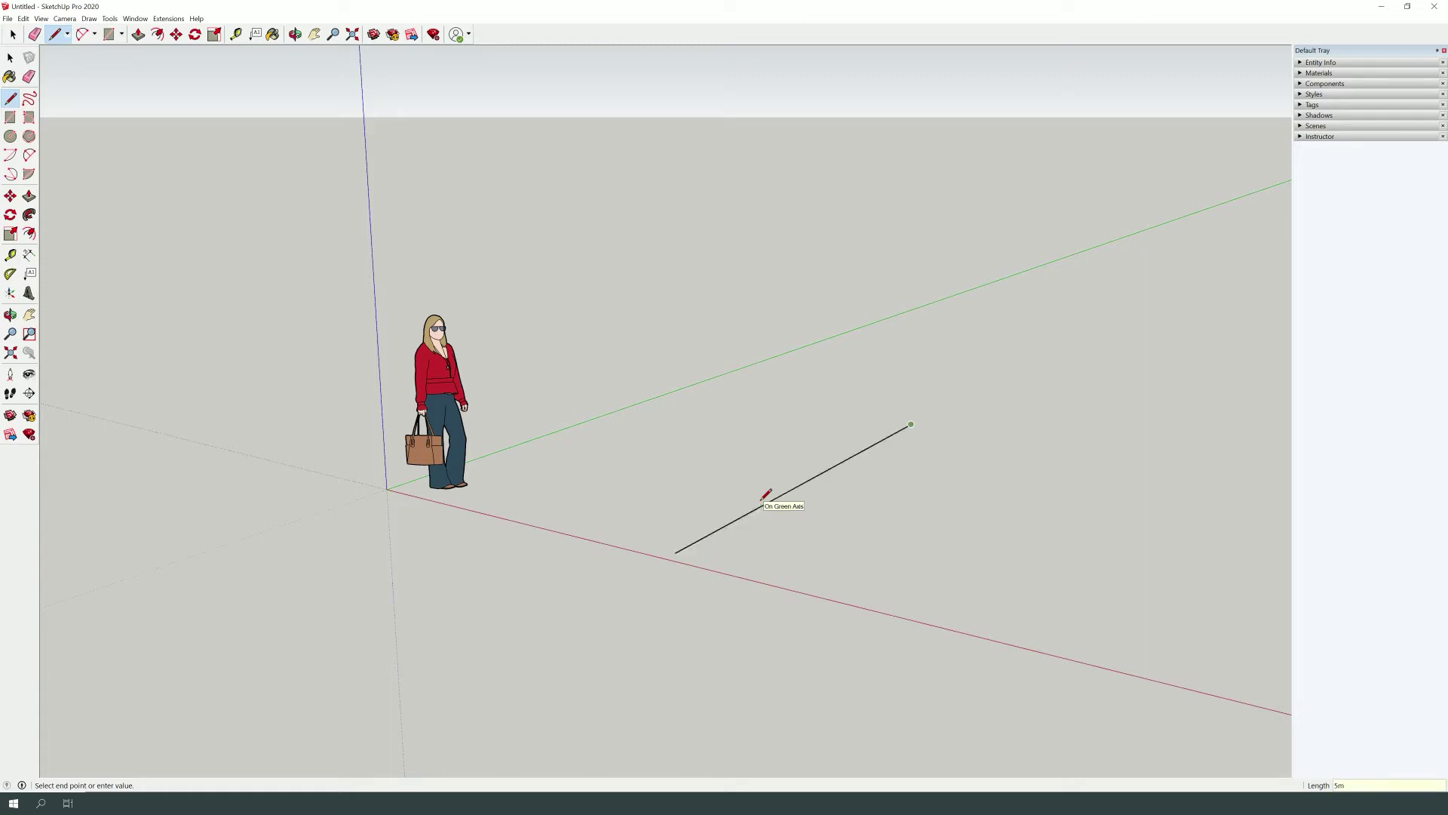
key(Escape)
key(ctrl+z)
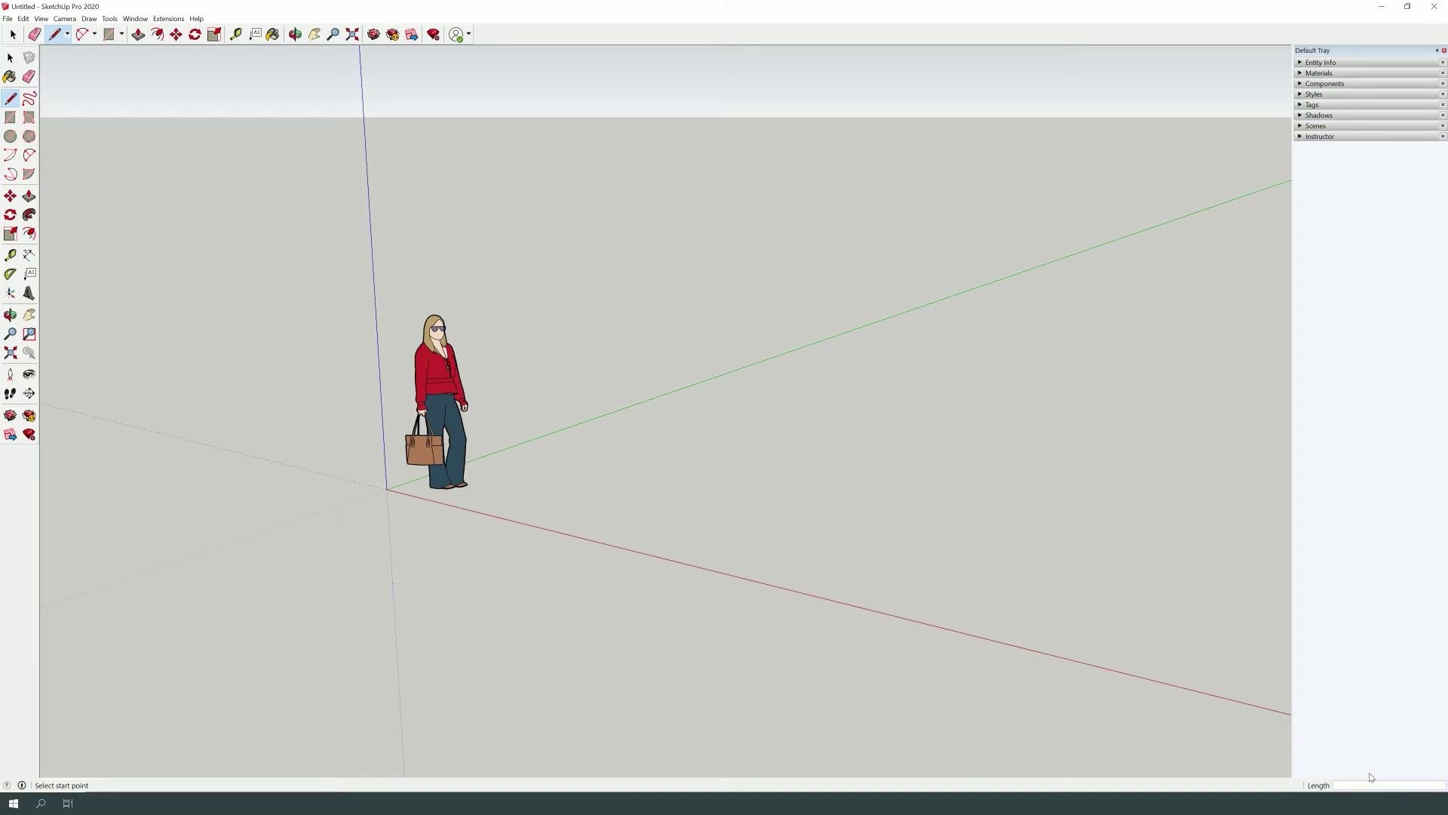
click(817, 586)
text(6m)
key(Return)
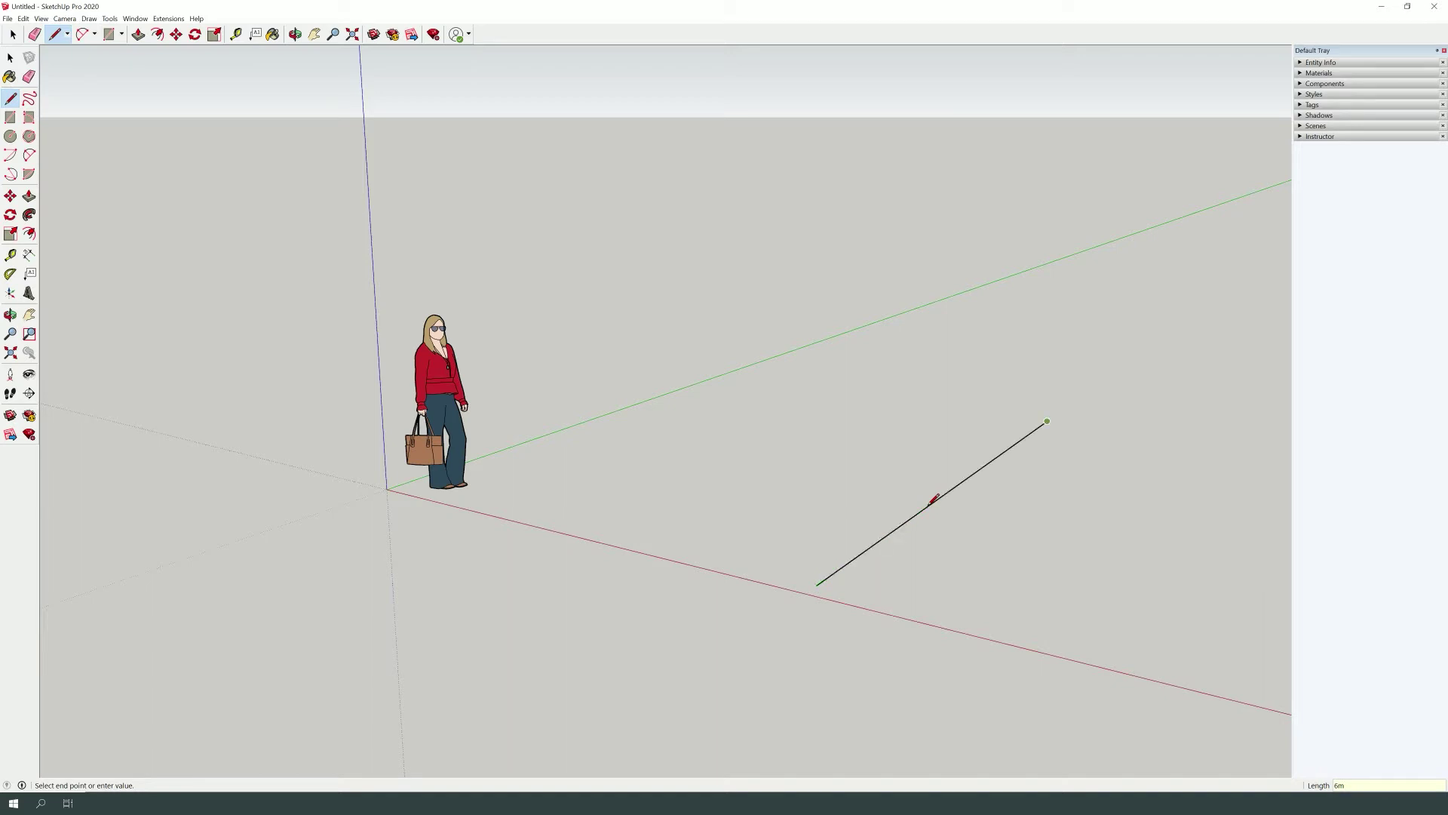
key(ctrl+z)
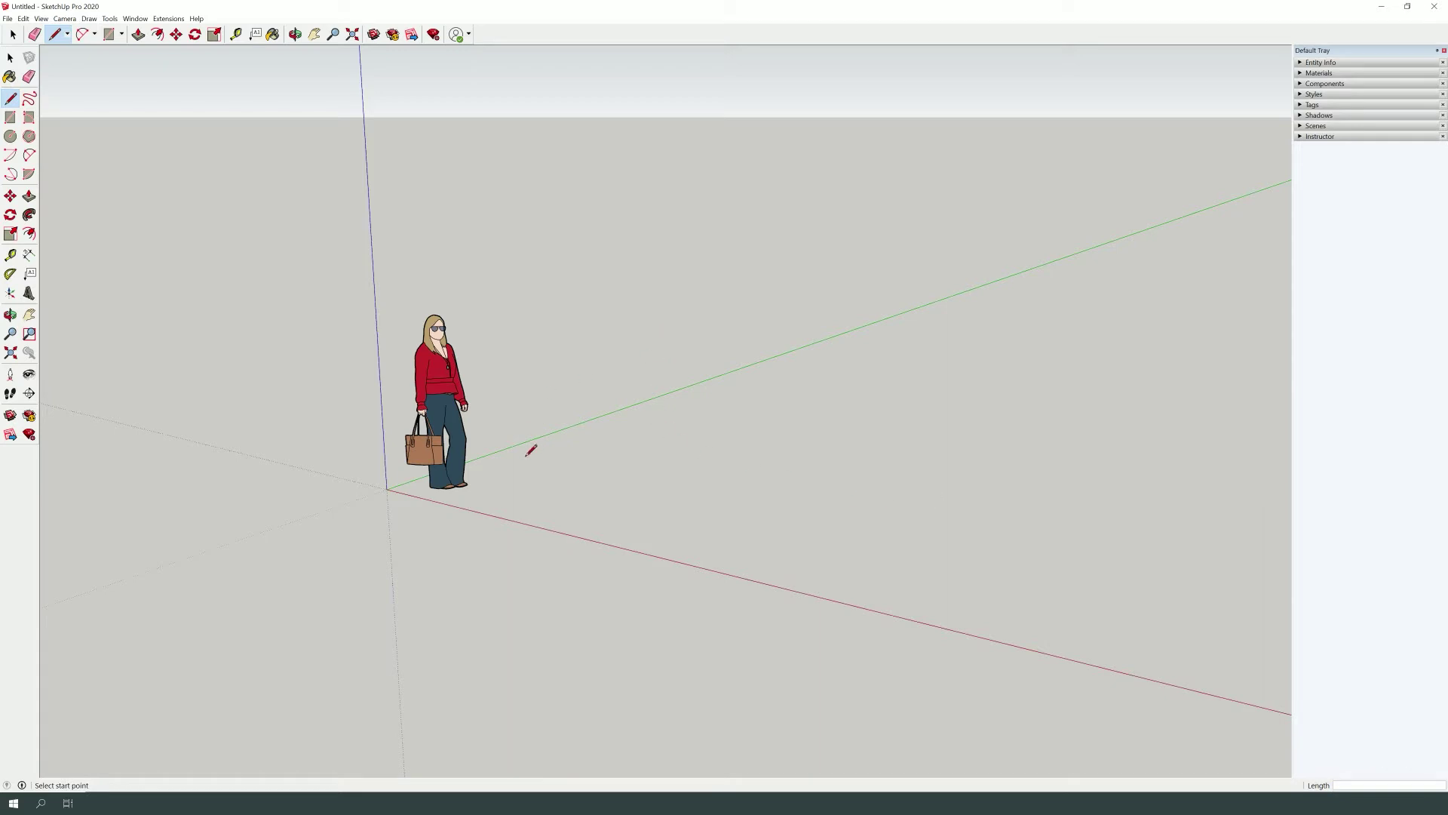
key(space)
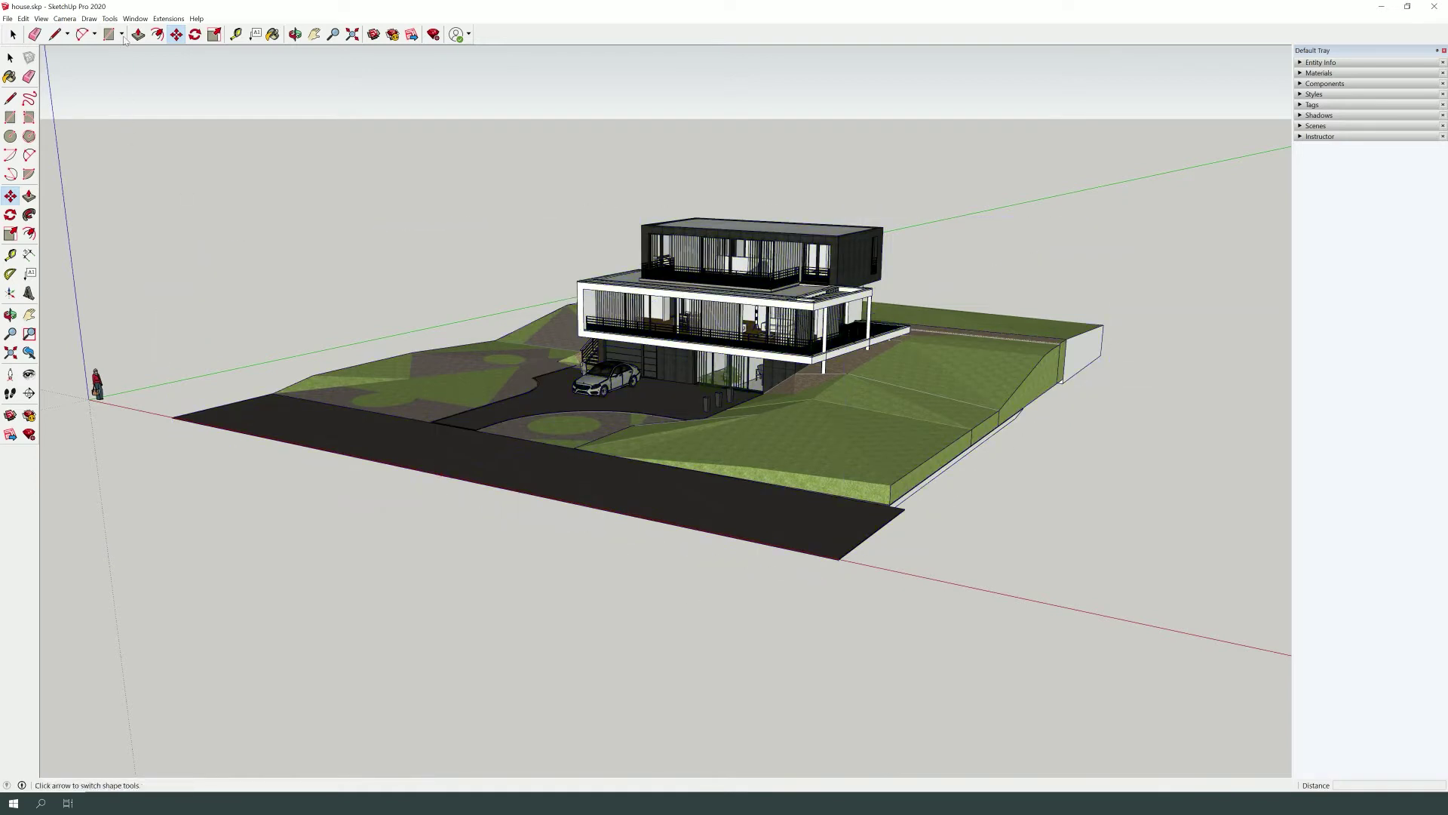
- Switch the camera to the front view of the house
click(65, 18)
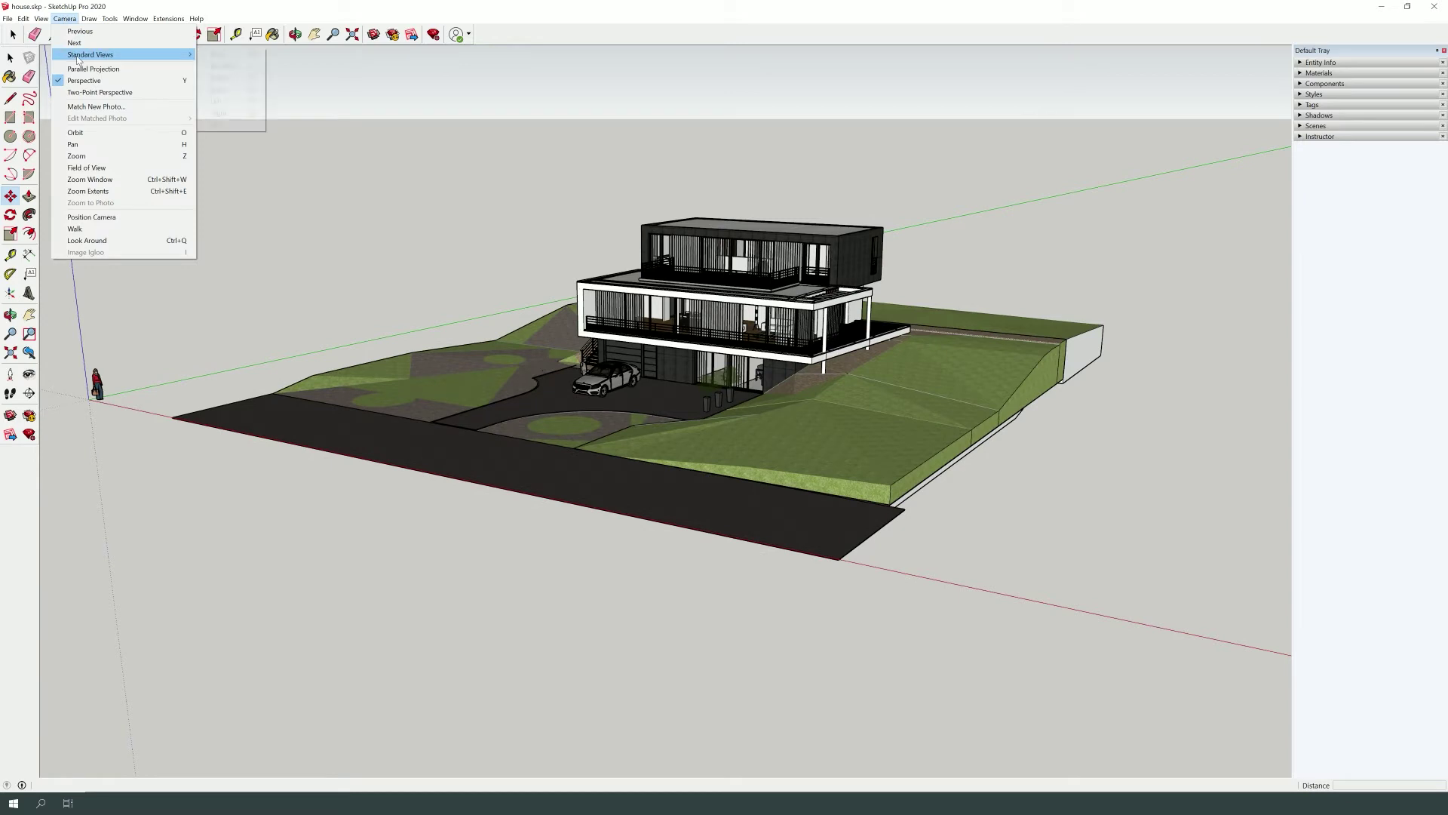
mouse_move(90, 55)
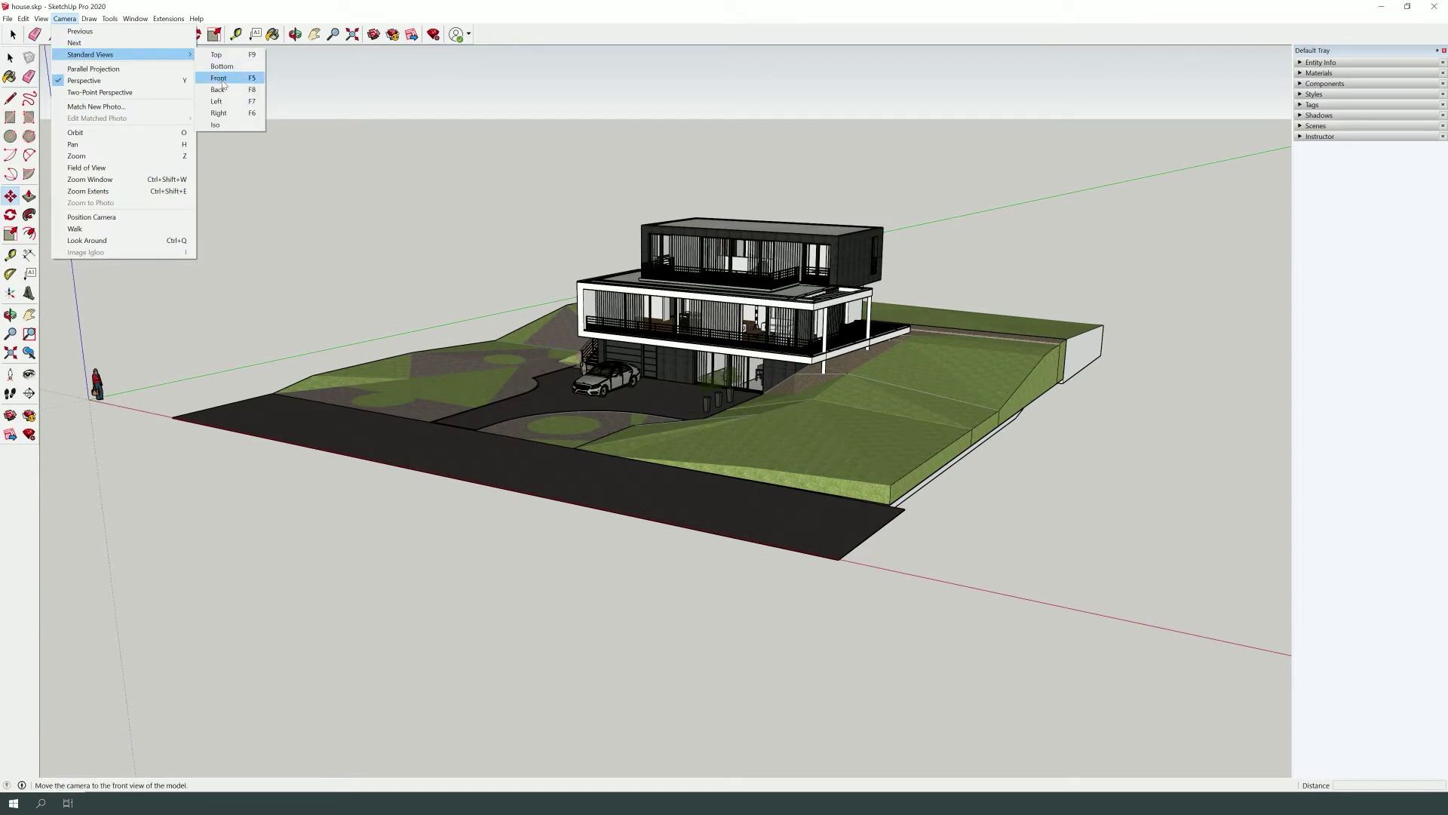
click(224, 81)
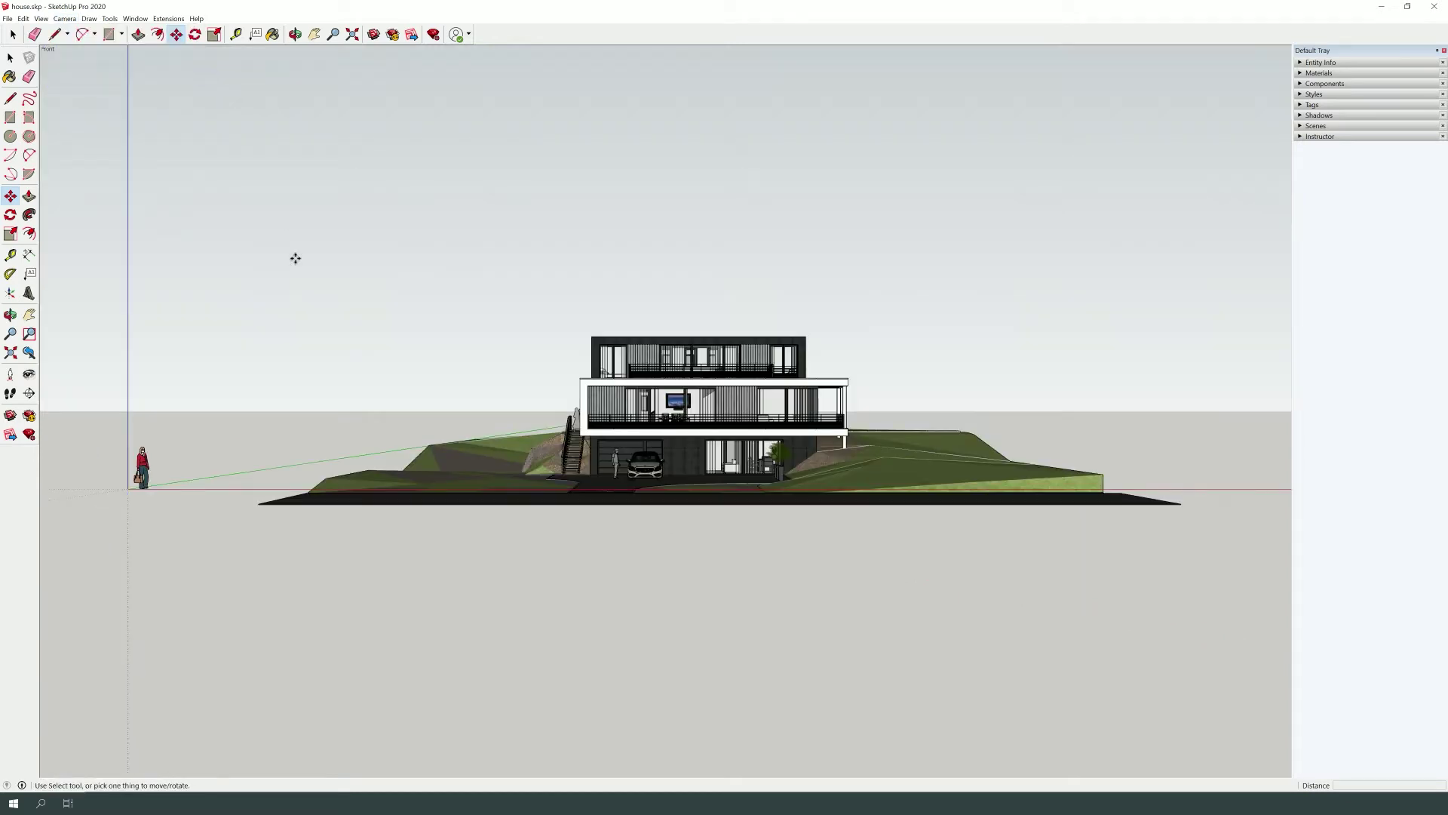
scroll(294, 258, up, 1)
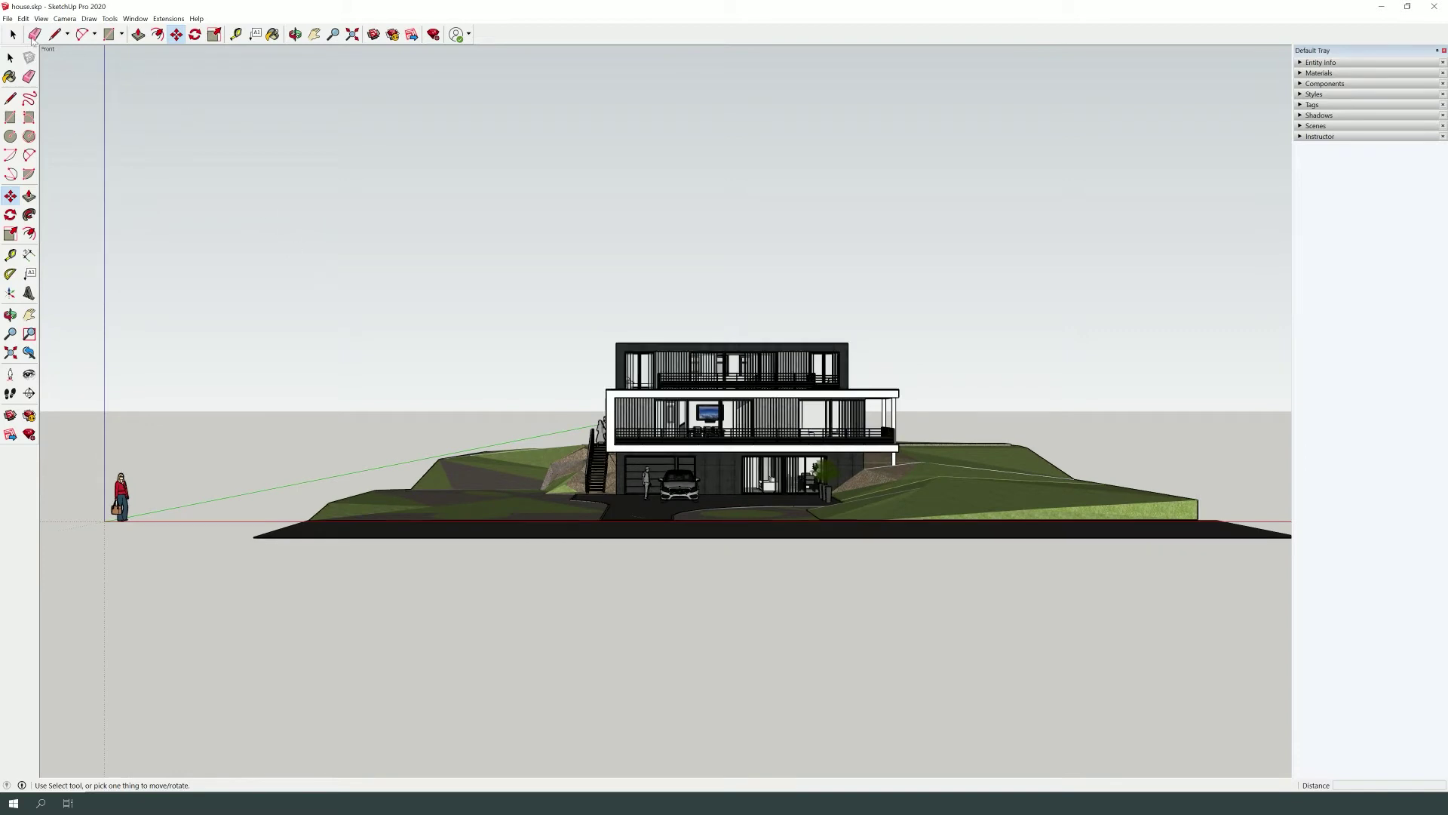
- Set the camera to Parallel Projection and reframe the house at an angle
click(67, 18)
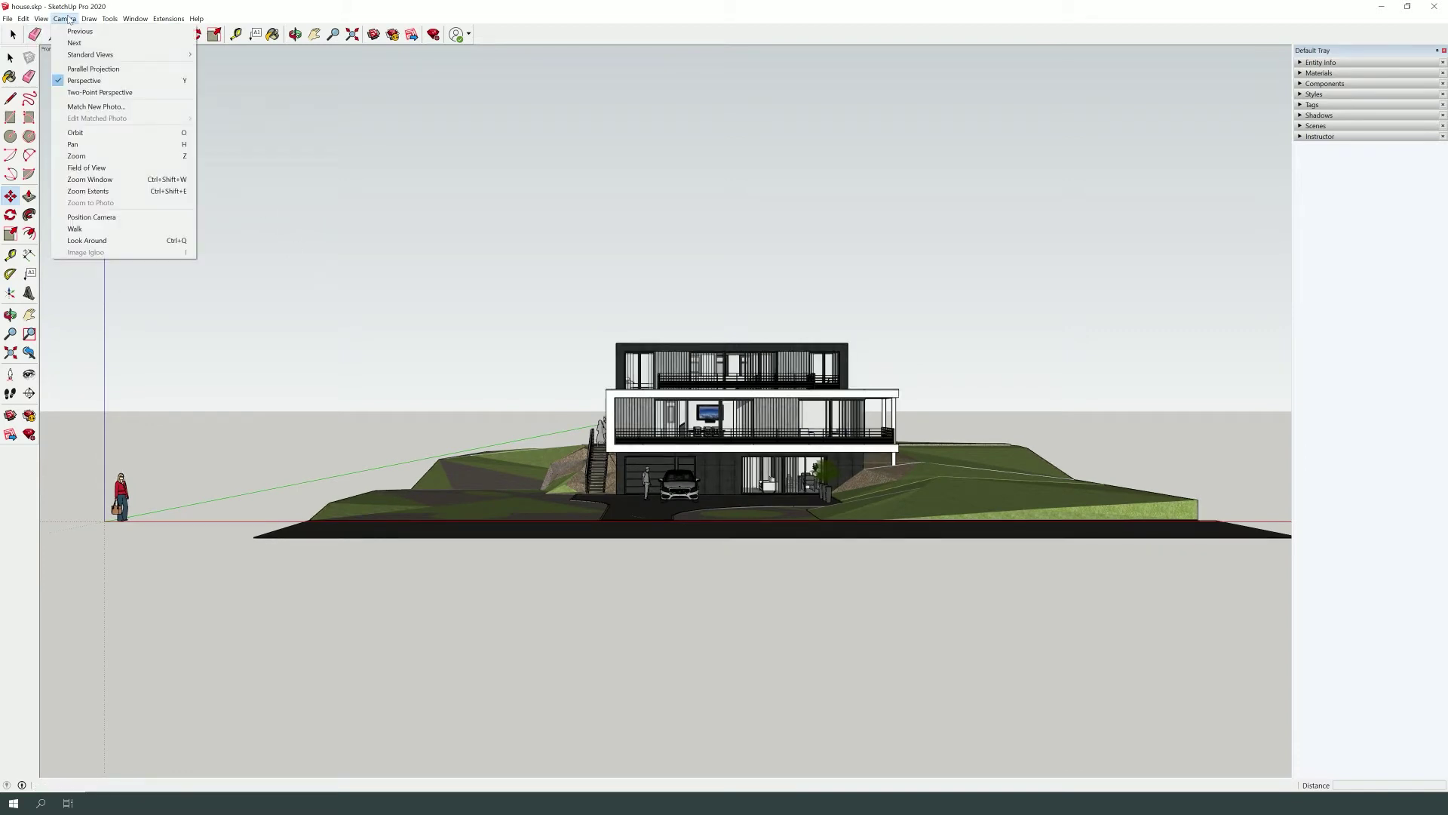
click(103, 74)
scroll(886, 318, up, 1)
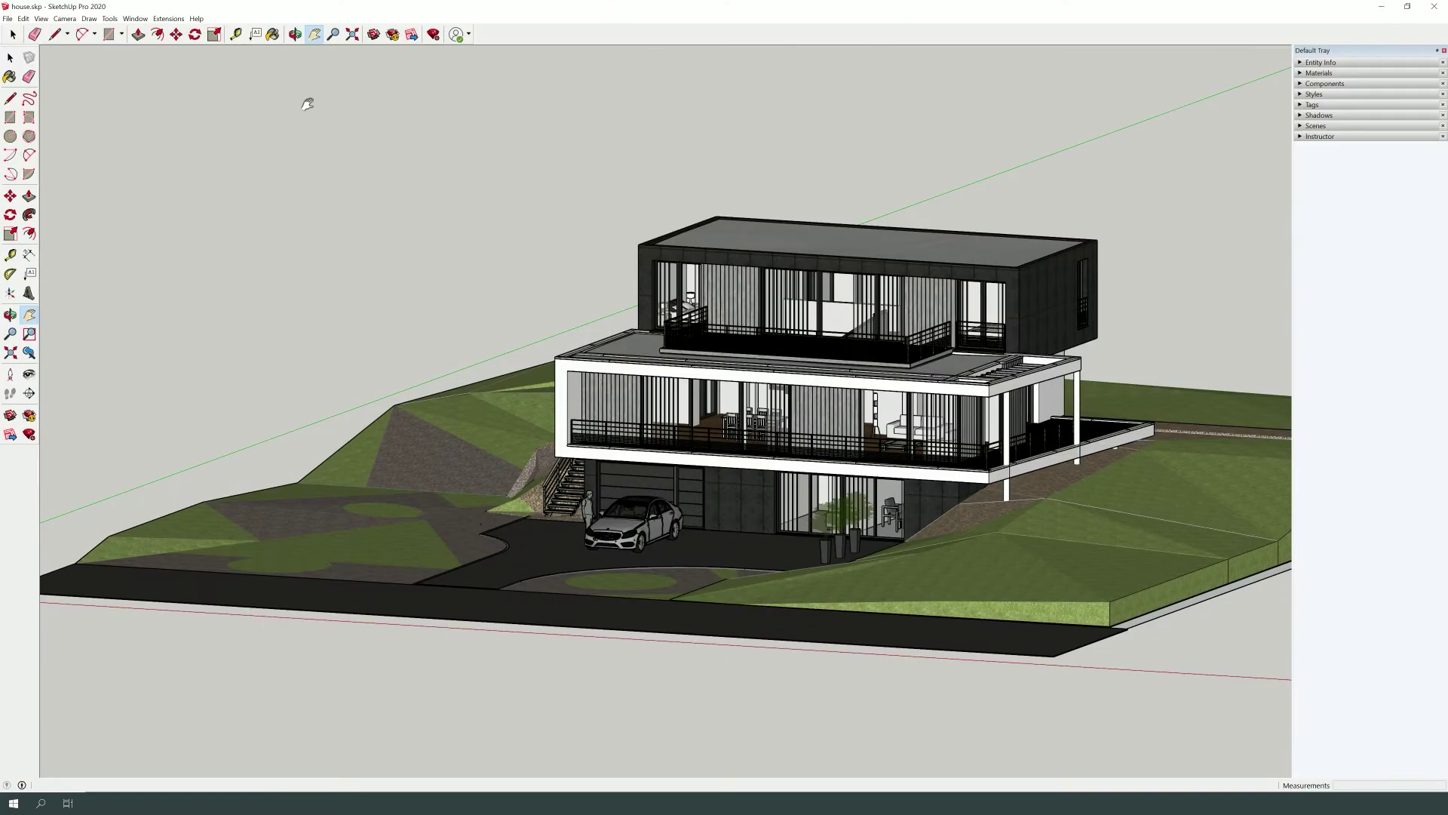
- With the Zoom tool, zoom in on the middle floor and carport, then out to the whole house
click(9, 58)
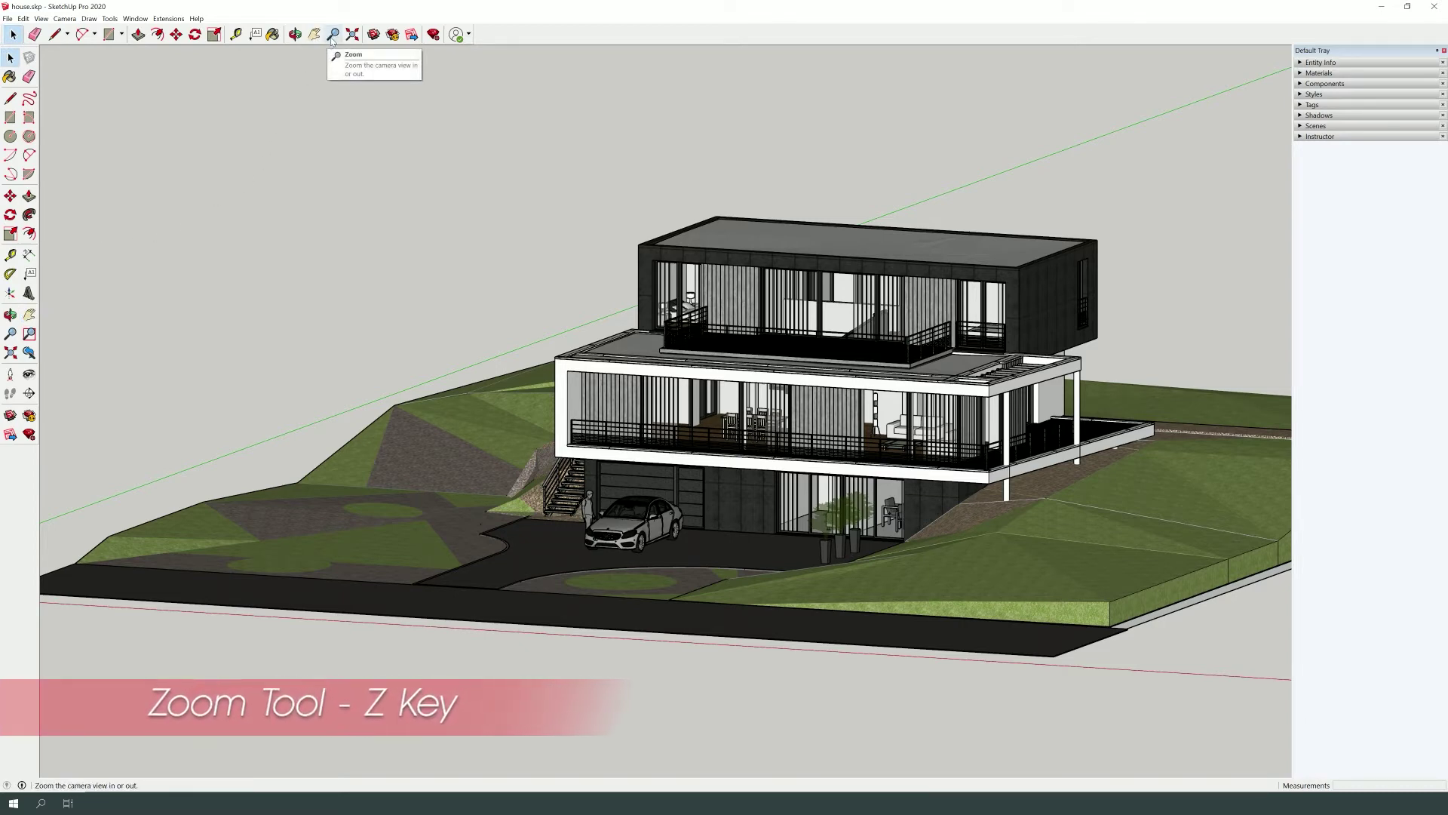
click(331, 35)
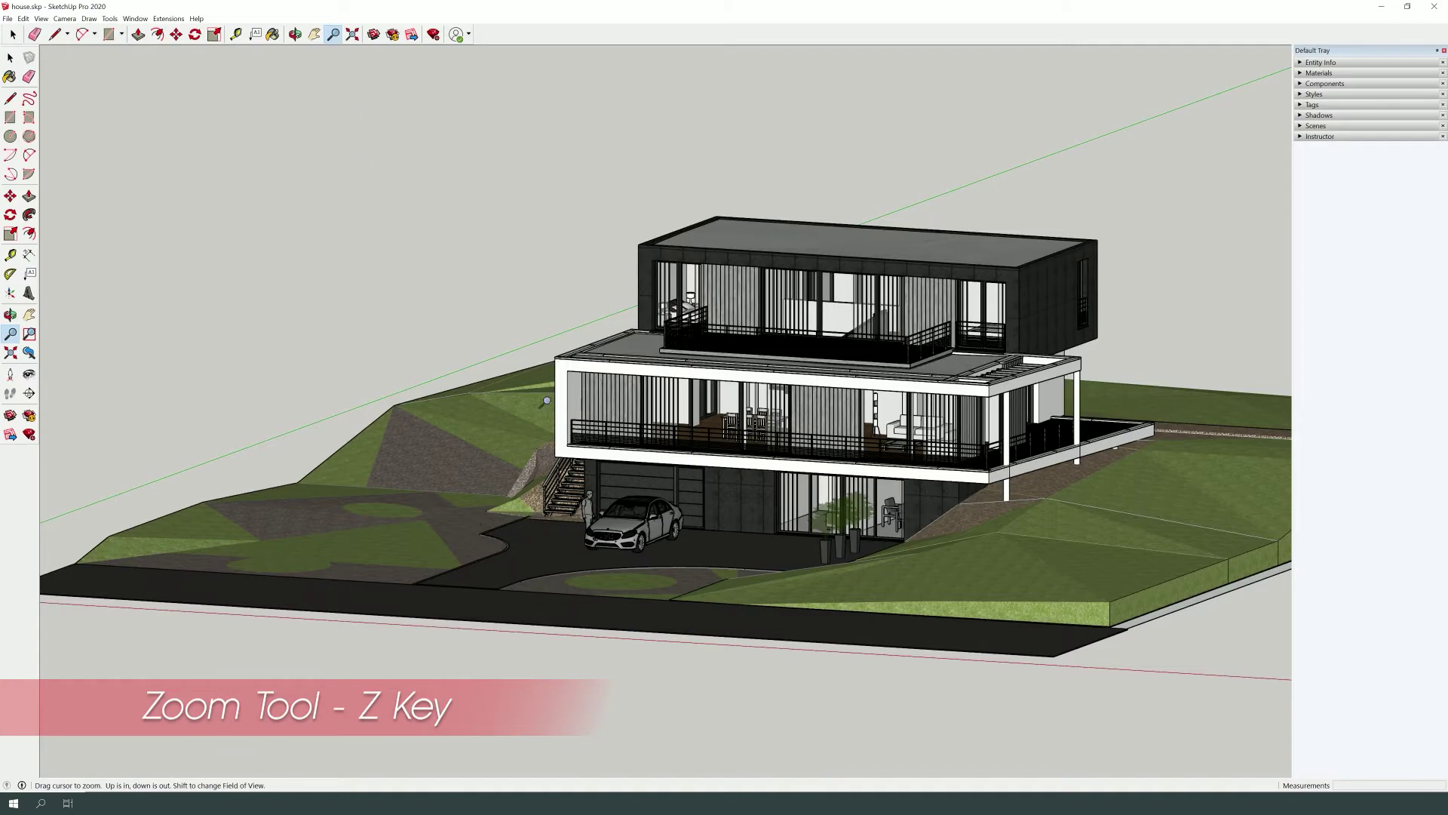
scroll(693, 465, up, 1)
mouse_move(693, 465)
mouse_down()
mouse_move(588, 163)
mouse_move(660, 361)
mouse_up()
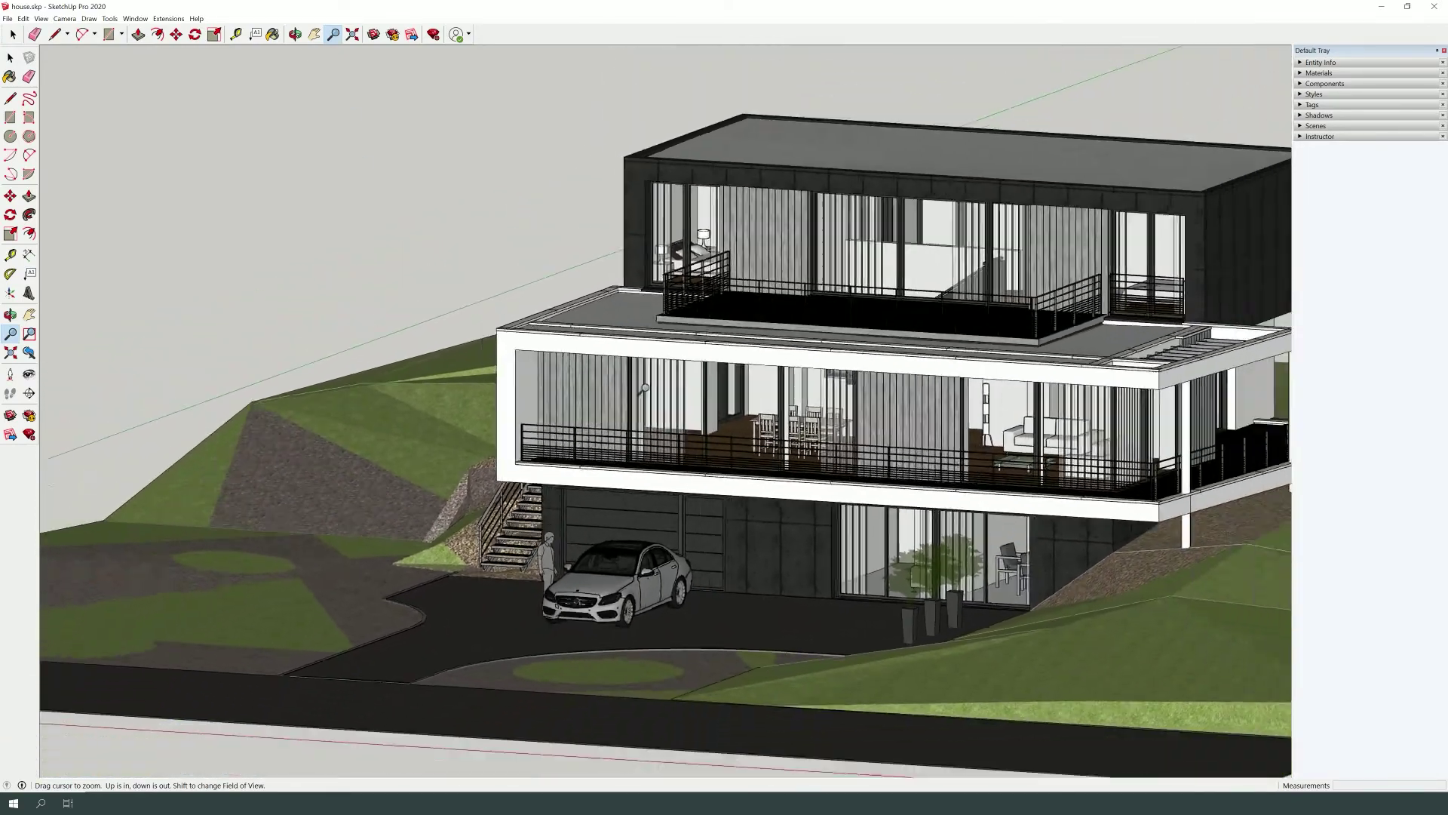
scroll(661, 360, up, 1)
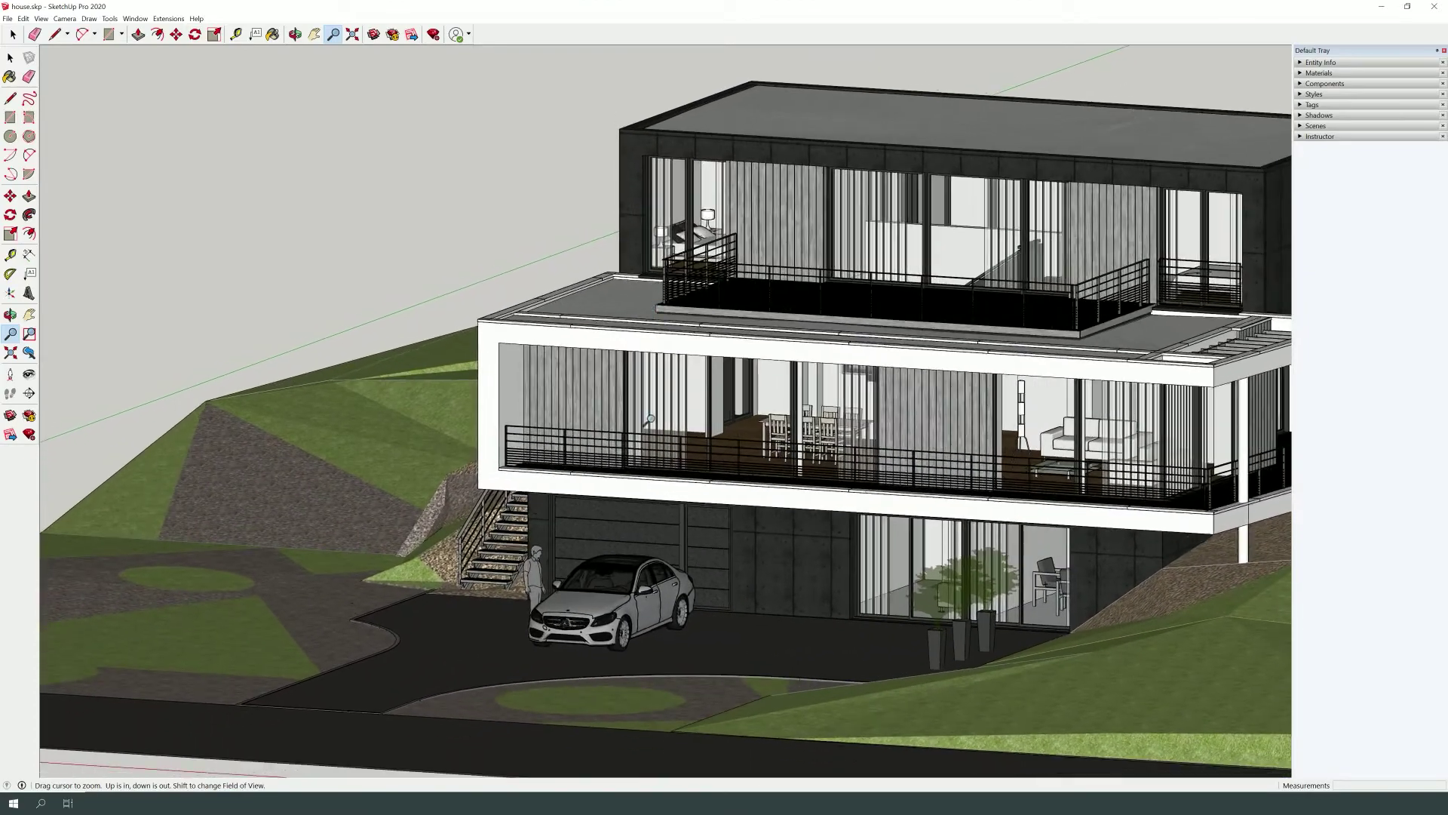
scroll(683, 329, up, 2)
drag(682, 329, 582, 620)
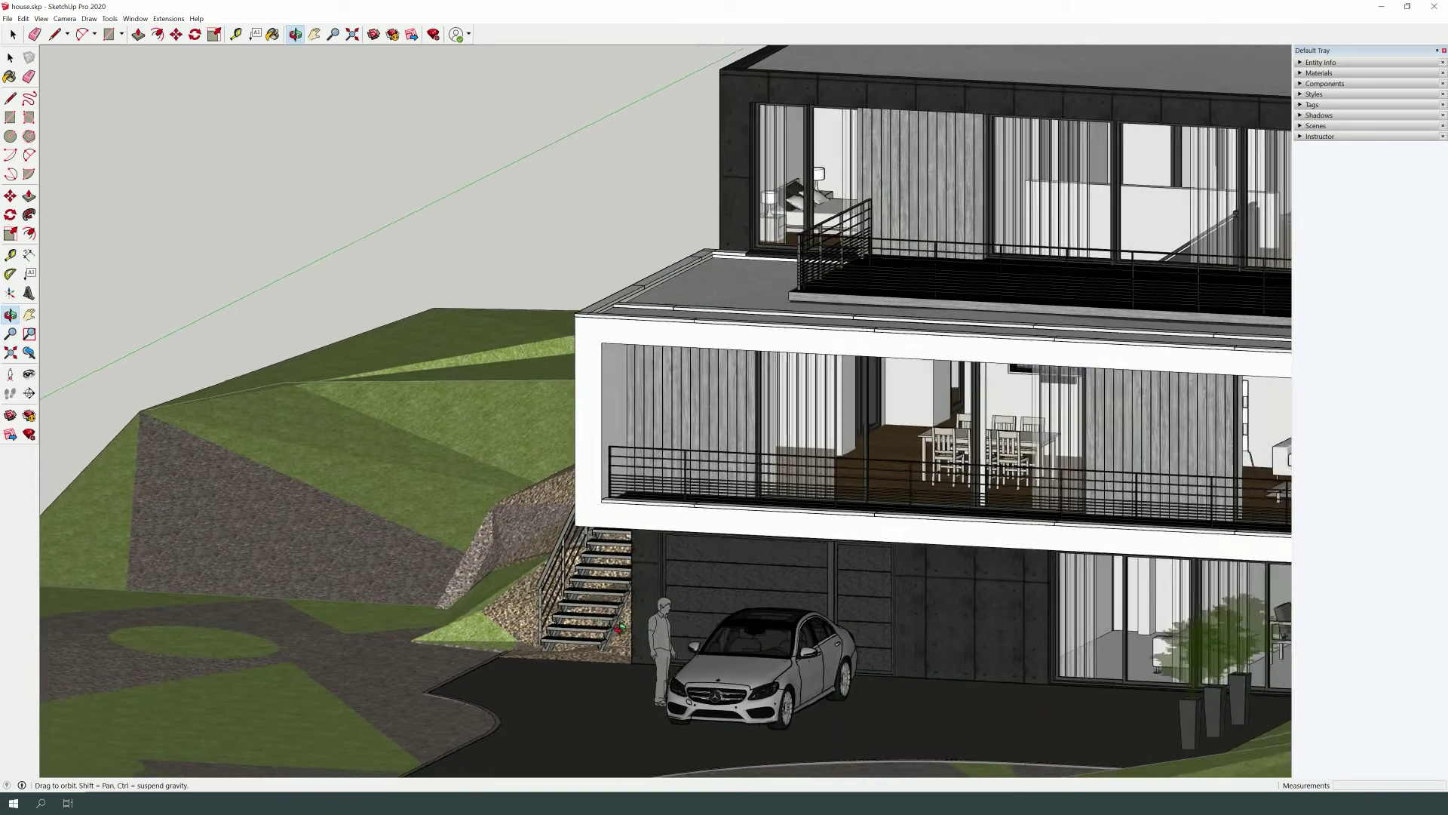
scroll(537, 614, up, 3)
scroll(536, 614, down, 3)
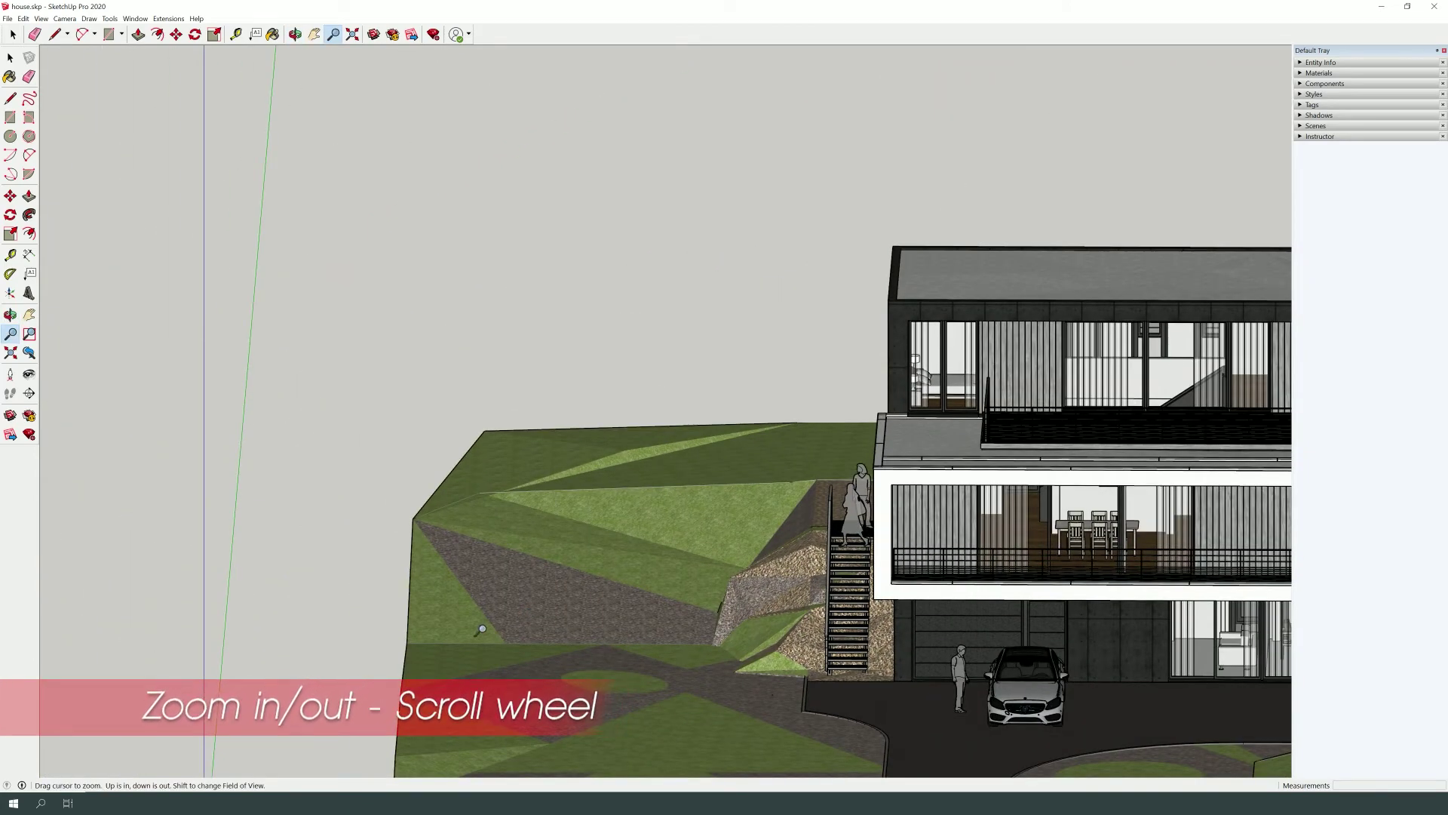
scroll(481, 629, down, 3)
scroll(480, 629, down, 3)
mouse_move(595, 672)
middle_down()
mouse_move(629, 679)
mouse_move(595, 678)
mouse_move(603, 716)
middle_up()
scroll(594, 678, down, 1)
scroll(603, 566, up, 3)
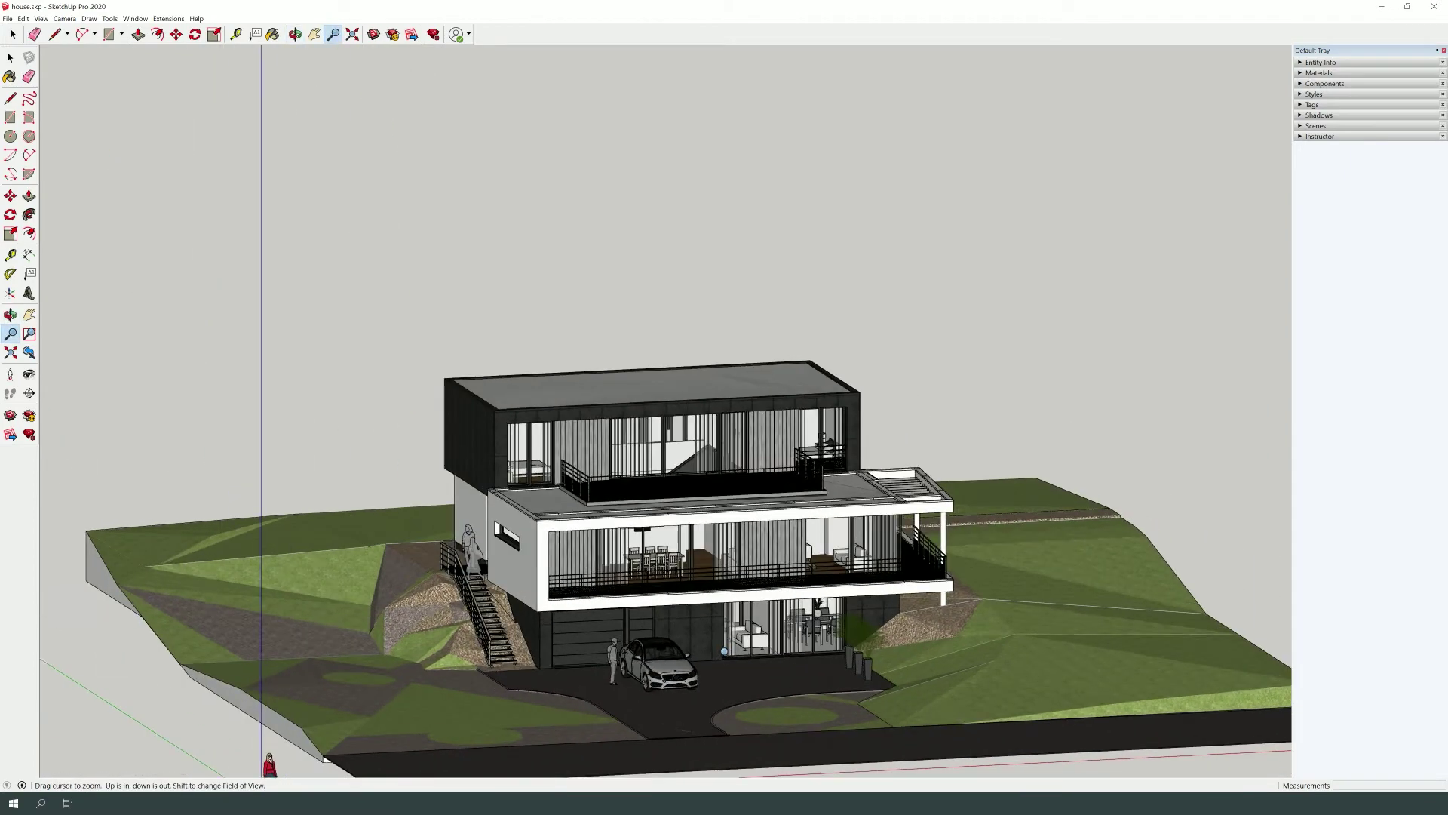
- Wheel-zoom in and out repeatedly, ending on a close orbited view of the facade
click(8, 58)
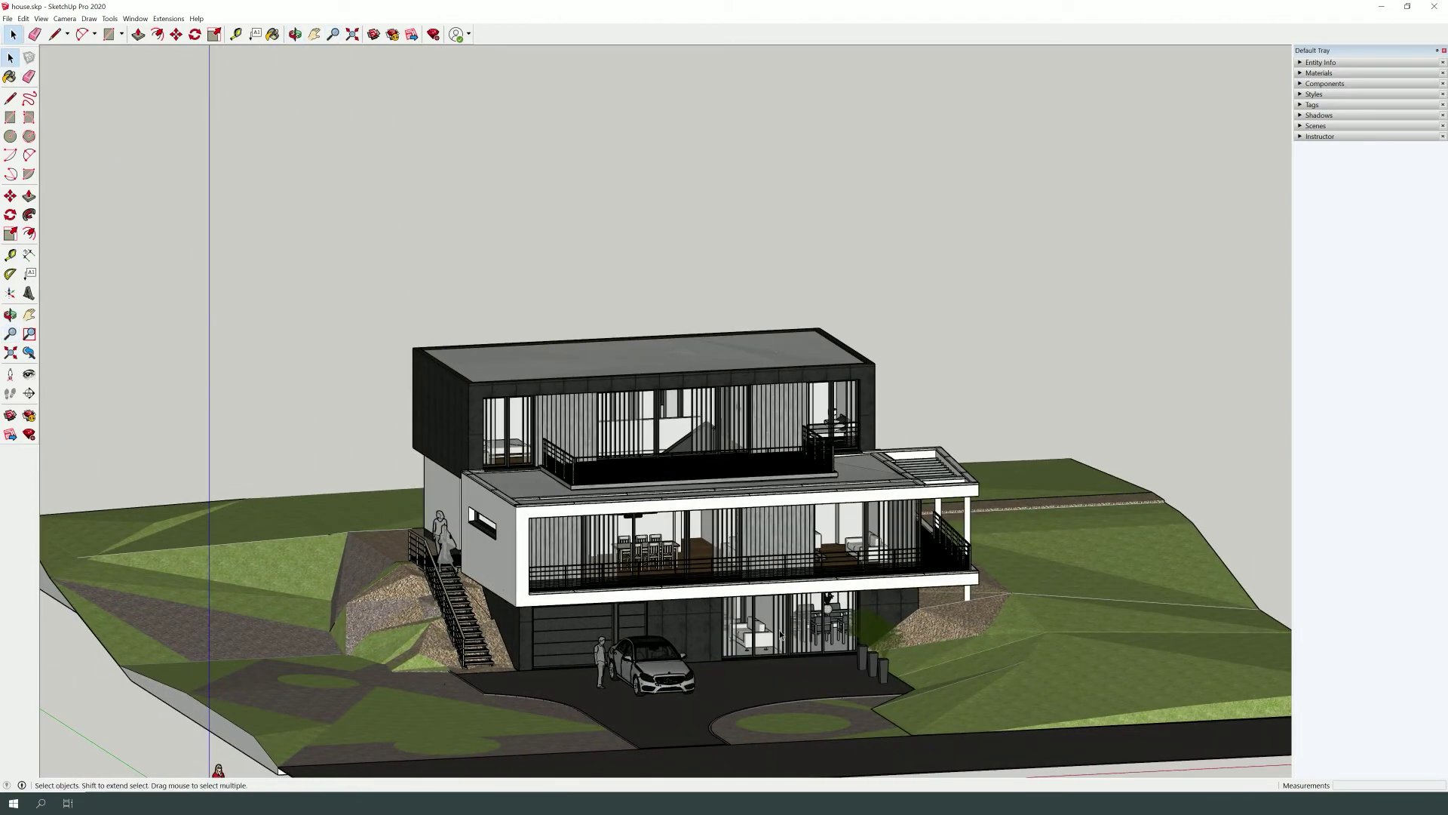
scroll(781, 634, up, 2)
scroll(777, 633, up, 2)
scroll(776, 634, up, 3)
scroll(775, 637, up, 1)
scroll(776, 638, down, 2)
scroll(776, 638, down, 2)
scroll(776, 637, up, 3)
scroll(776, 637, up, 2)
scroll(776, 639, down, 3)
scroll(774, 648, up, 2)
scroll(773, 658, up, 1)
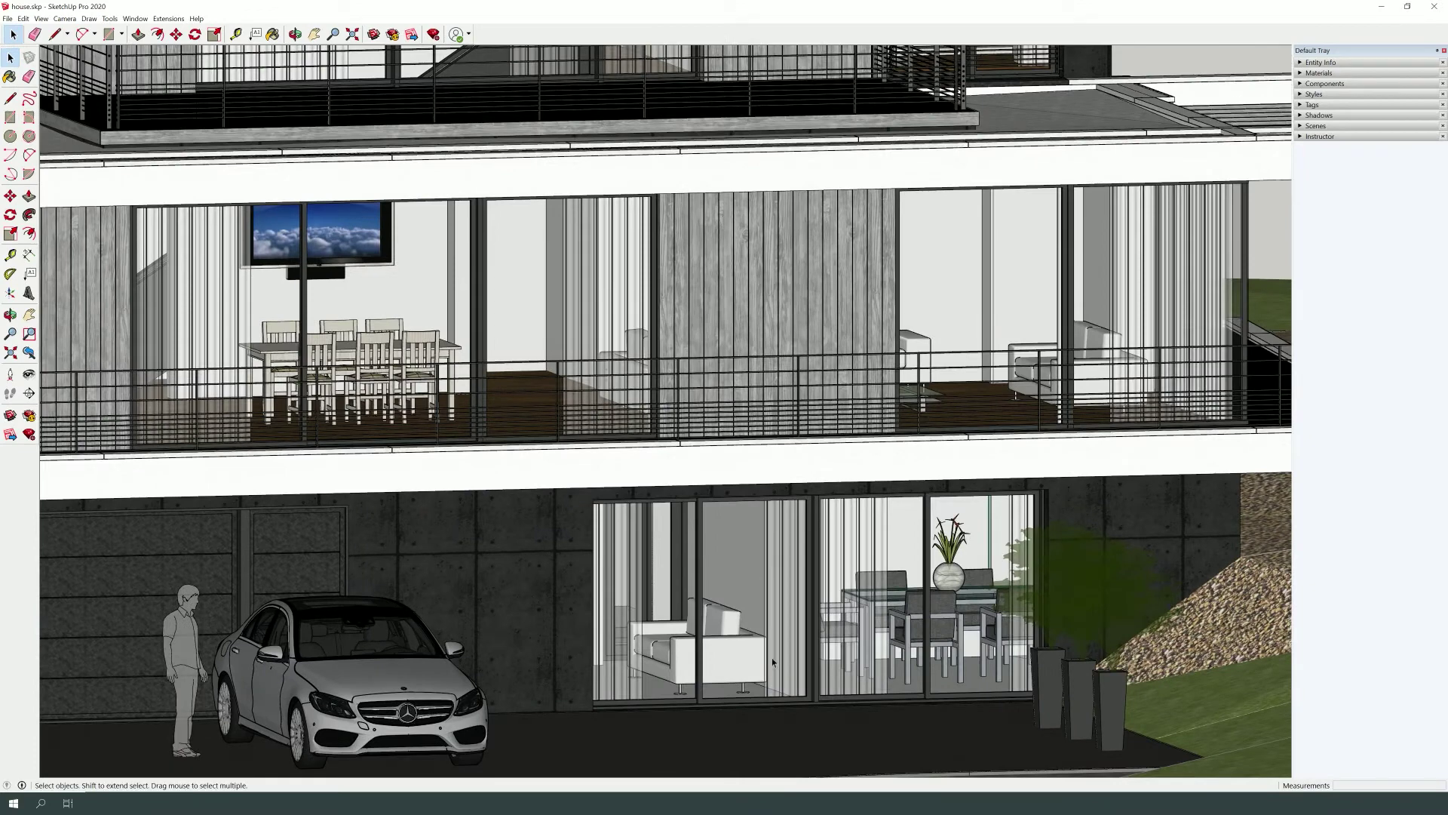
scroll(772, 661, down, 2)
scroll(743, 664, down, 2)
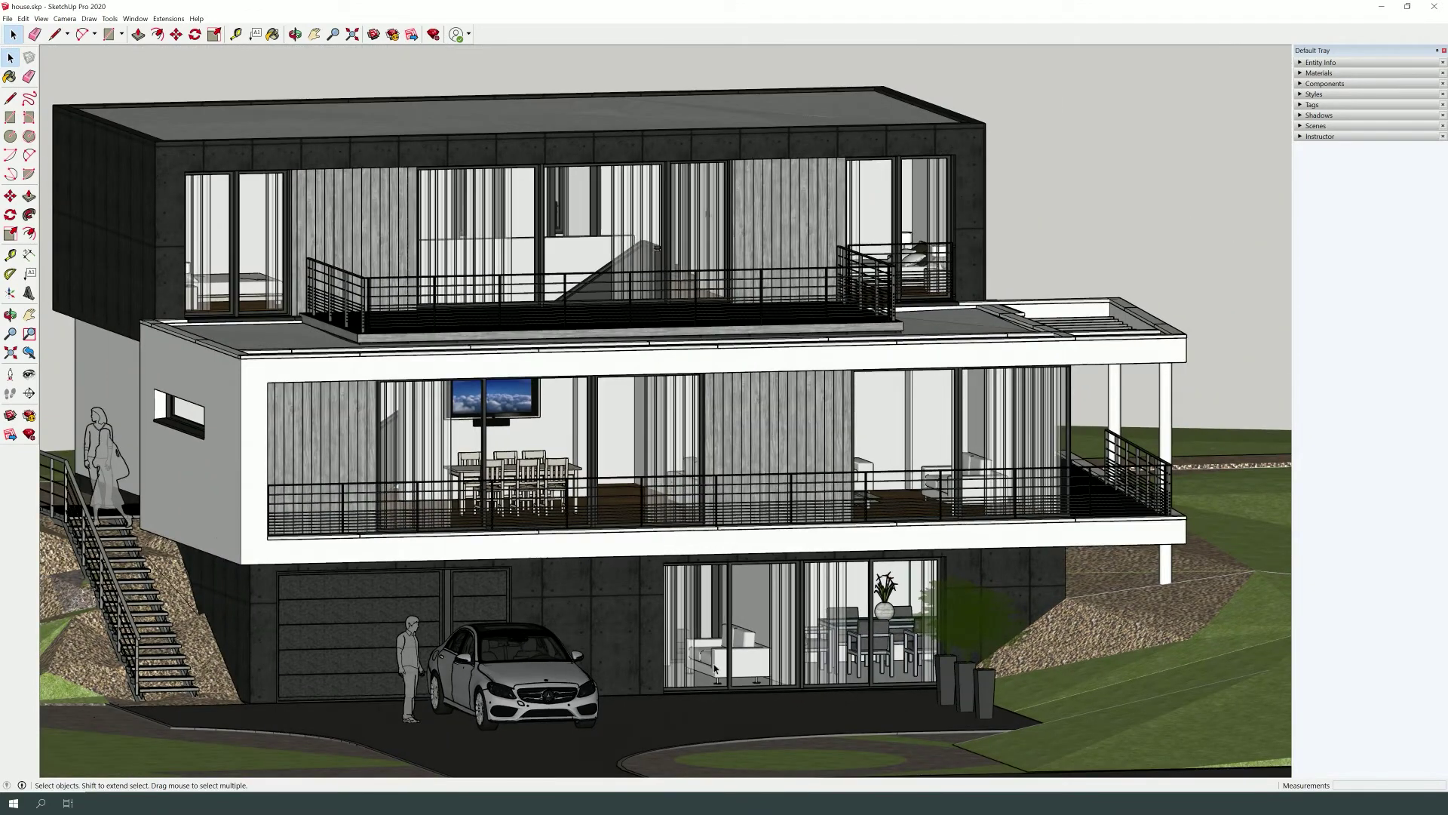
scroll(715, 668, down, 1)
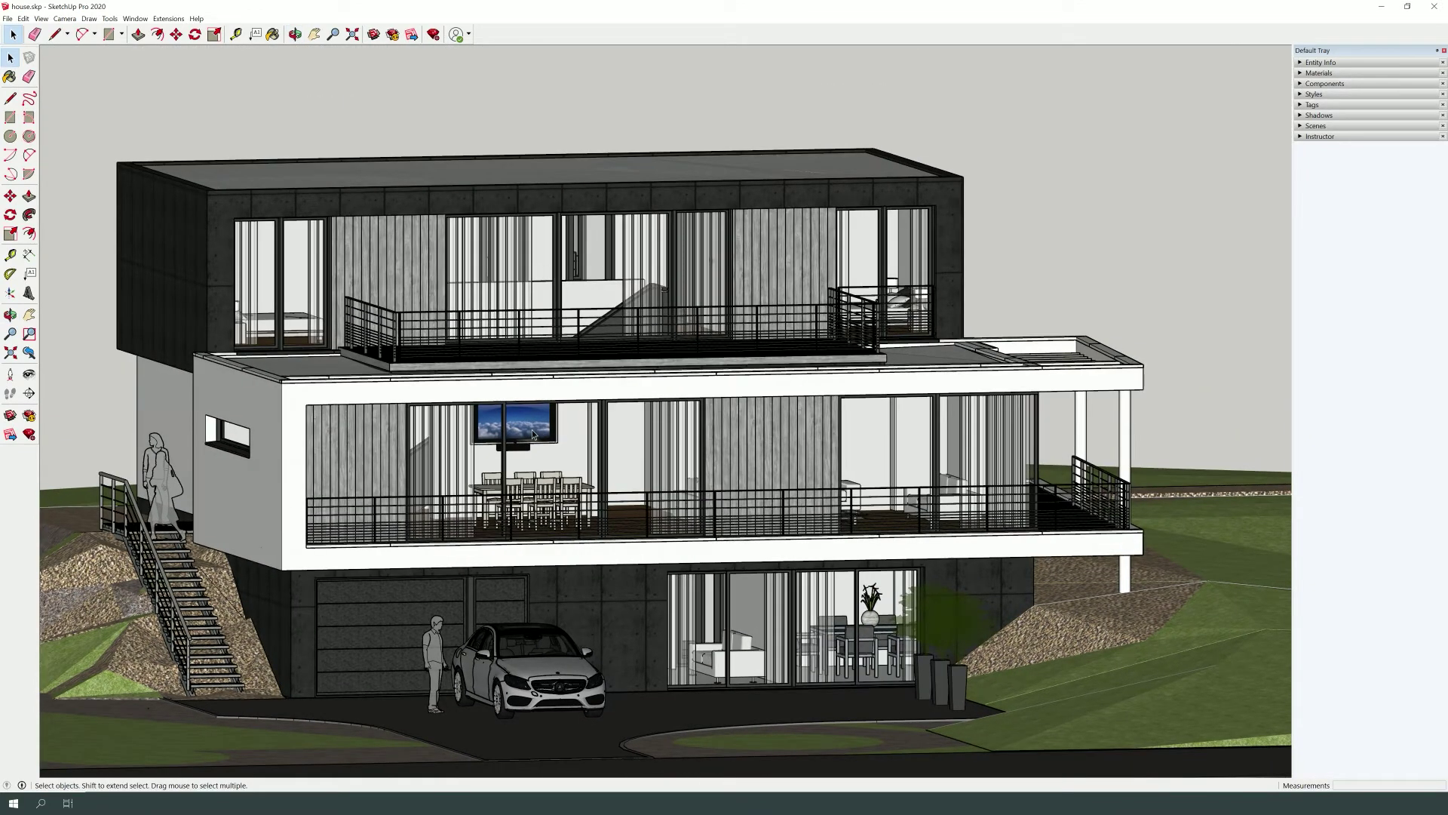
scroll(532, 433, up, 1)
scroll(533, 433, up, 2)
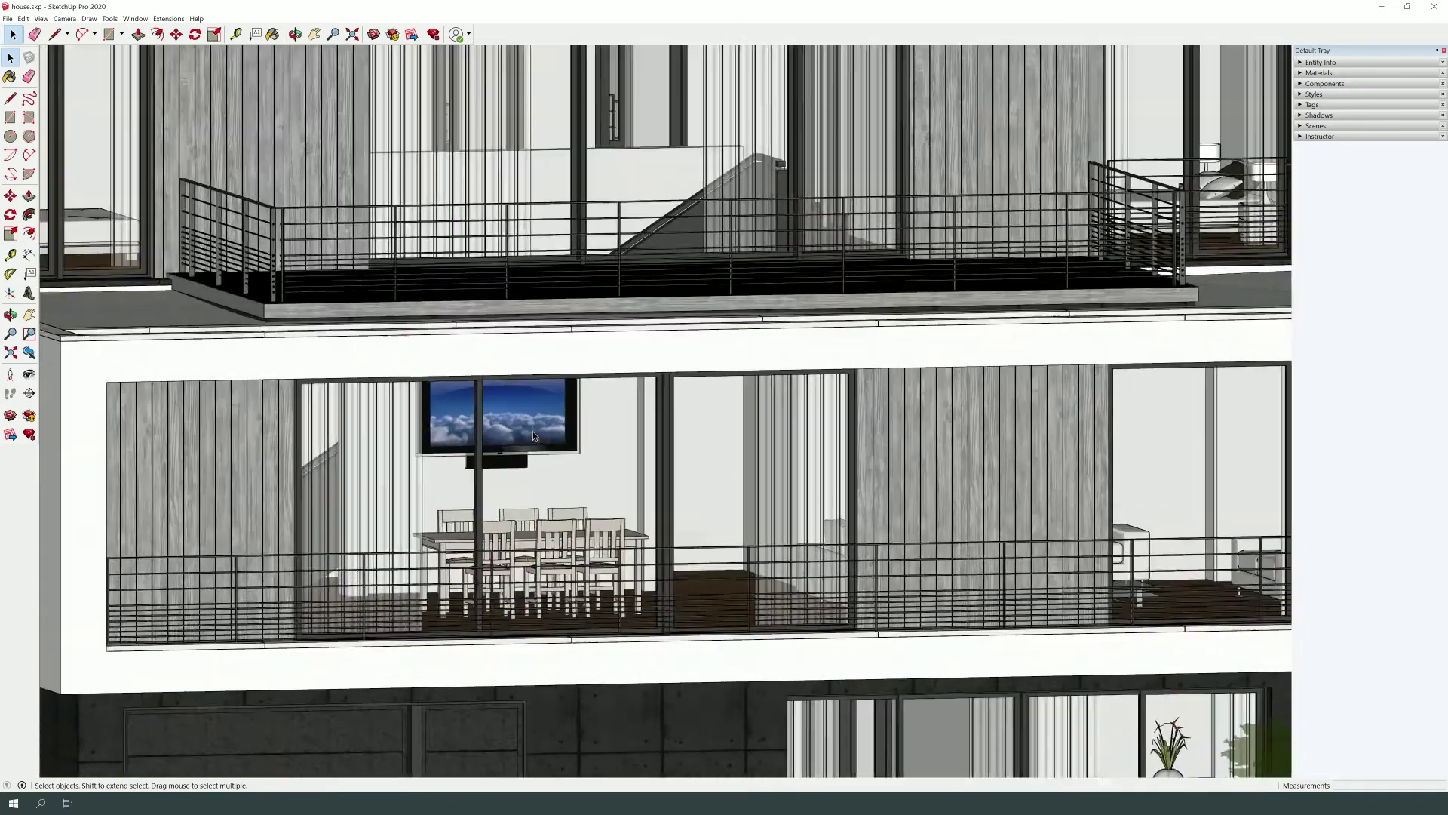
scroll(533, 433, up, 2)
scroll(532, 433, up, 2)
scroll(533, 433, up, 2)
scroll(532, 433, up, 2)
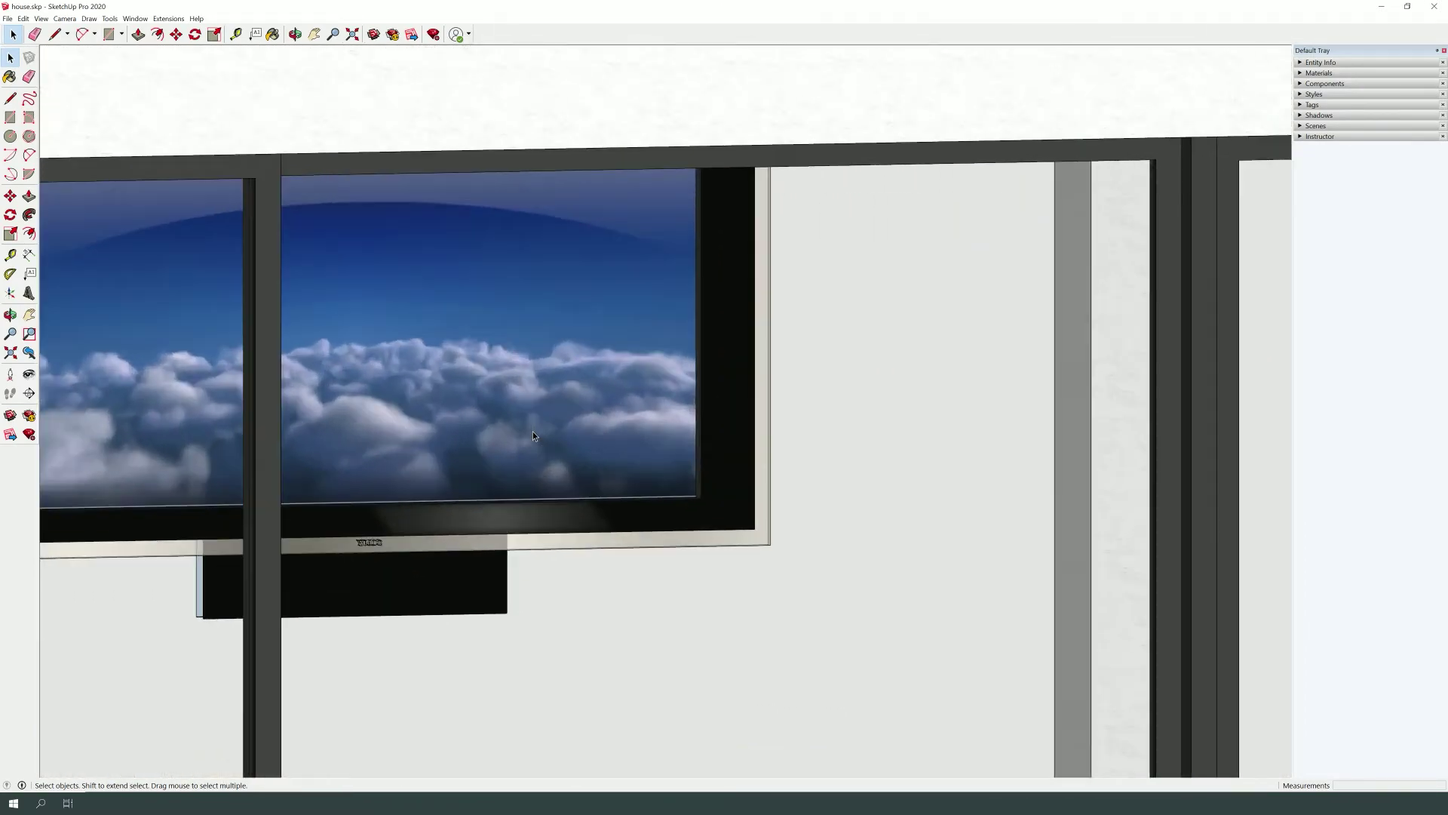
scroll(533, 433, up, 2)
scroll(532, 433, up, 2)
scroll(532, 435, up, 1)
scroll(532, 435, down, 2)
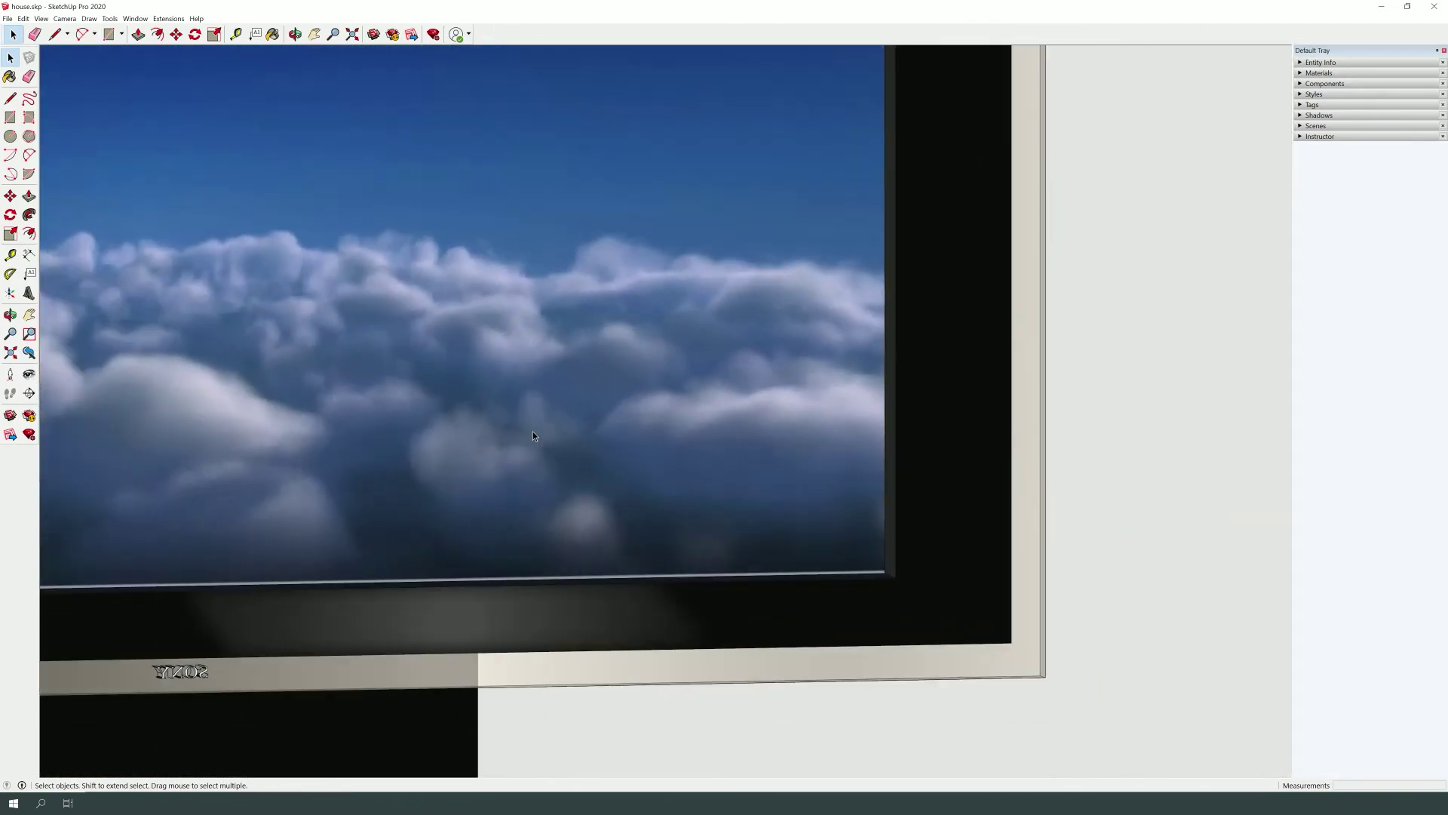
scroll(672, 500, down, 2)
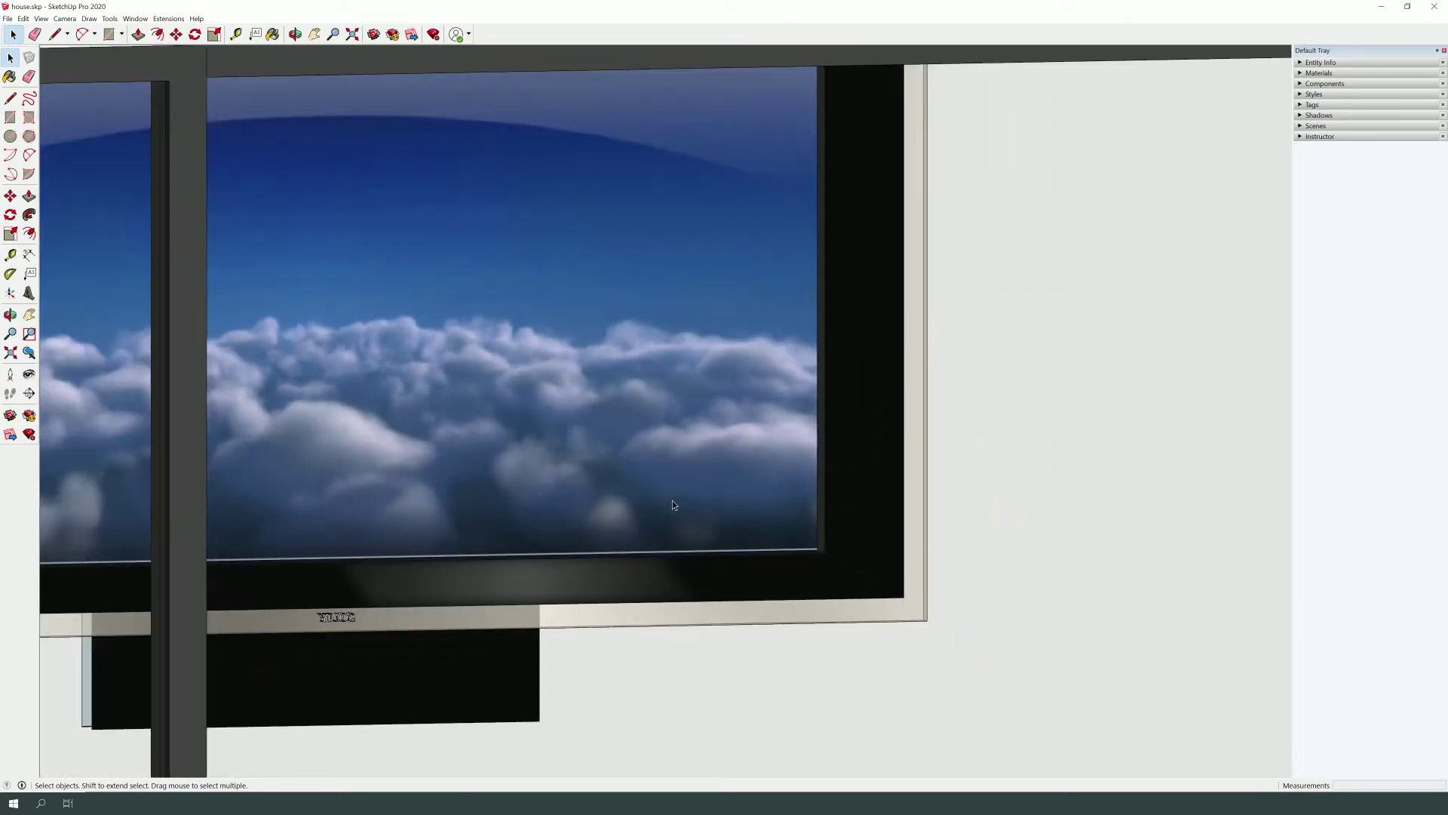
scroll(646, 471, down, 2)
scroll(646, 470, down, 1)
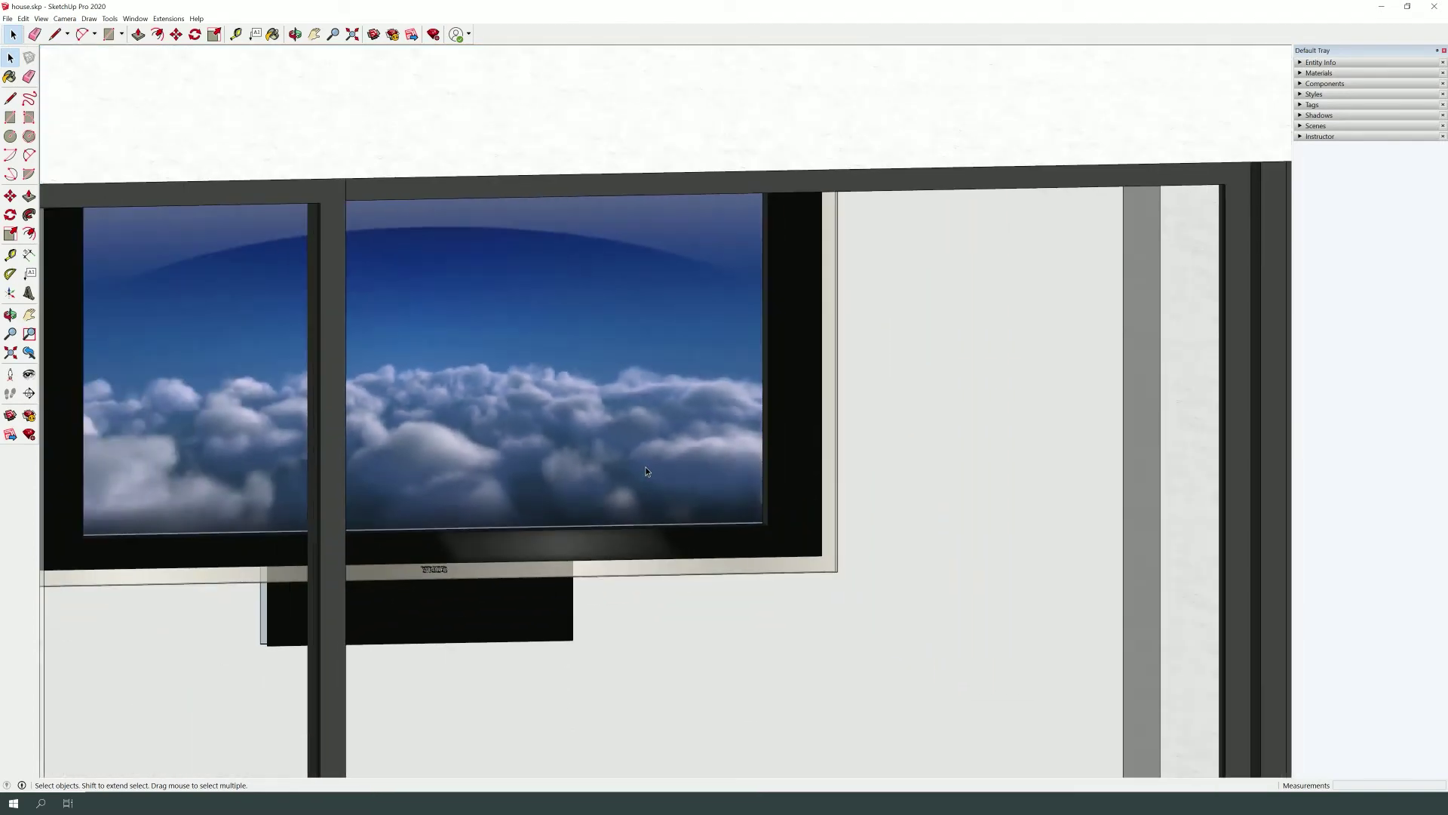
scroll(645, 471, down, 3)
scroll(646, 471, down, 2)
scroll(646, 471, down, 3)
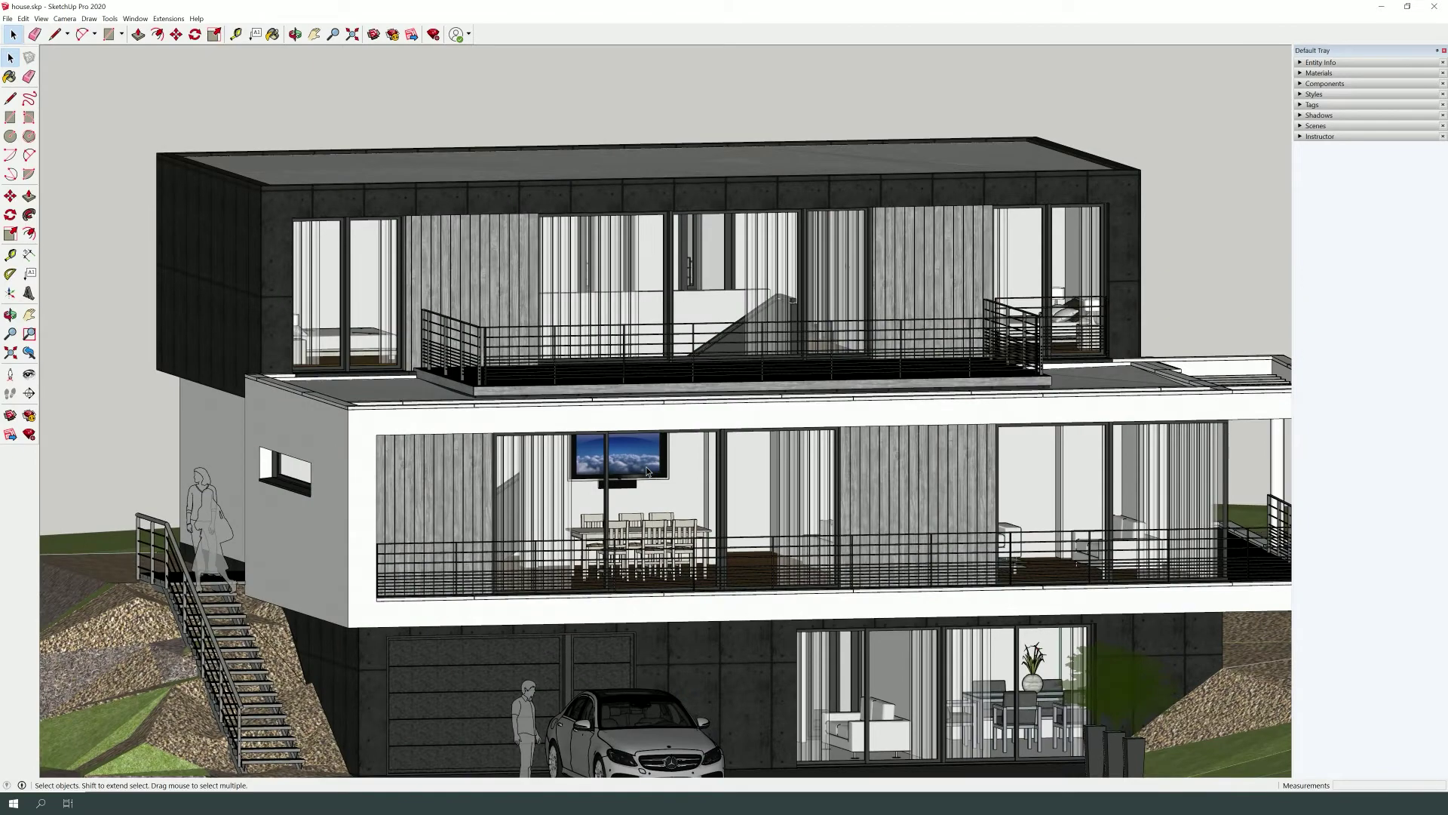
scroll(646, 471, down, 2)
scroll(491, 593, up, 3)
scroll(453, 622, up, 1)
middle_drag(382, 555, 449, 559)
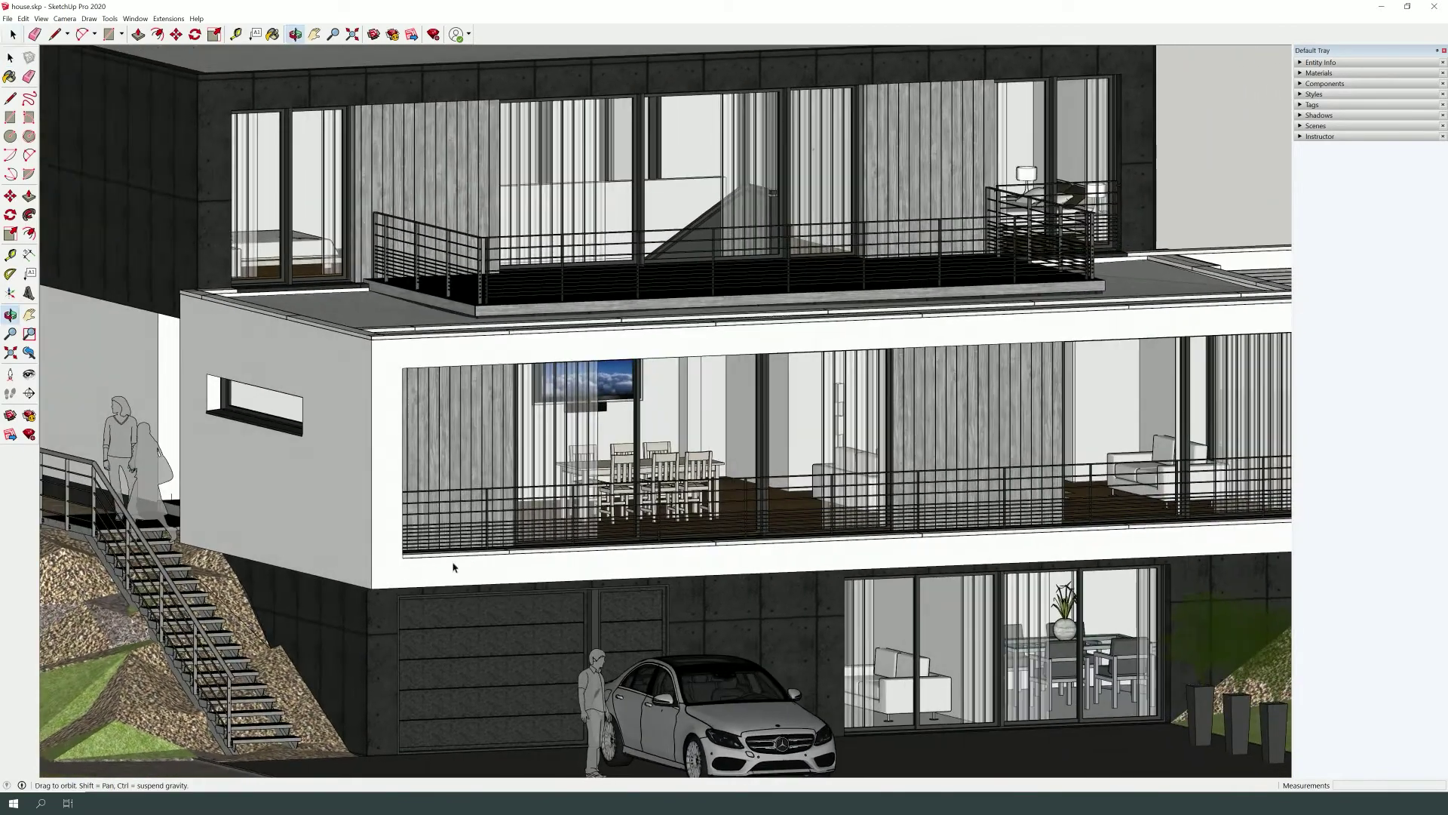
- Wheel-zoom far in until the view is lost in a close-up wall
scroll(449, 559, up, 2)
scroll(349, 599, up, 3)
scroll(365, 616, up, 2)
scroll(375, 606, up, 2)
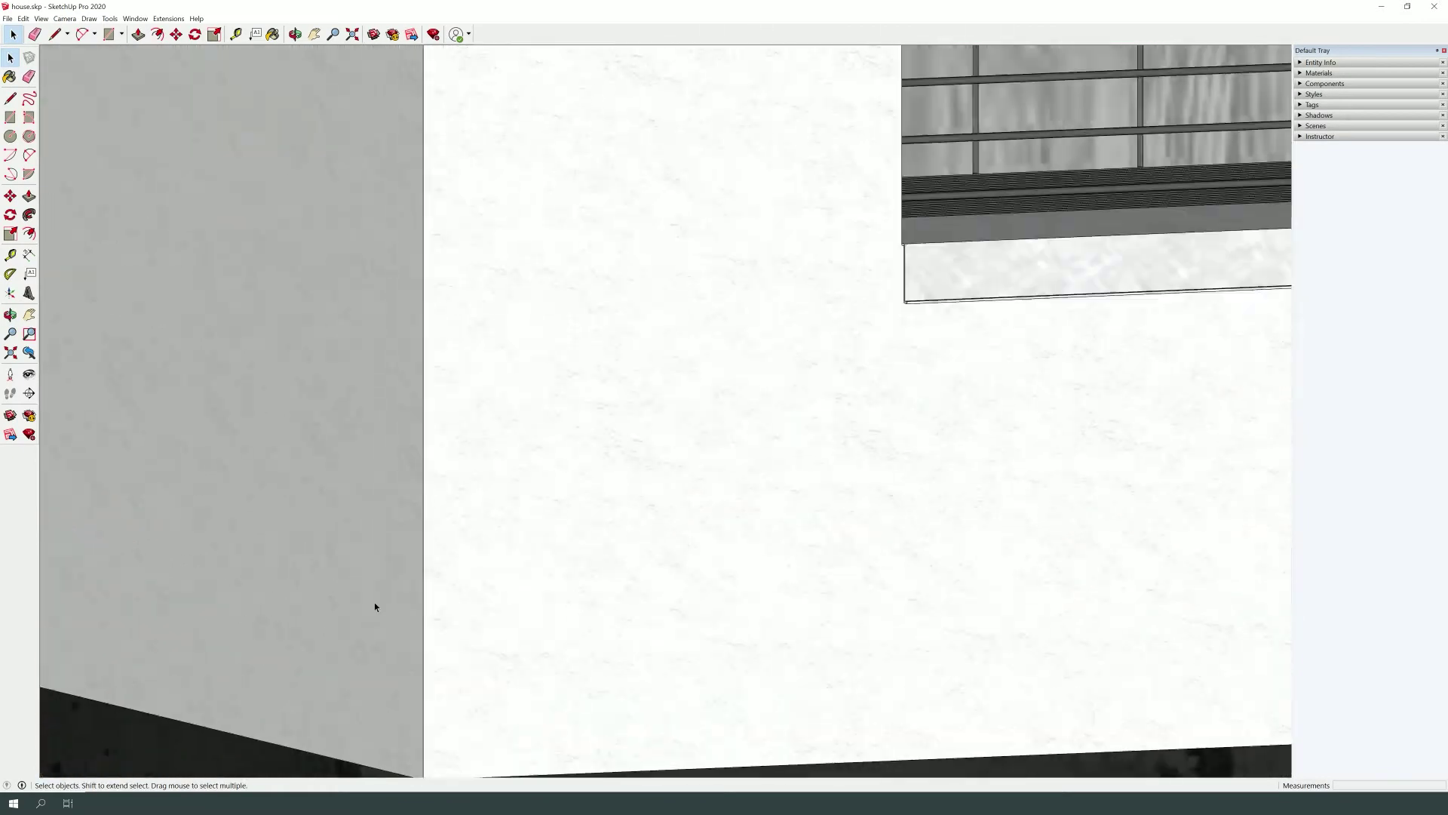
scroll(375, 606, up, 1)
scroll(375, 608, up, 1)
scroll(386, 624, up, 1)
scroll(445, 637, up, 2)
- Orbit around the wall, then Zoom Extents (Shift+Z) to show the whole house and terrain
mouse_move(445, 639)
middle_down()
mouse_move(1026, 634)
mouse_move(556, 691)
mouse_move(283, 666)
mouse_move(666, 679)
mouse_move(698, 595)
middle_up()
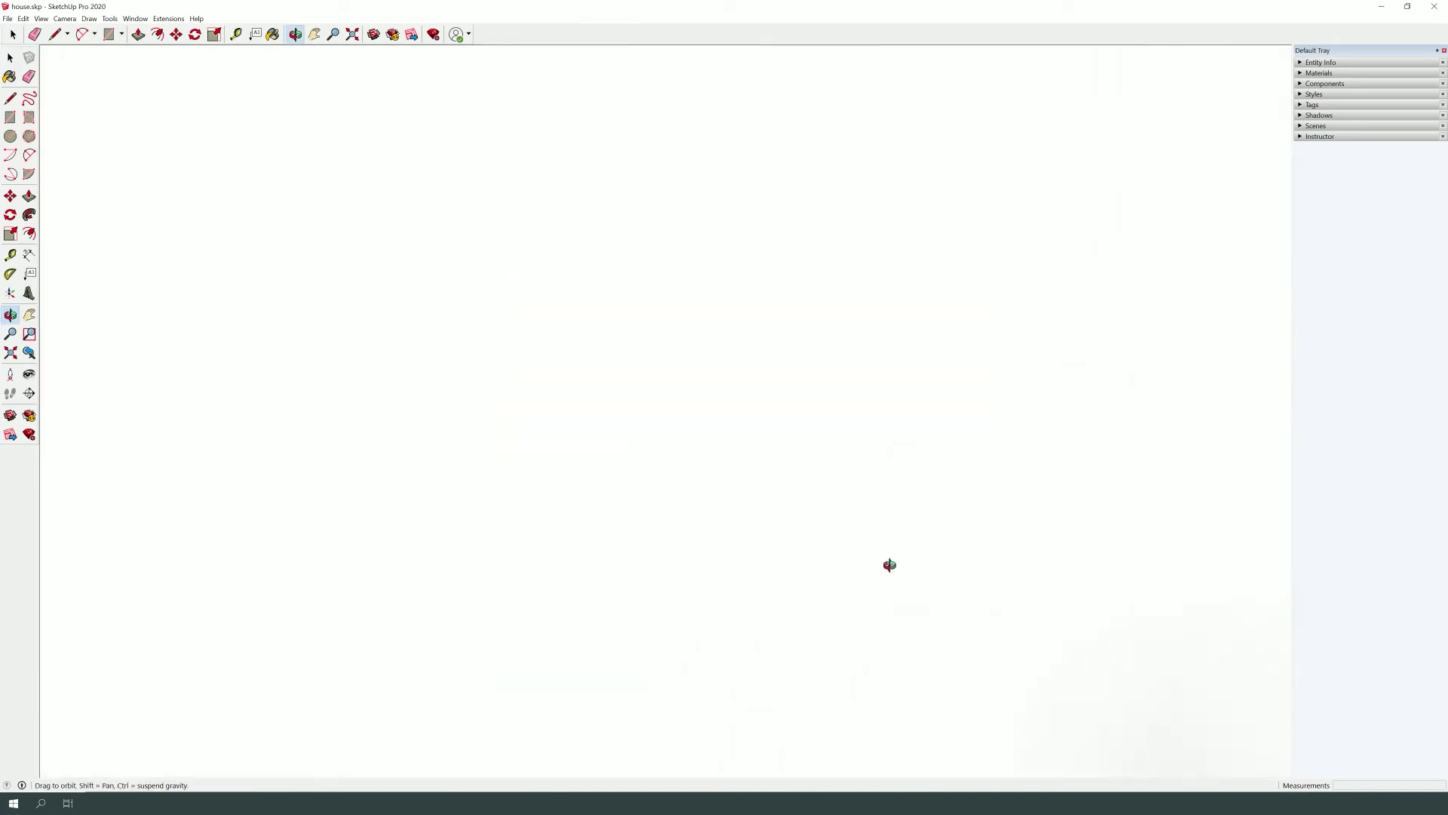
middle_drag(889, 565, 798, 604)
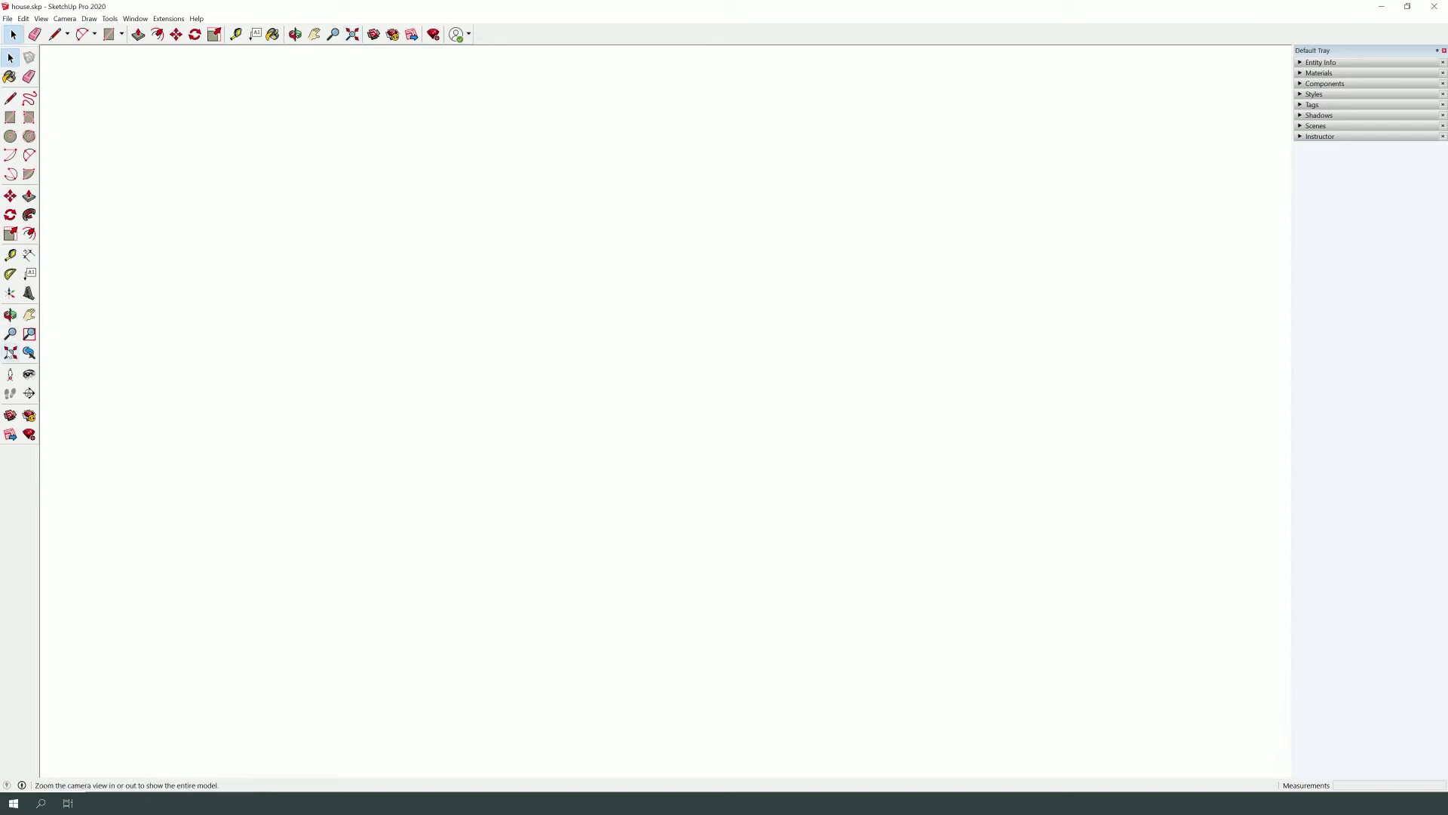
click(65, 19)
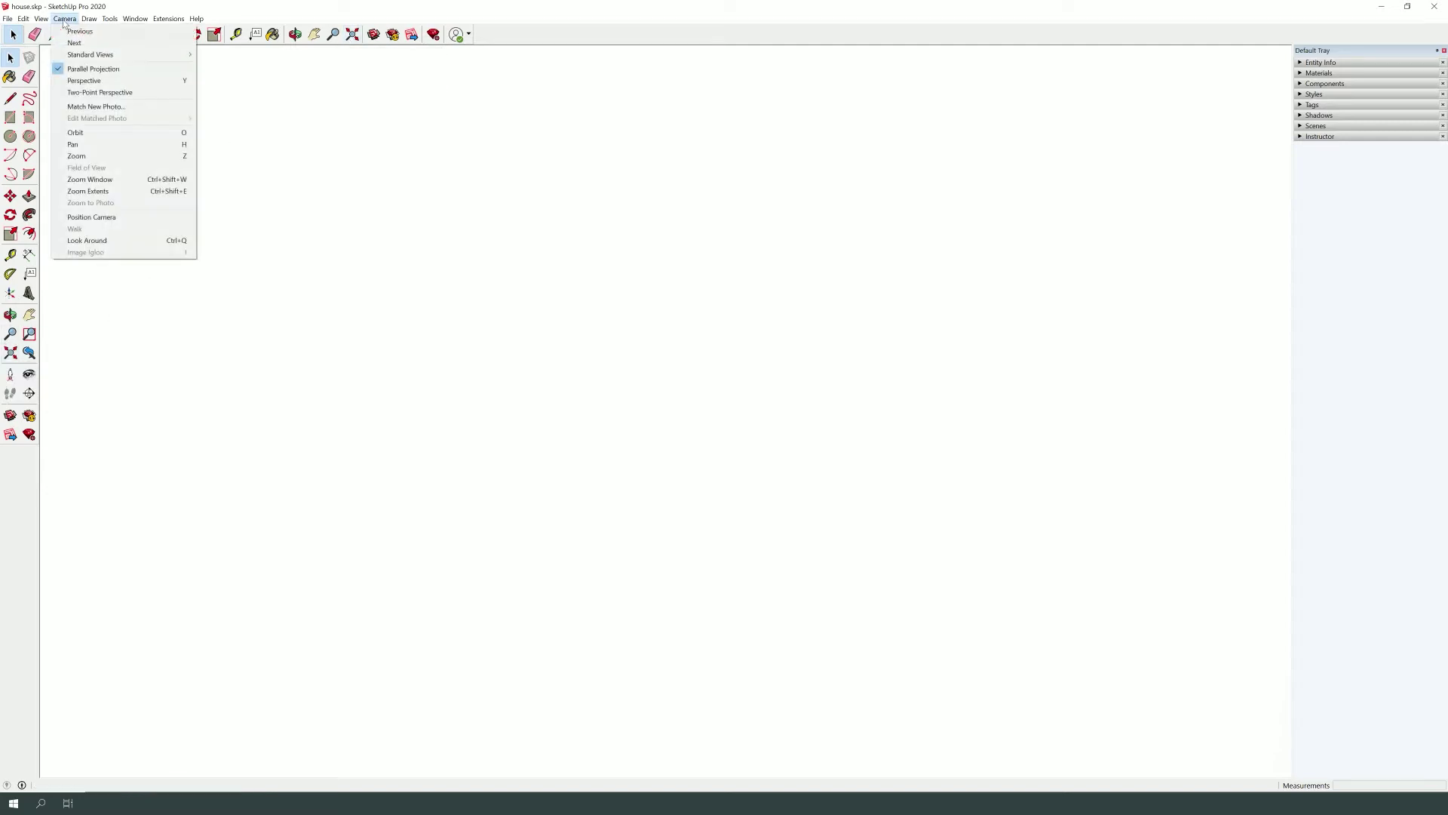
key(shift+z)
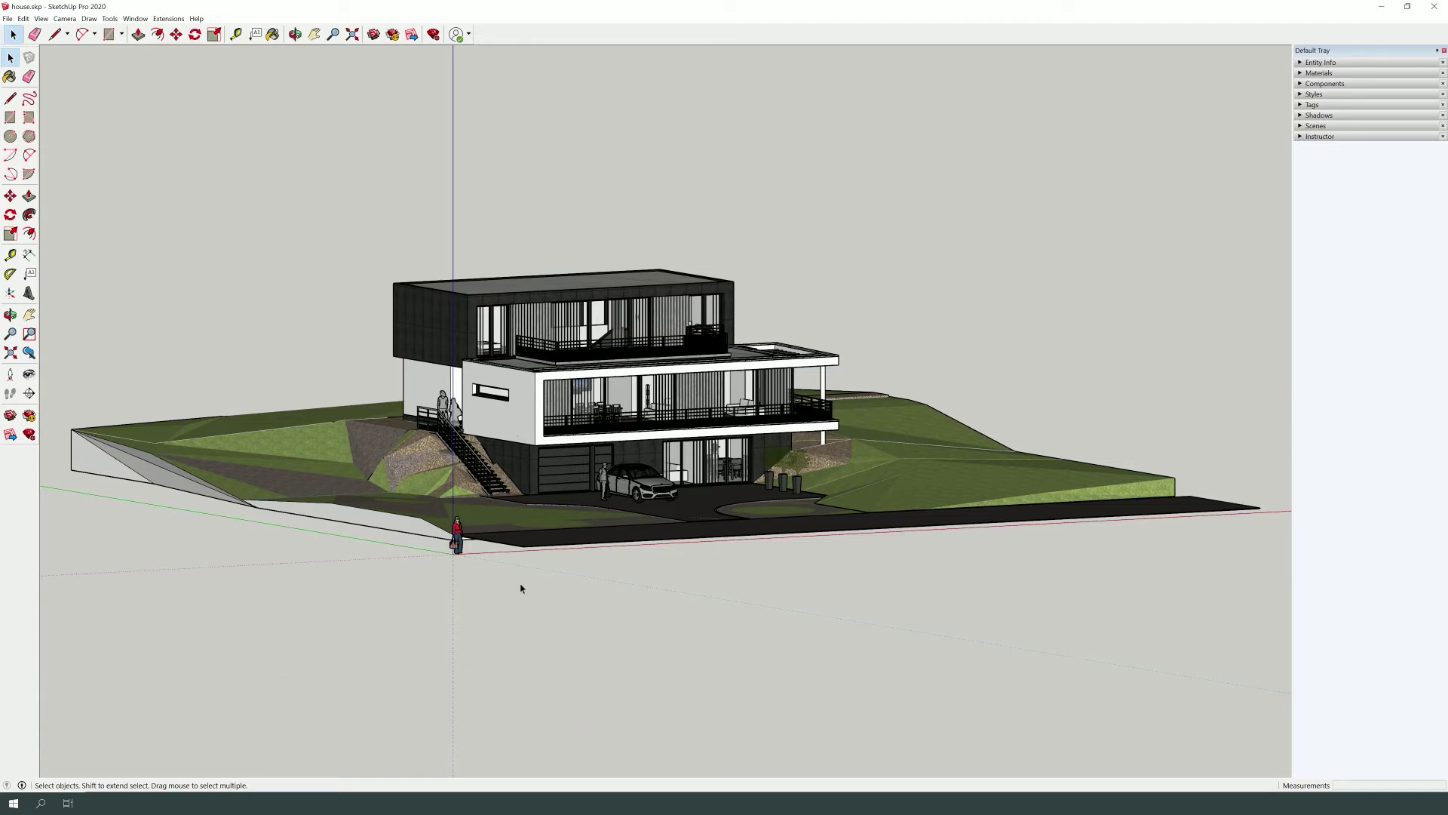
- Use Camera > Zoom Window to box-zoom onto the entrance stairs
scroll(416, 363, up, 2)
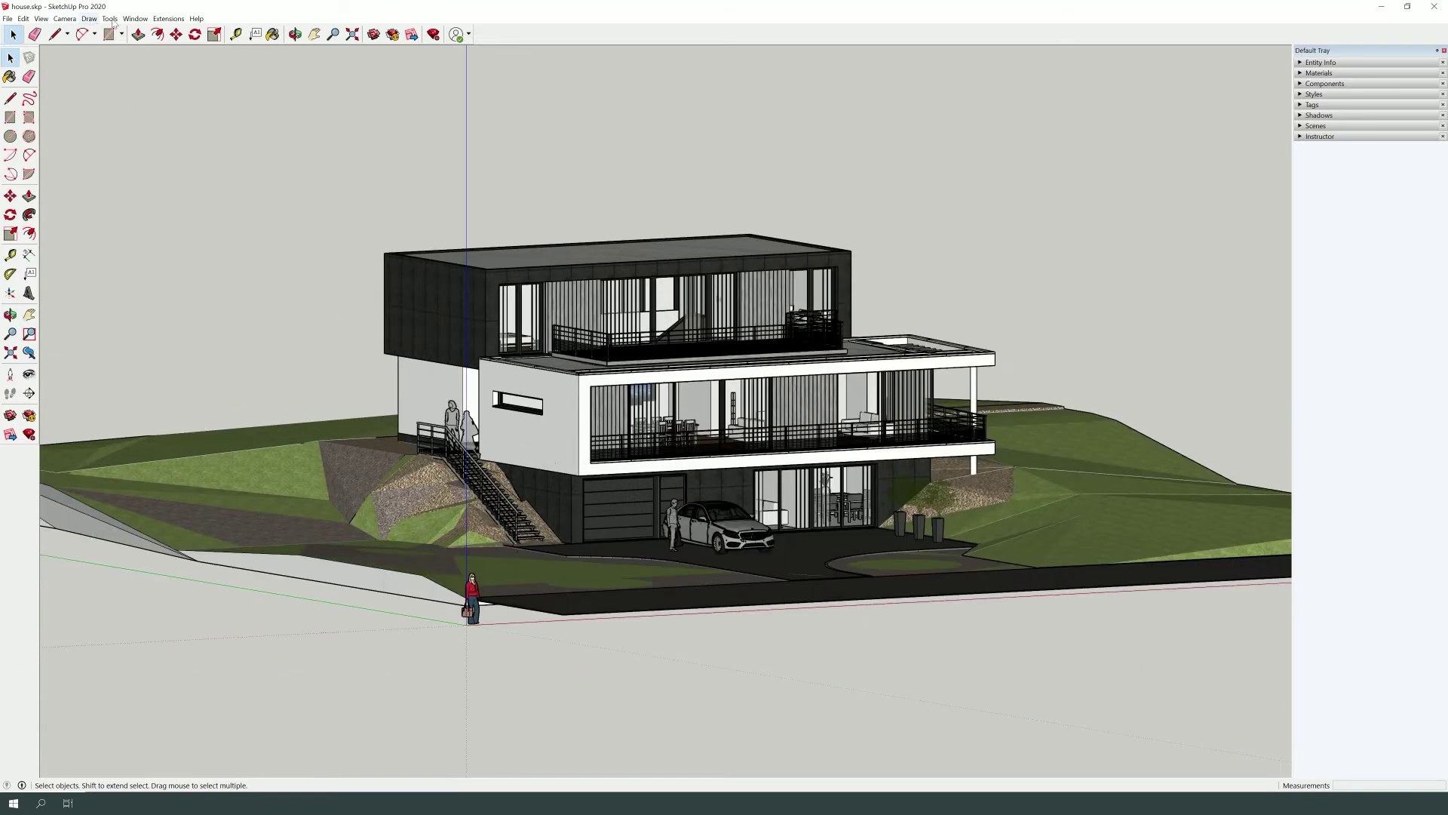
click(66, 19)
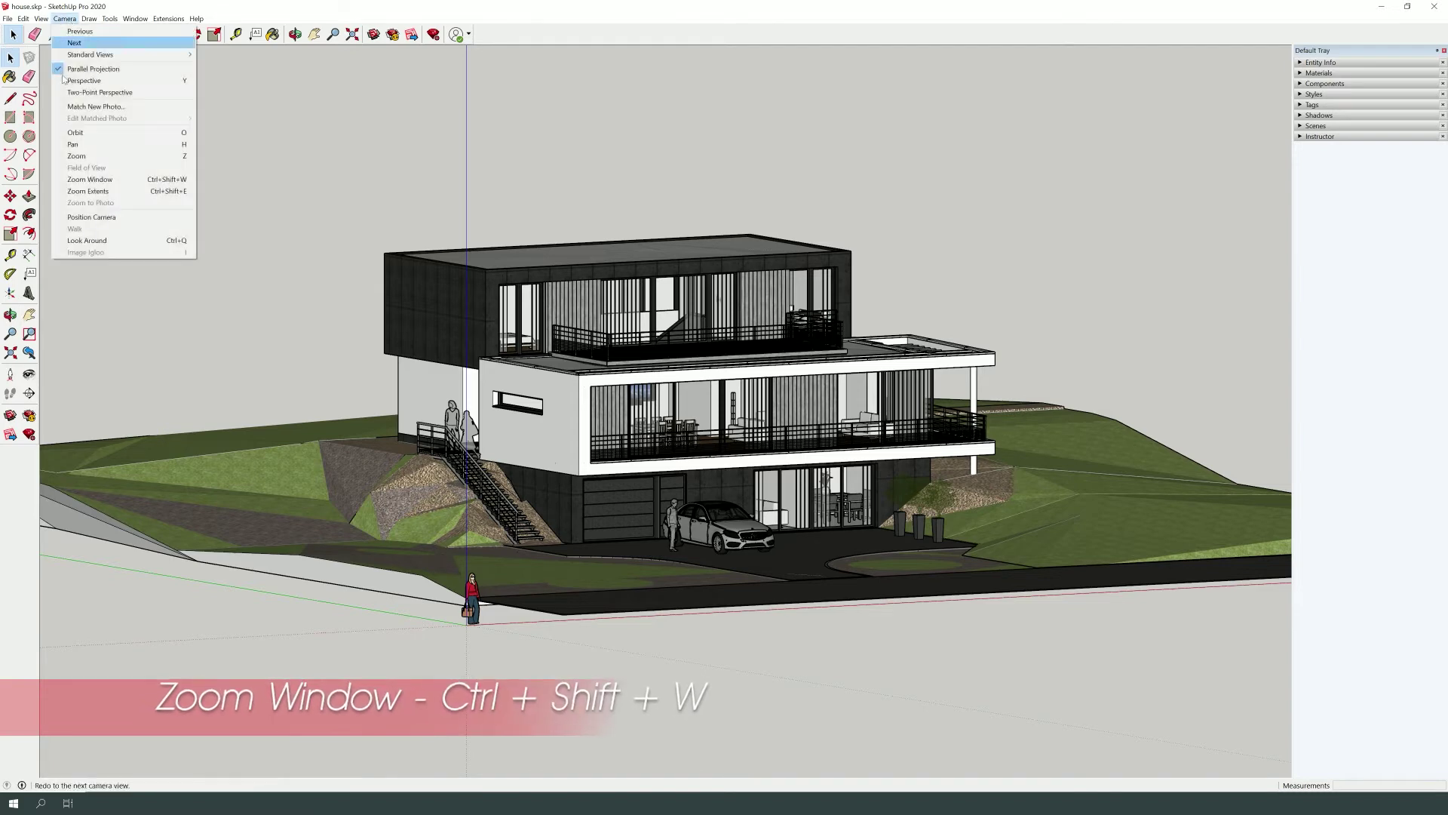
click(92, 182)
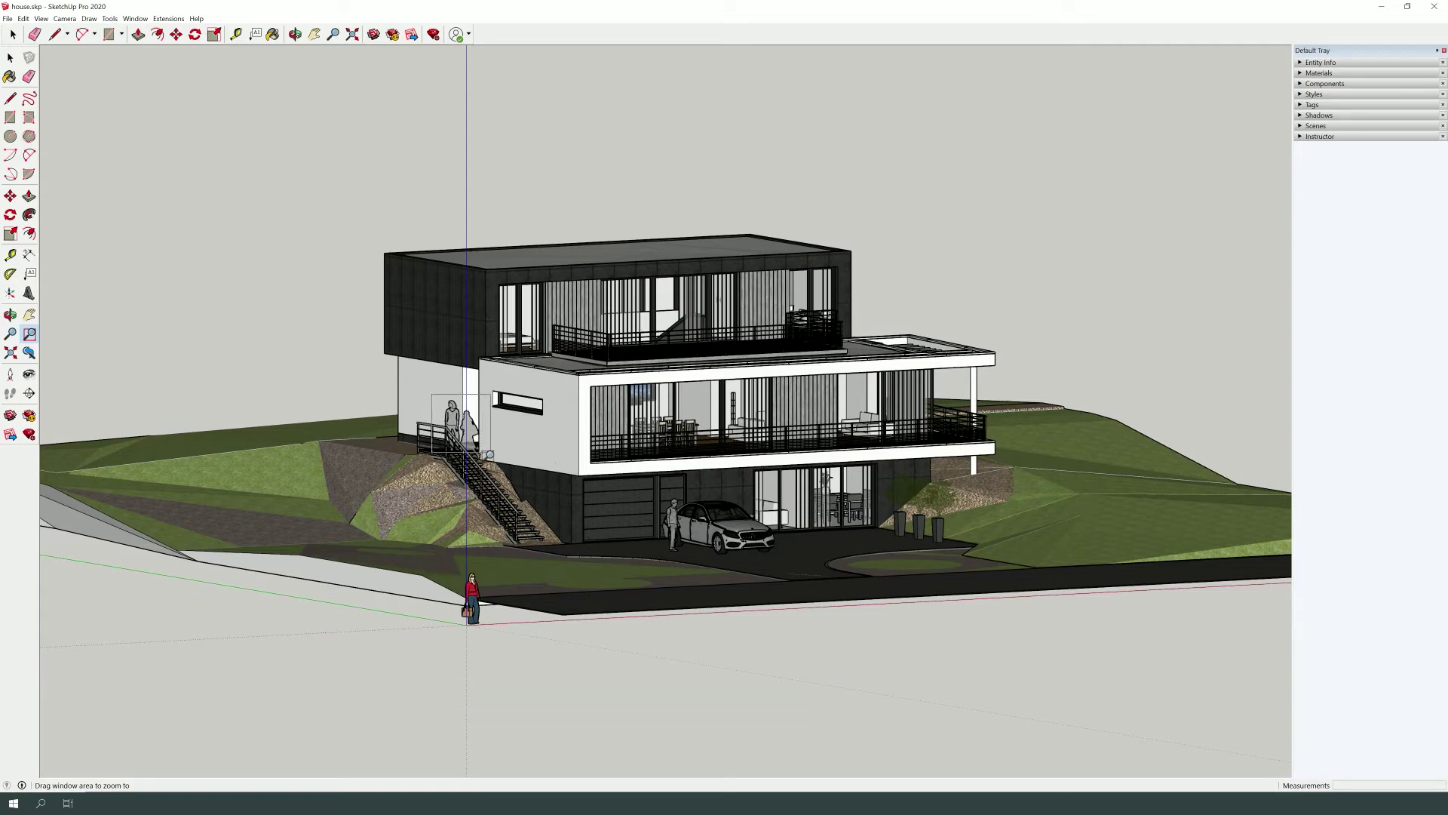
drag(436, 410, 502, 483)
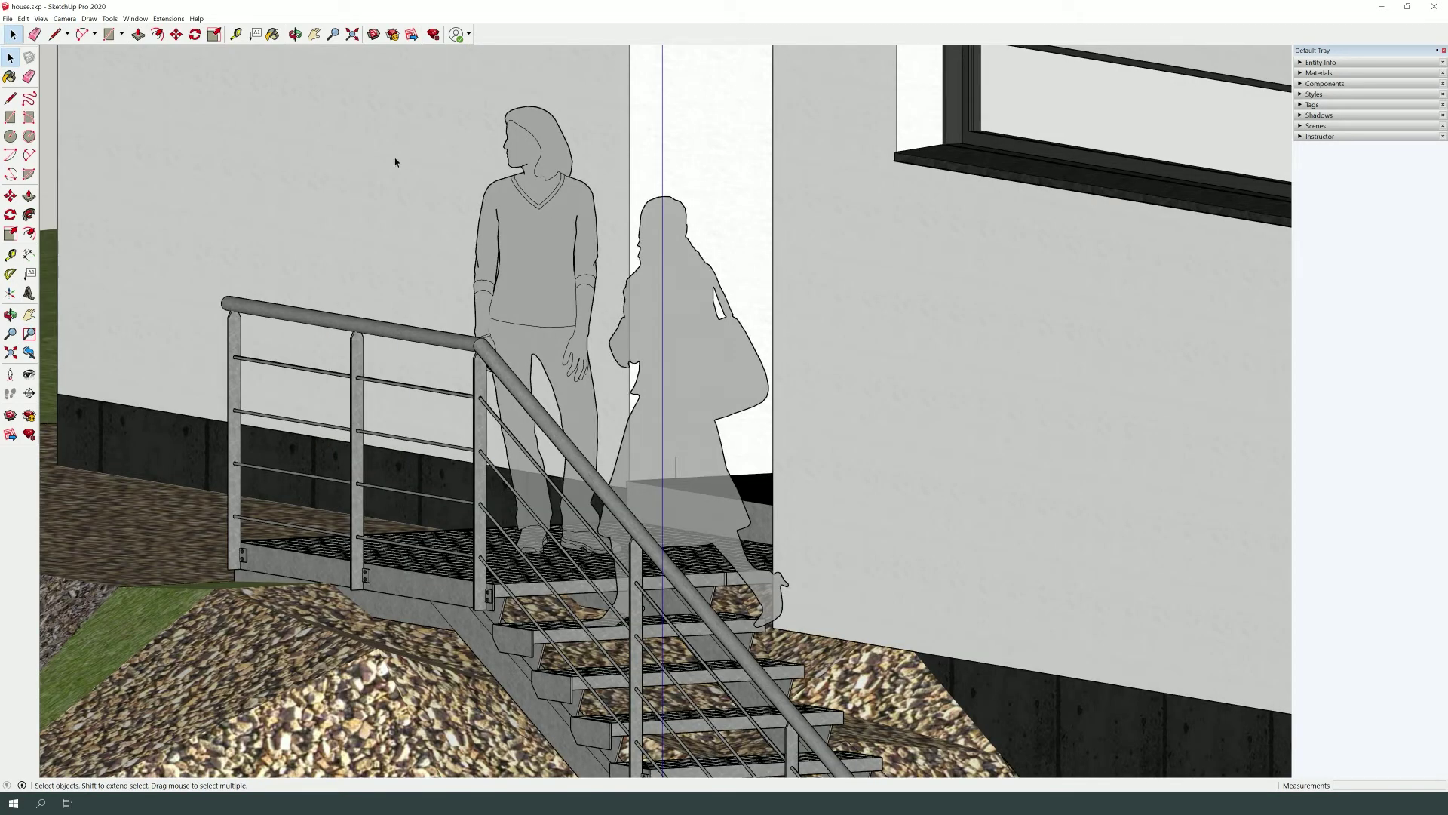
- Wheel-zoom out to a nearer view of the stairs, upper floors and parked car
scroll(644, 525, down, 2)
scroll(593, 474, down, 2)
scroll(593, 474, down, 2)
scroll(591, 471, down, 2)
scroll(591, 470, down, 2)
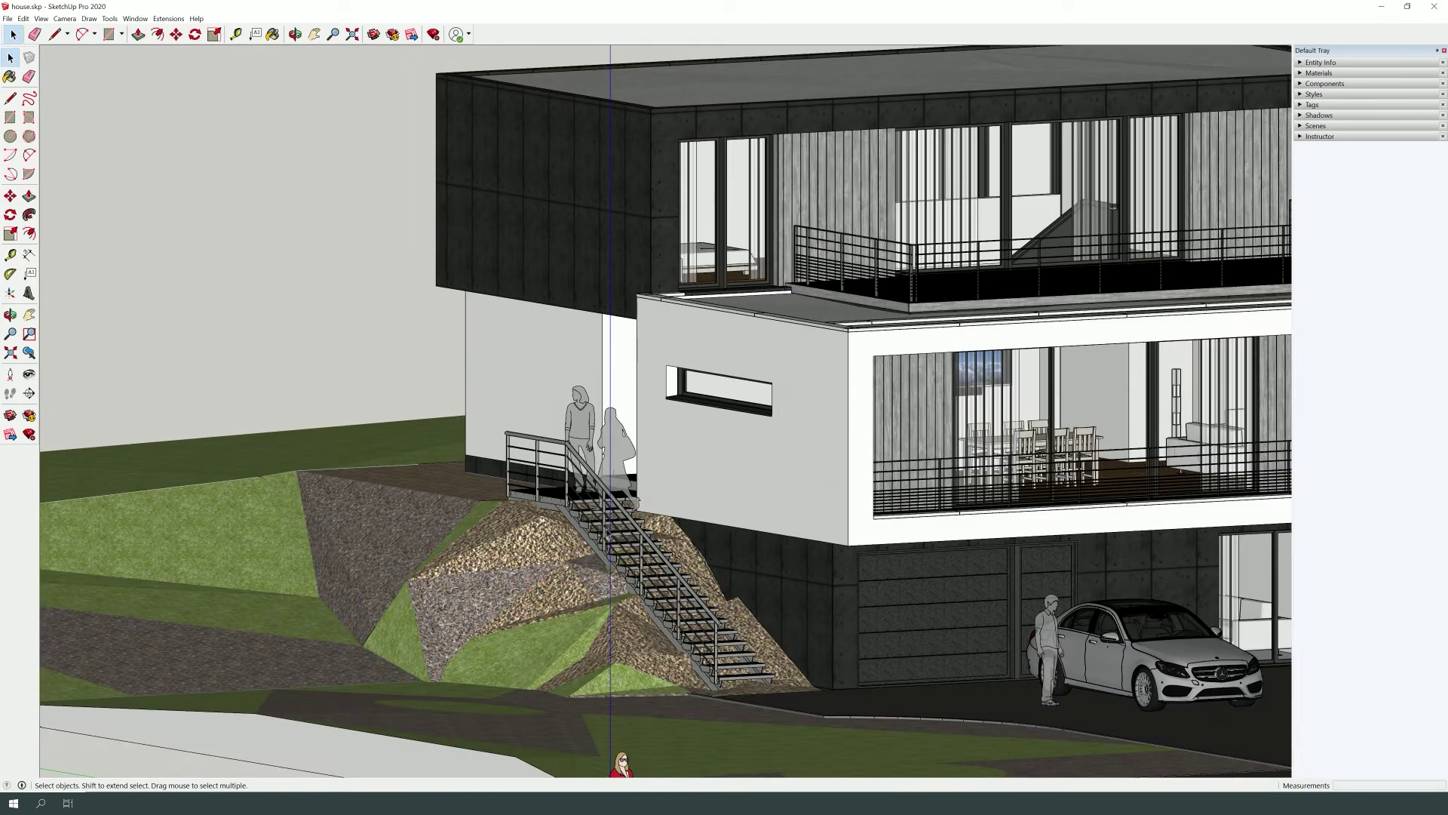
scroll(591, 470, down, 2)
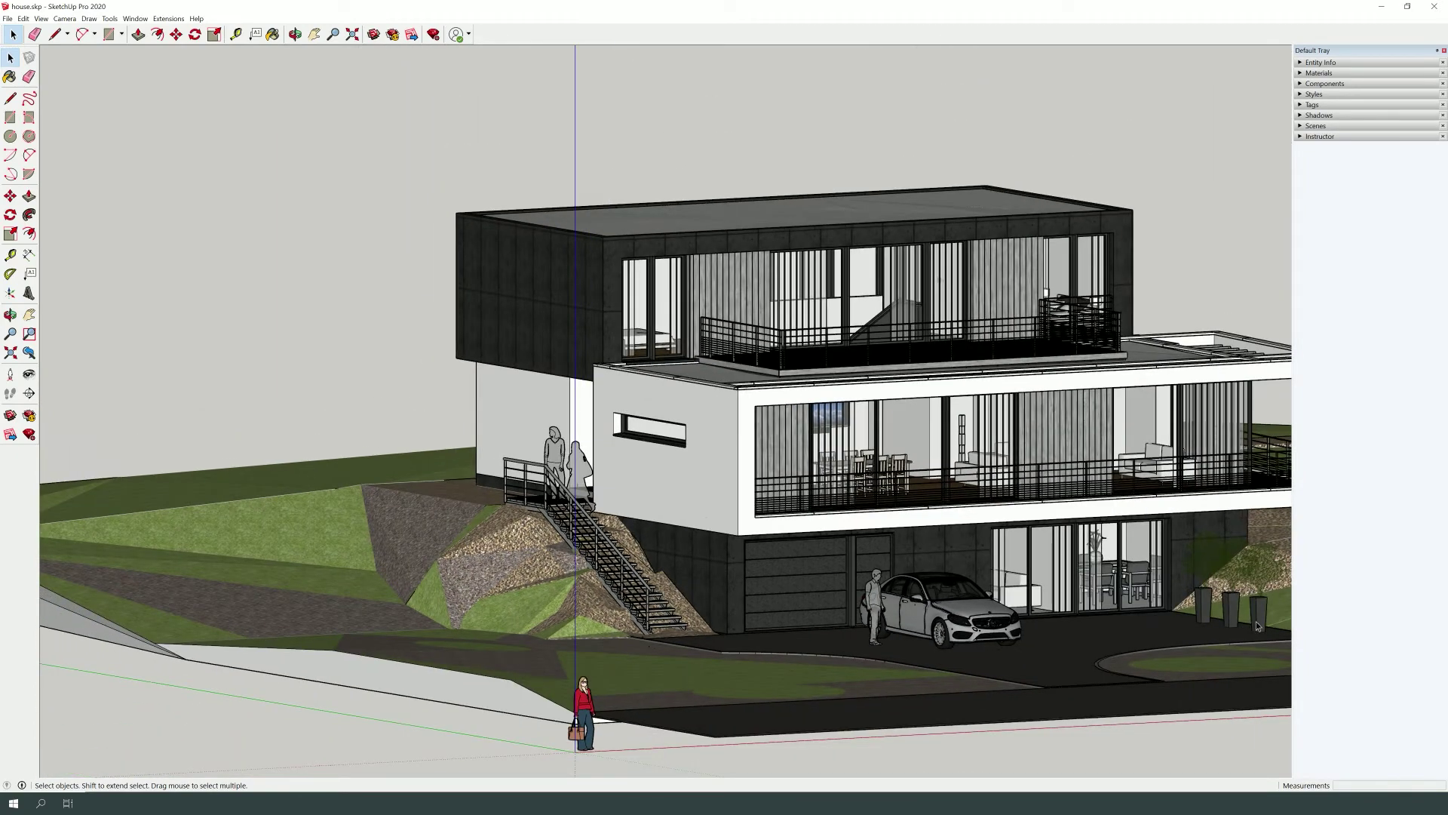
- Select the tree inside the driveway planter group and Zoom Selection onto it
click(1258, 625)
double_click(1264, 623)
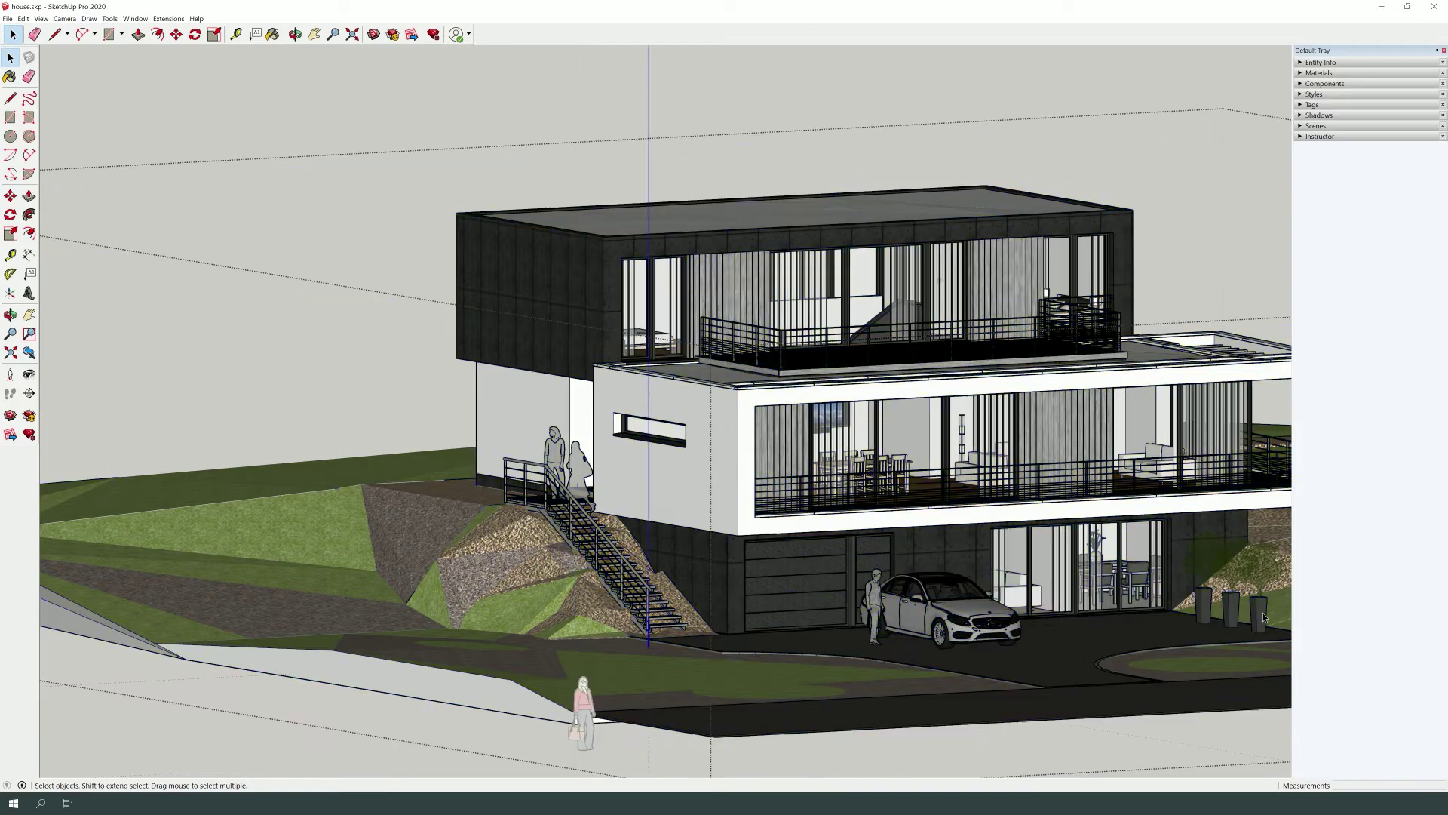
click(1265, 618)
double_click(1265, 617)
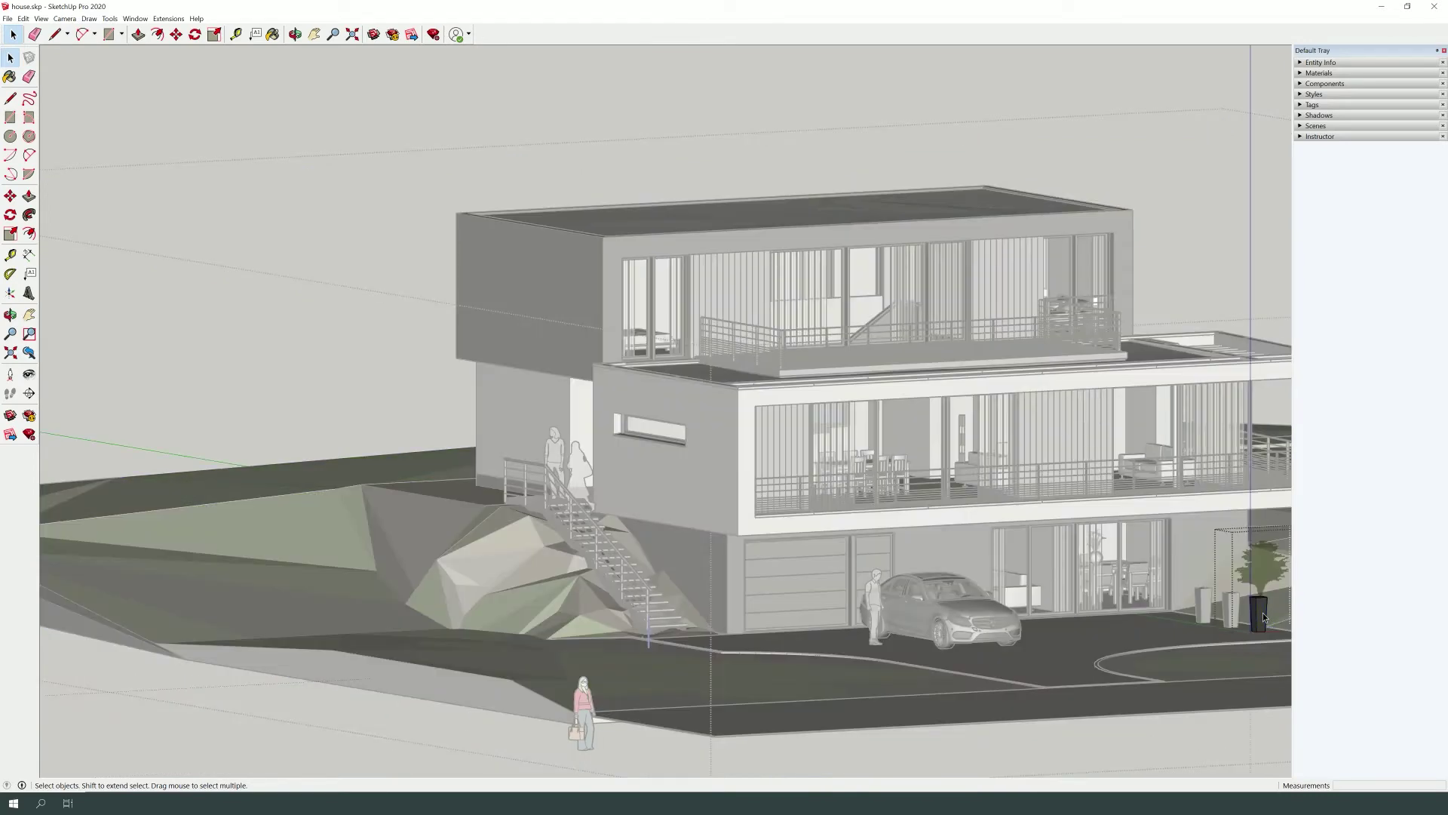
click(1267, 579)
right_click(1258, 574)
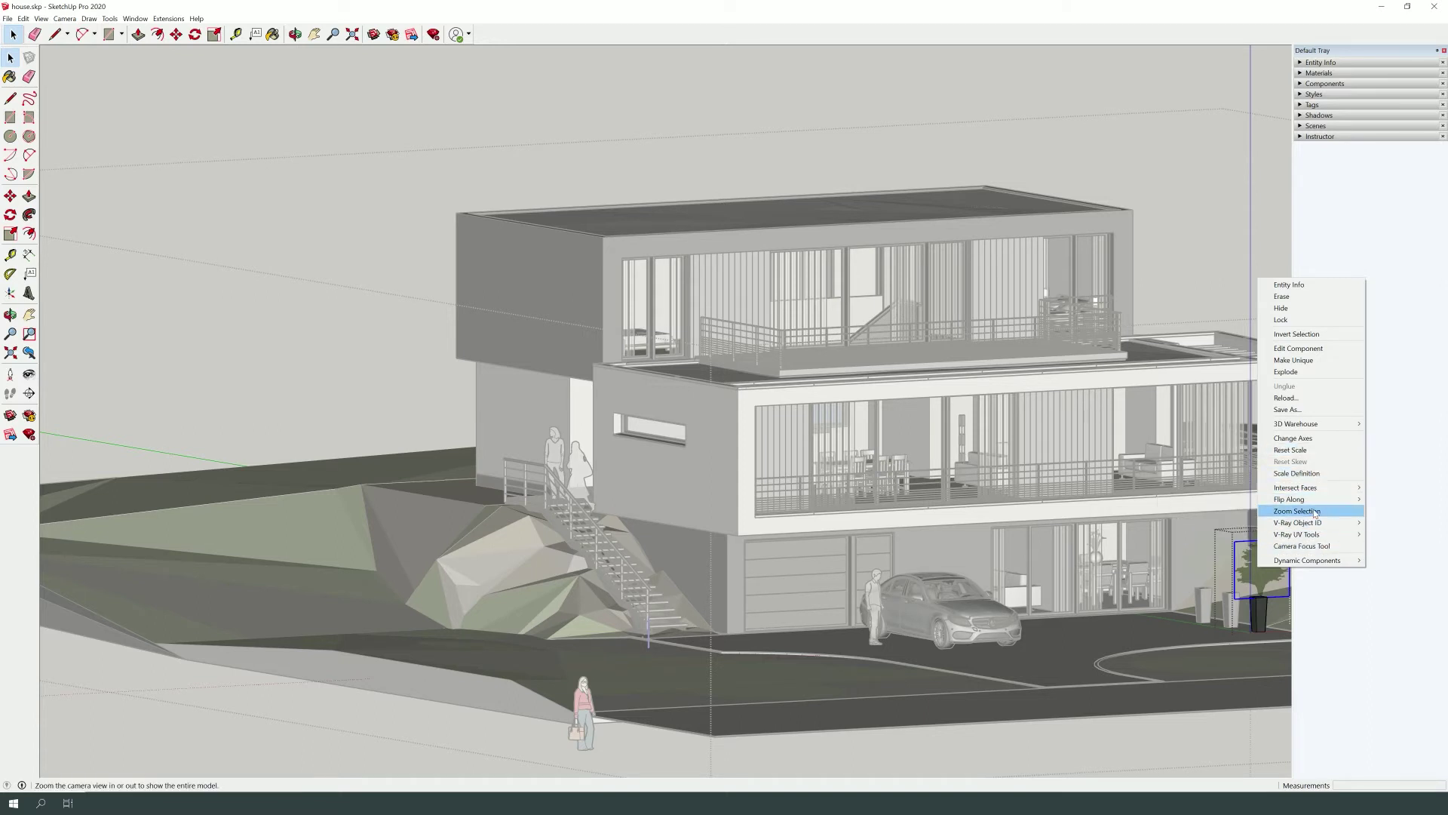
click(1317, 512)
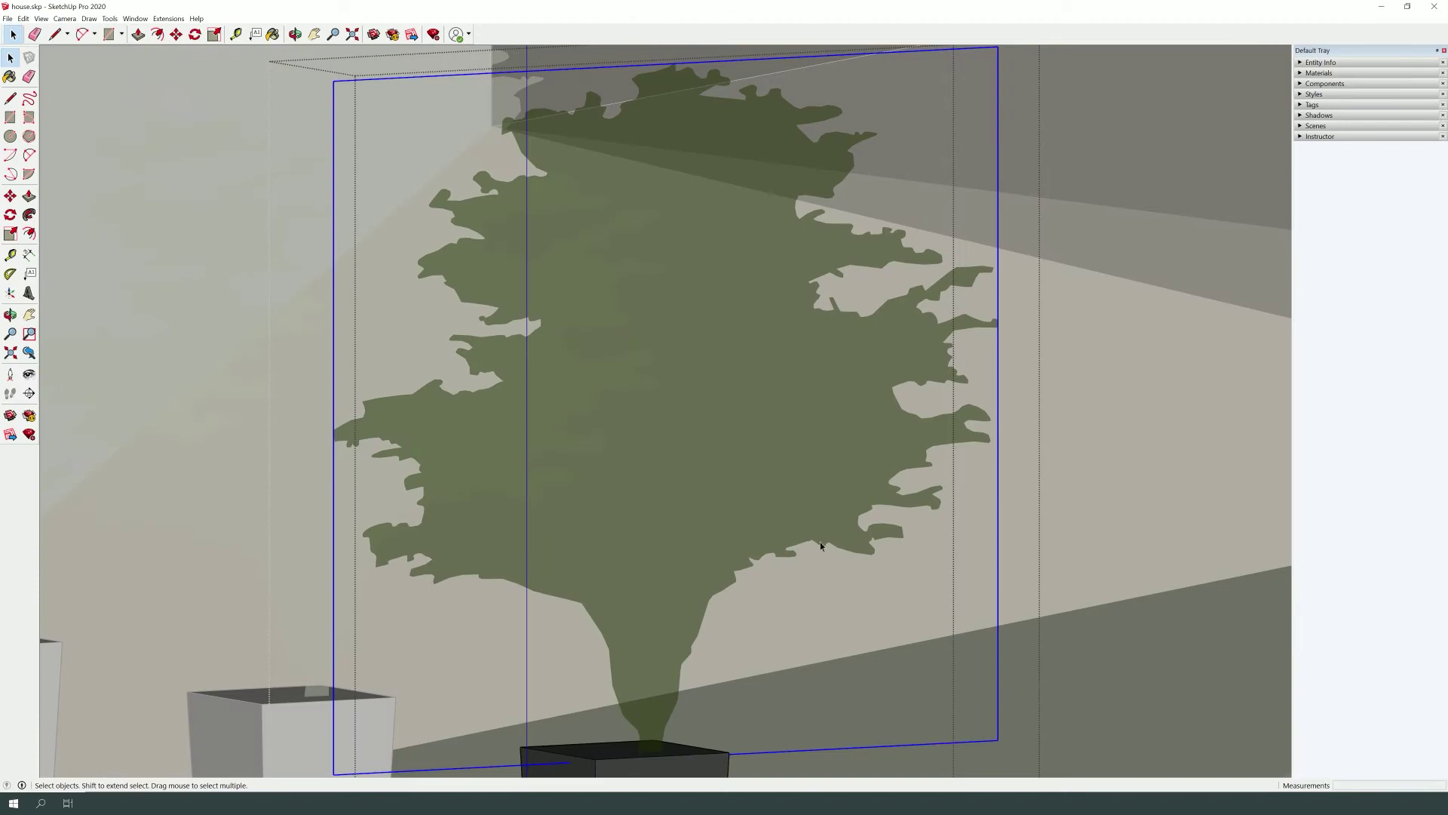
- Wheel-zoom out to the middle floor, carport, car and planters
scroll(890, 560, down, 3)
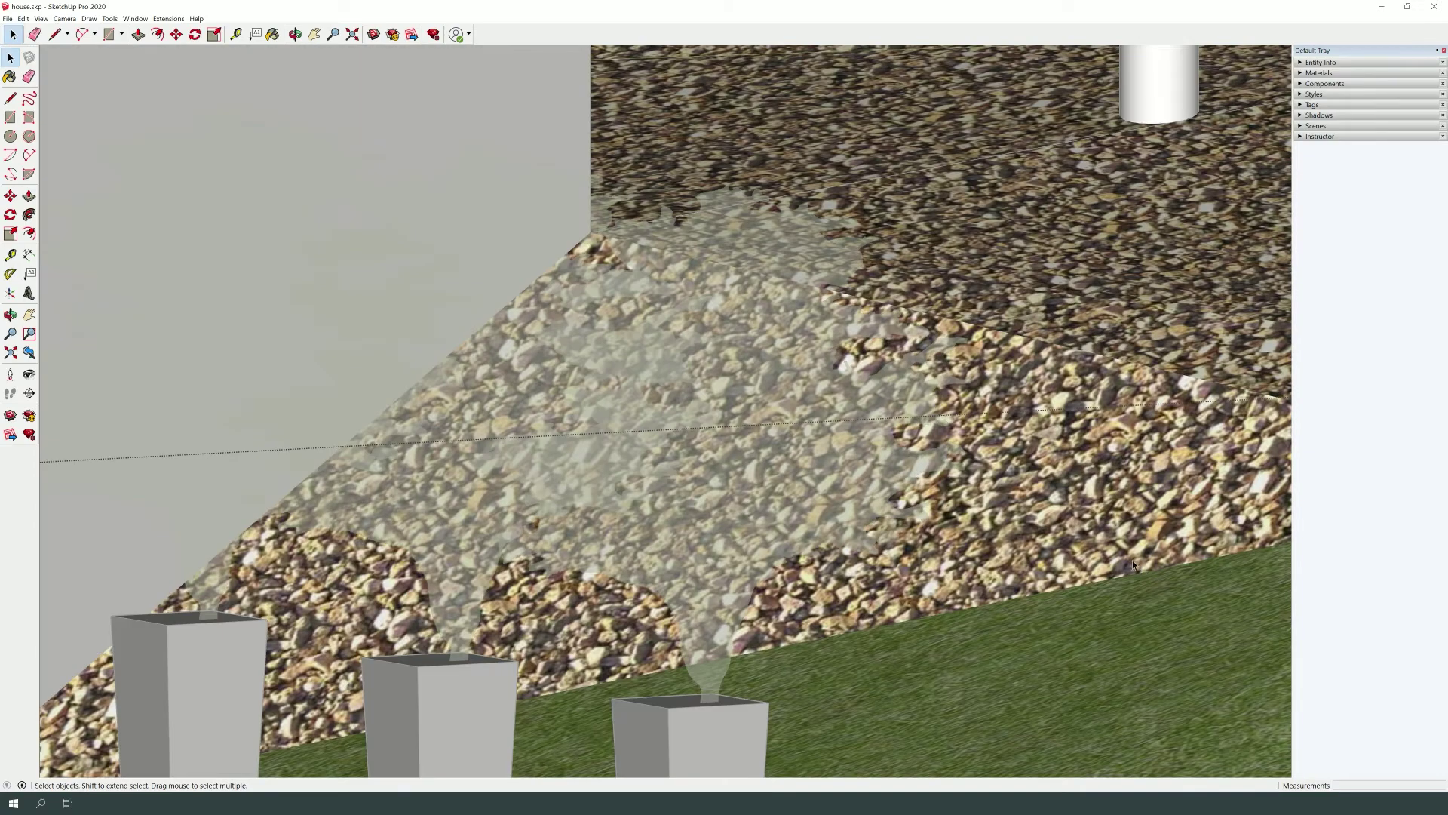
scroll(1135, 563, down, 2)
scroll(1071, 570, down, 3)
scroll(988, 581, down, 3)
scroll(829, 640, down, 2)
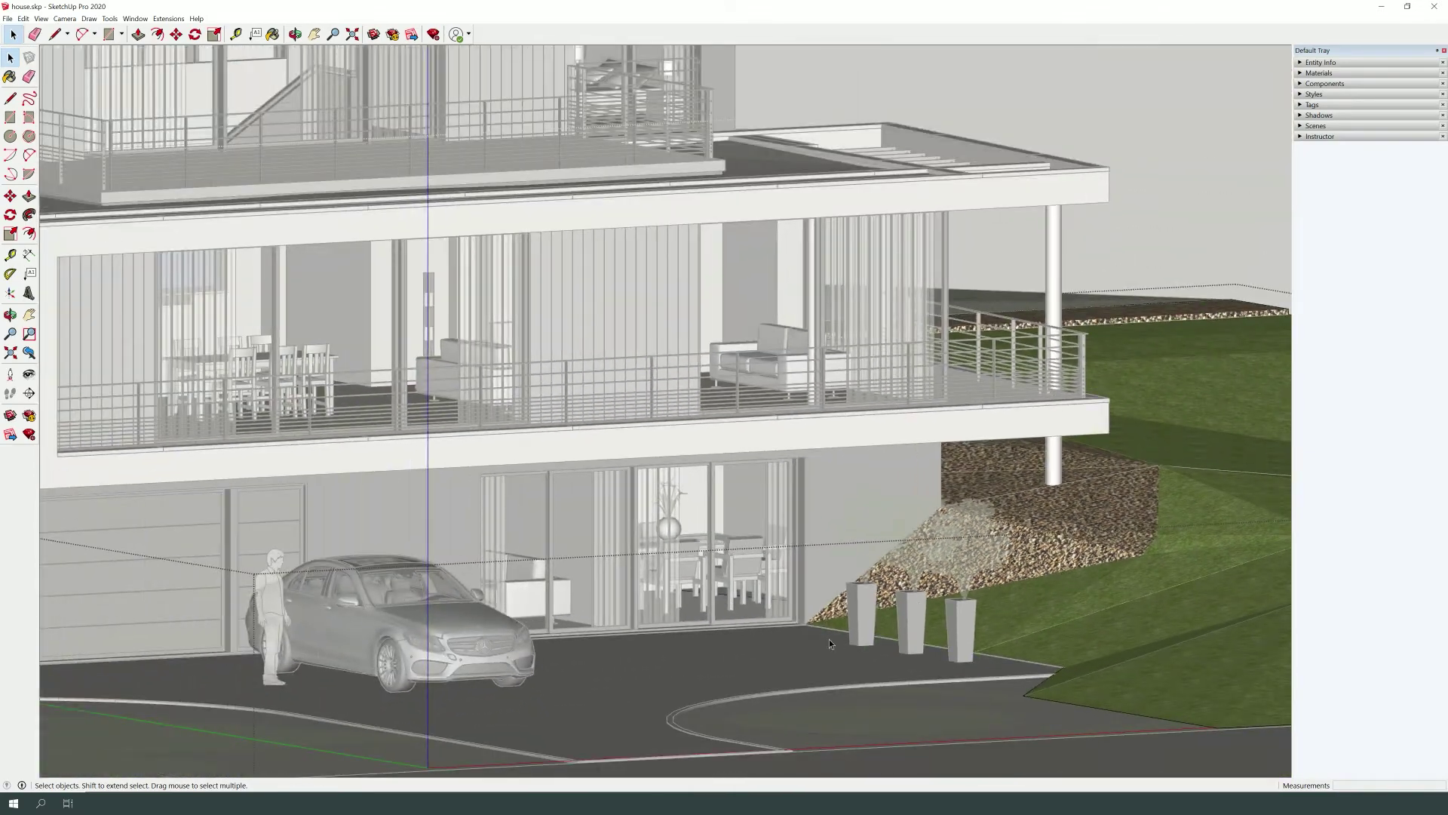
scroll(829, 640, down, 2)
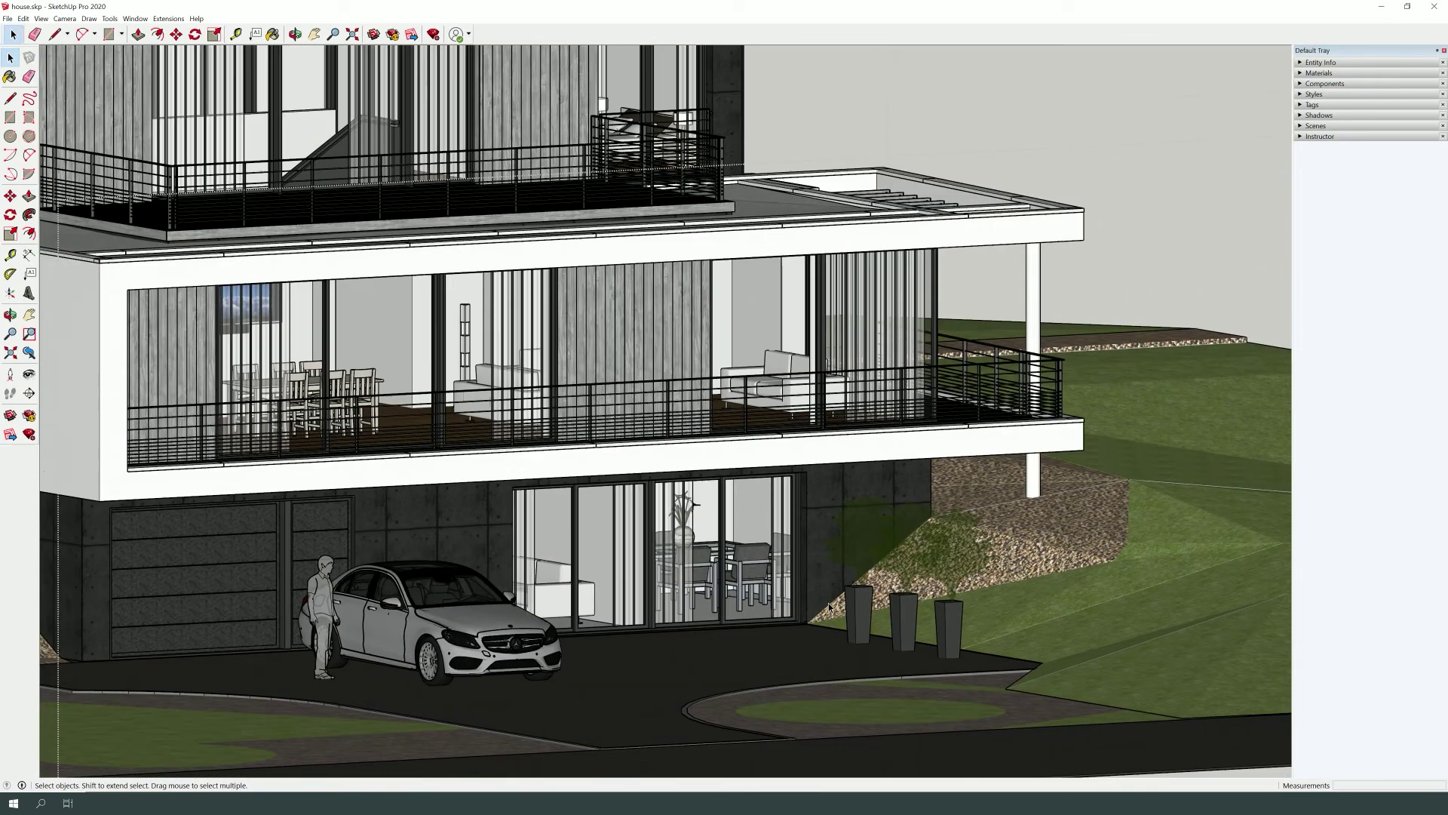
scroll(829, 606, down, 2)
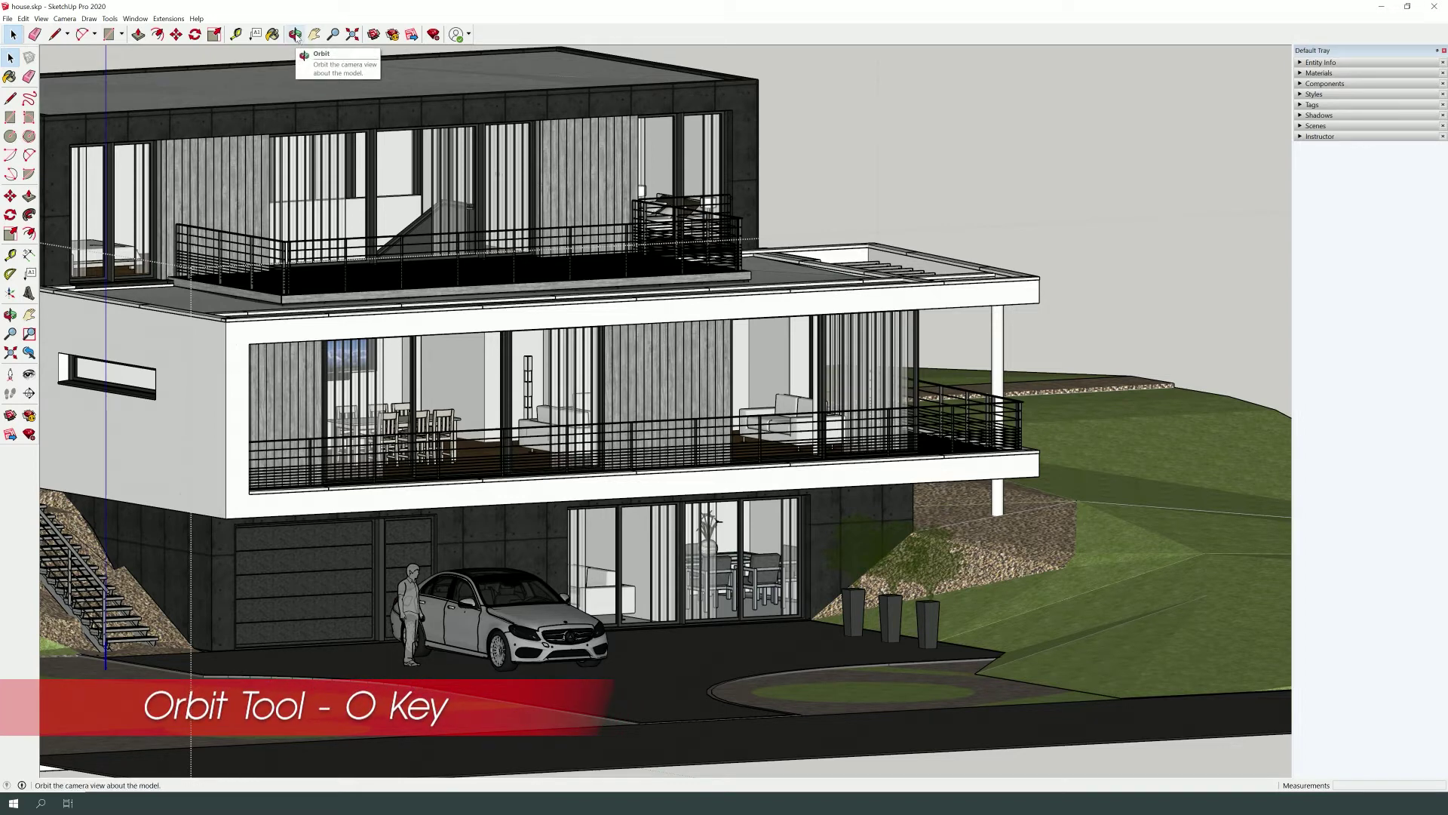
- Orbit the house to several new angles, revealing more of its left side
click(295, 34)
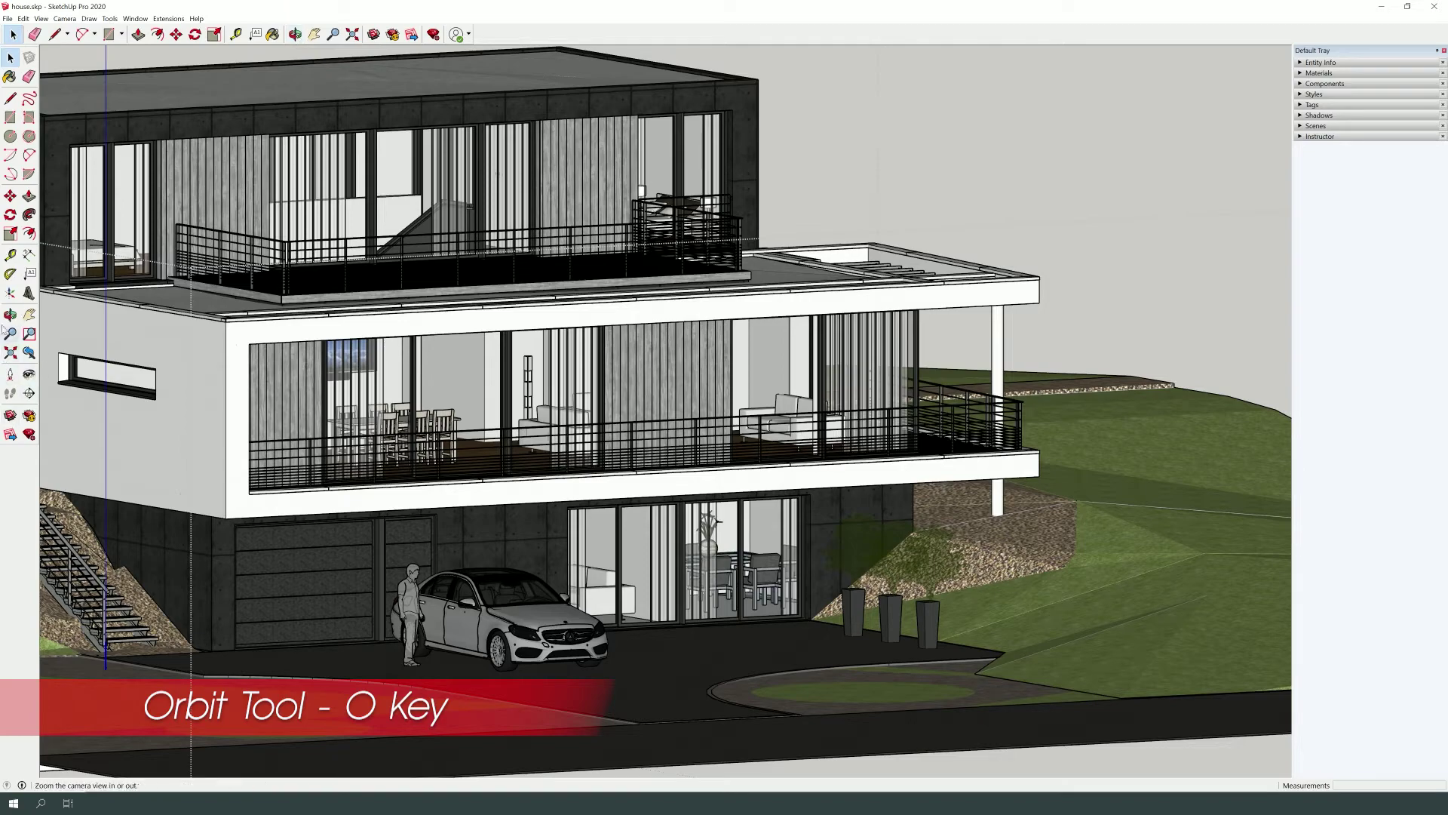
mouse_move(605, 598)
mouse_down()
mouse_move(575, 631)
mouse_move(538, 629)
mouse_move(825, 605)
mouse_move(1227, 600)
mouse_move(952, 617)
mouse_move(1003, 617)
mouse_up()
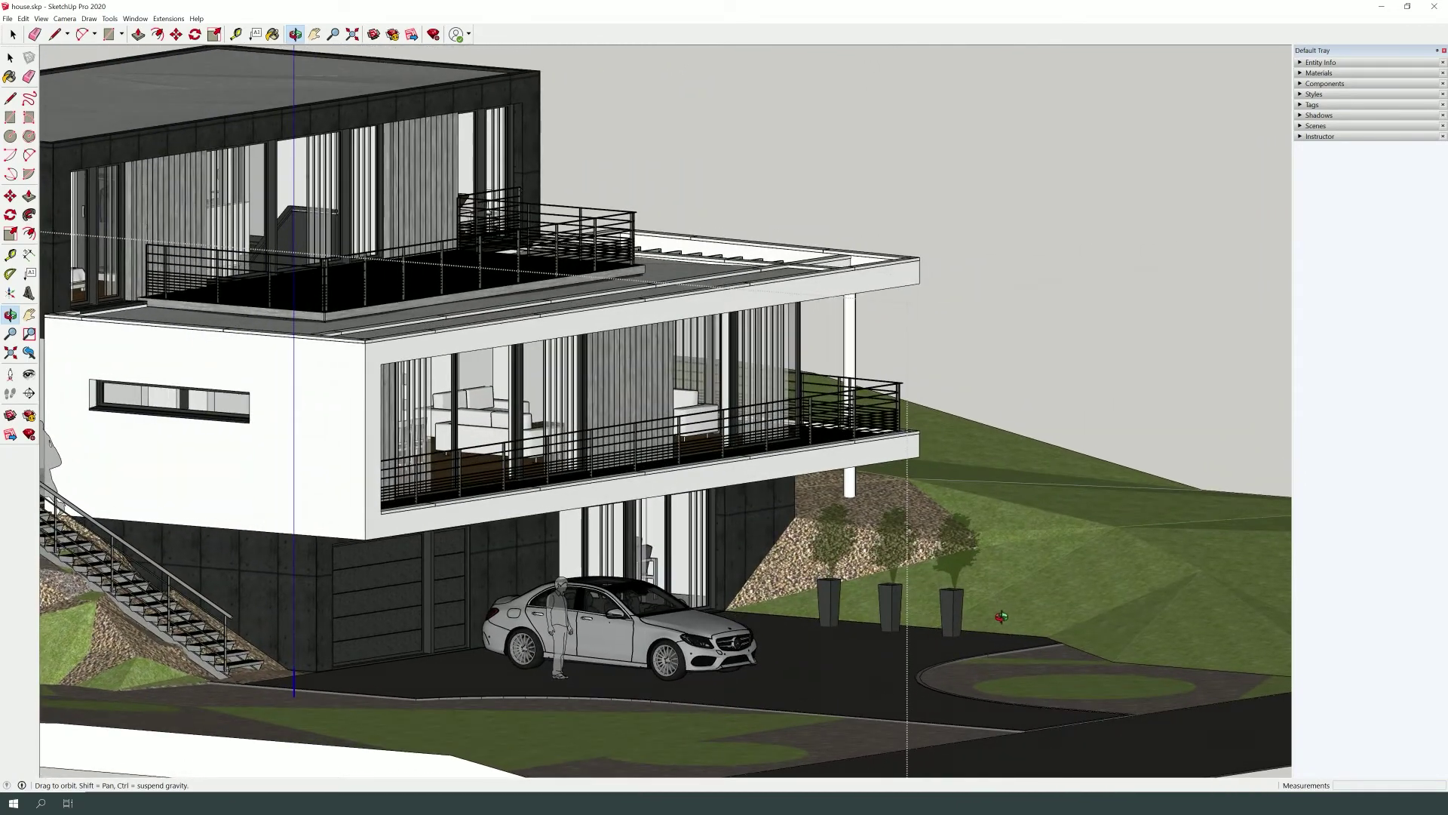
scroll(988, 607, up, 1)
click(10, 59)
click(9, 59)
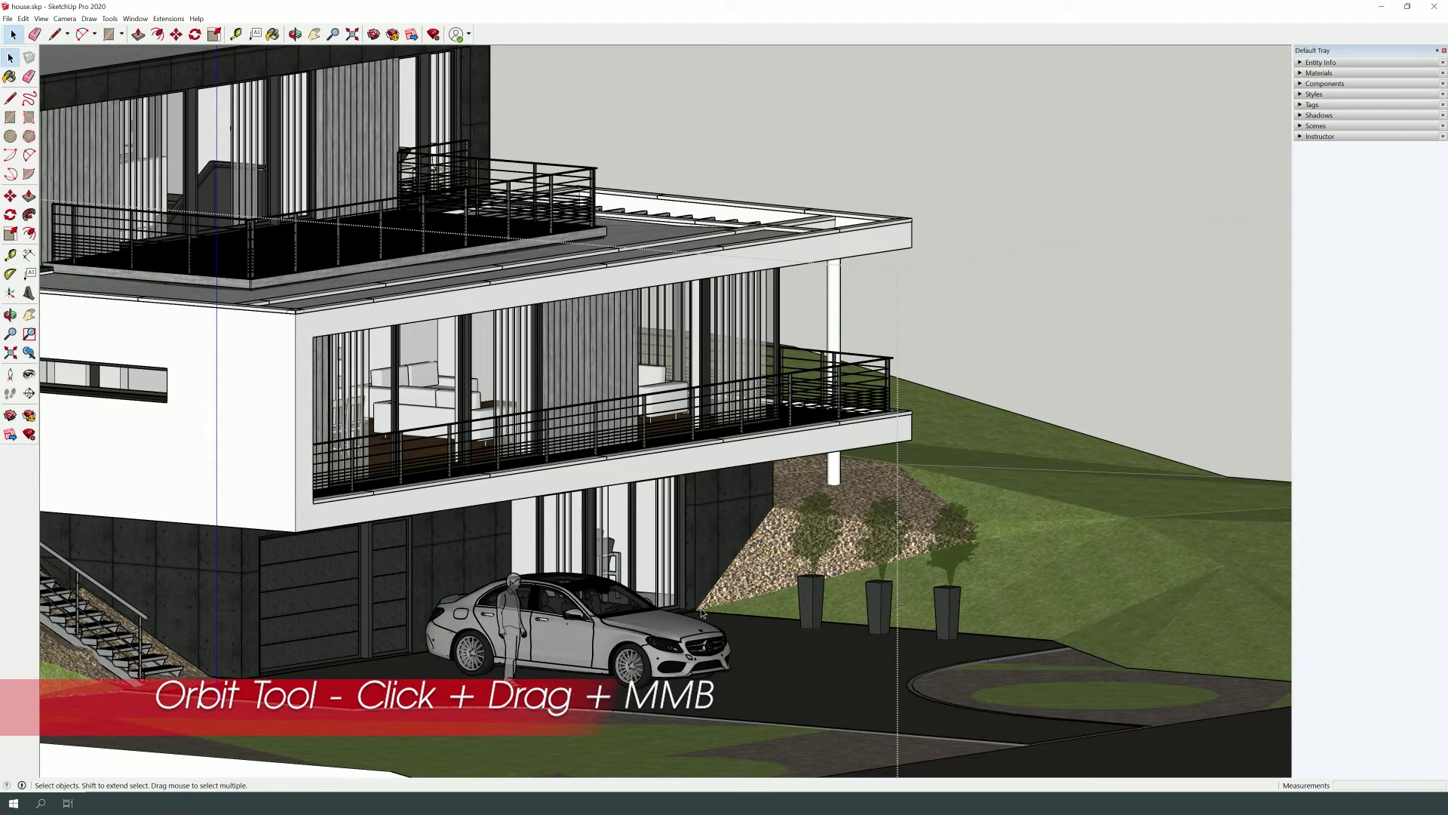
key(o)
mouse_move(749, 639)
mouse_down()
mouse_move(693, 637)
mouse_move(734, 654)
mouse_up()
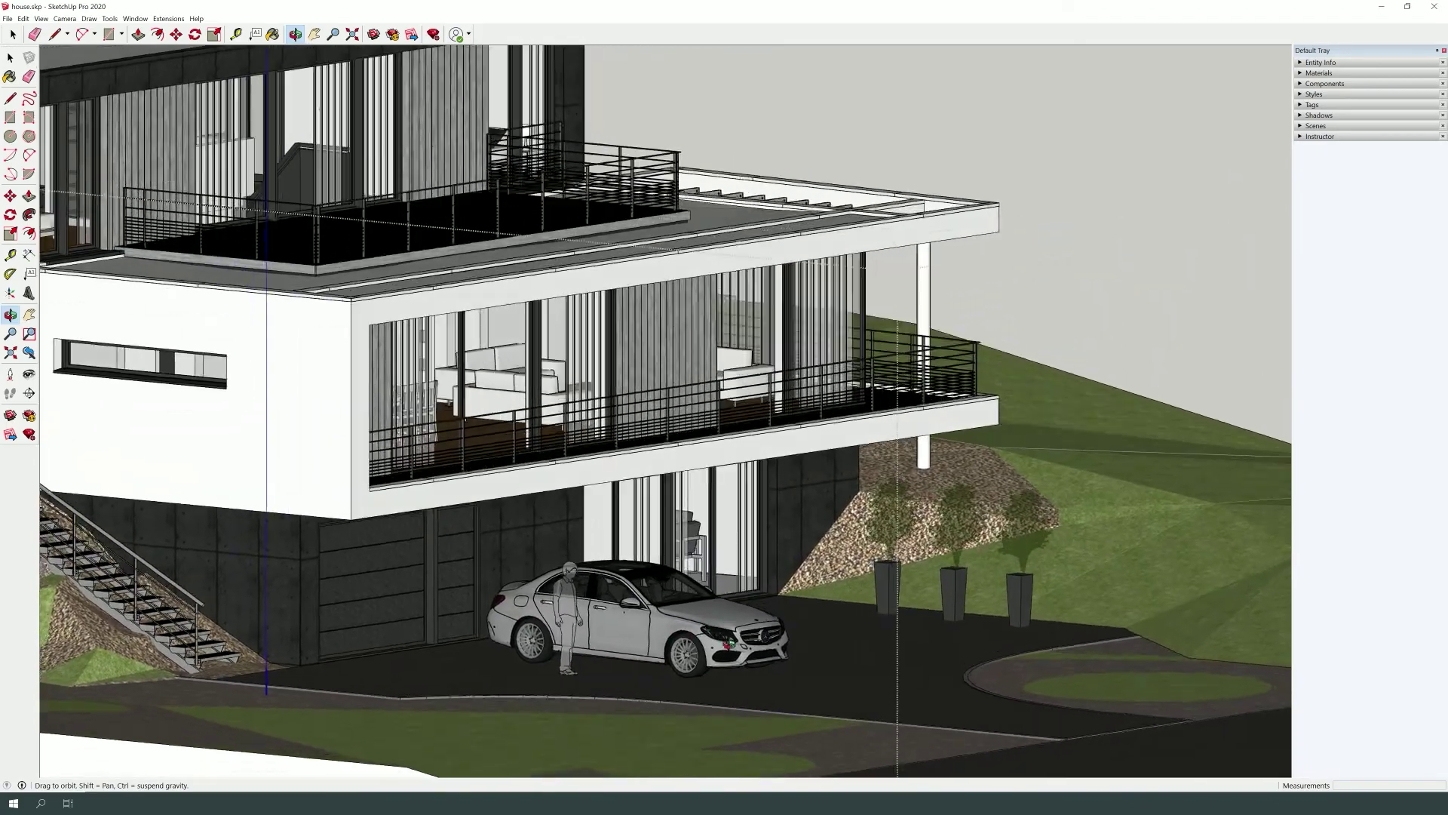
key(space)
key(o)
mouse_move(733, 653)
mouse_down()
mouse_move(738, 628)
mouse_move(752, 644)
mouse_up()
key(space)
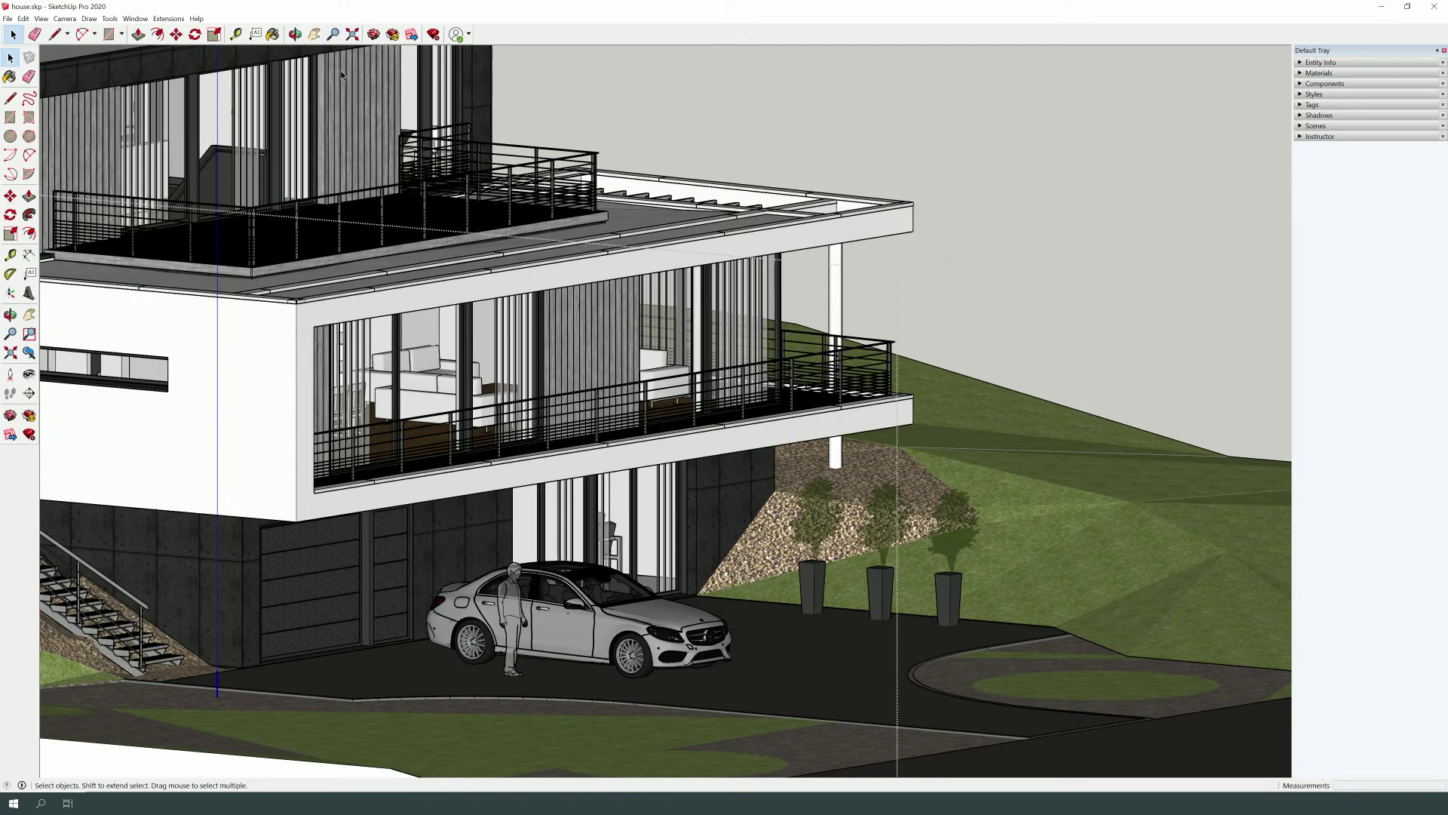
- Zoom out to show more house and stairs, then back in on the front
click(336, 39)
mouse_move(553, 348)
mouse_down()
mouse_move(775, 558)
mouse_move(717, 494)
mouse_up()
mouse_move(716, 494)
middle_down()
mouse_move(691, 479)
mouse_move(679, 513)
middle_up()
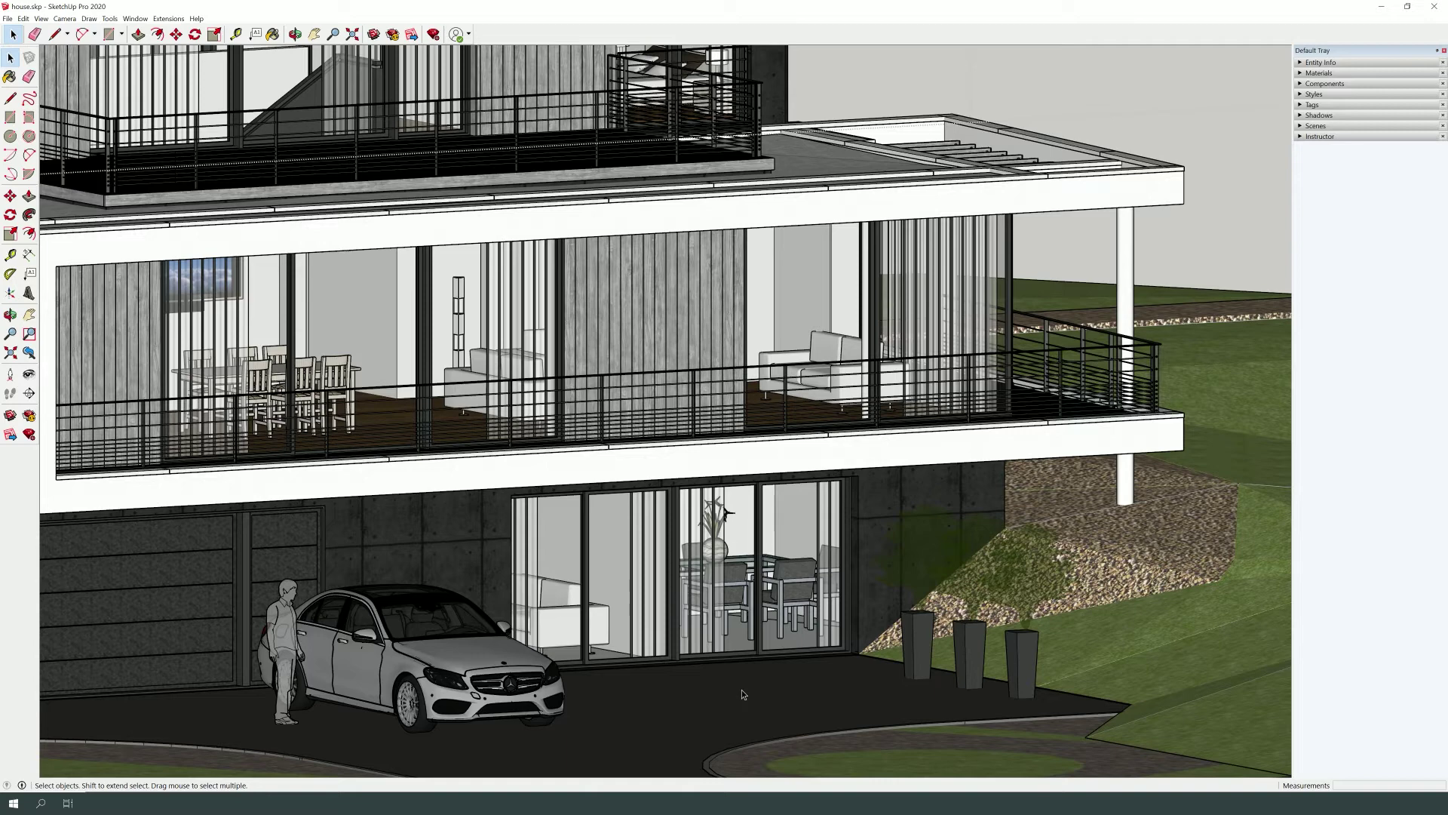
- Pan across the house front, ending with the house, stairs, driveway and terrain in view
click(314, 34)
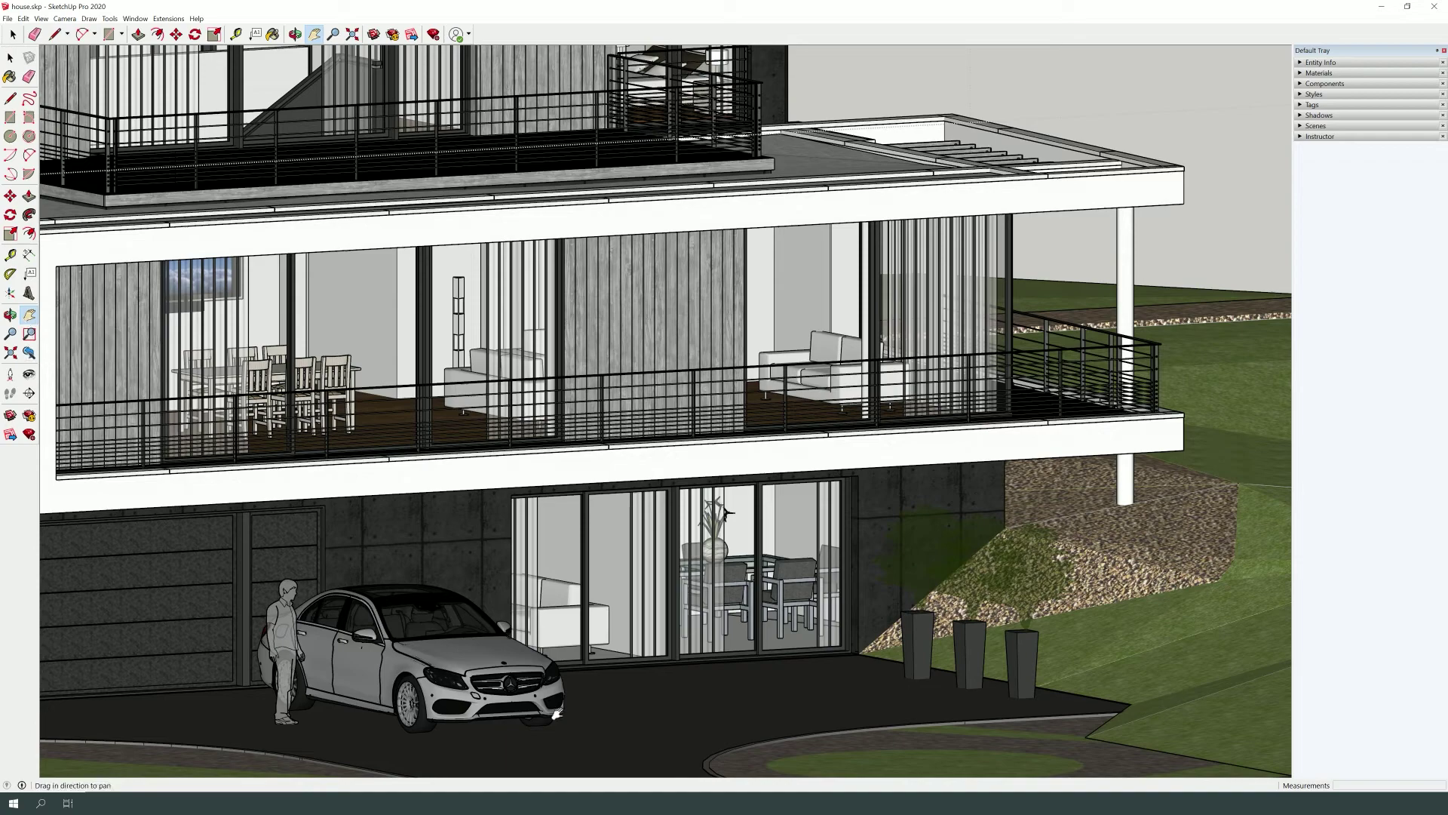
drag(557, 713, 781, 634)
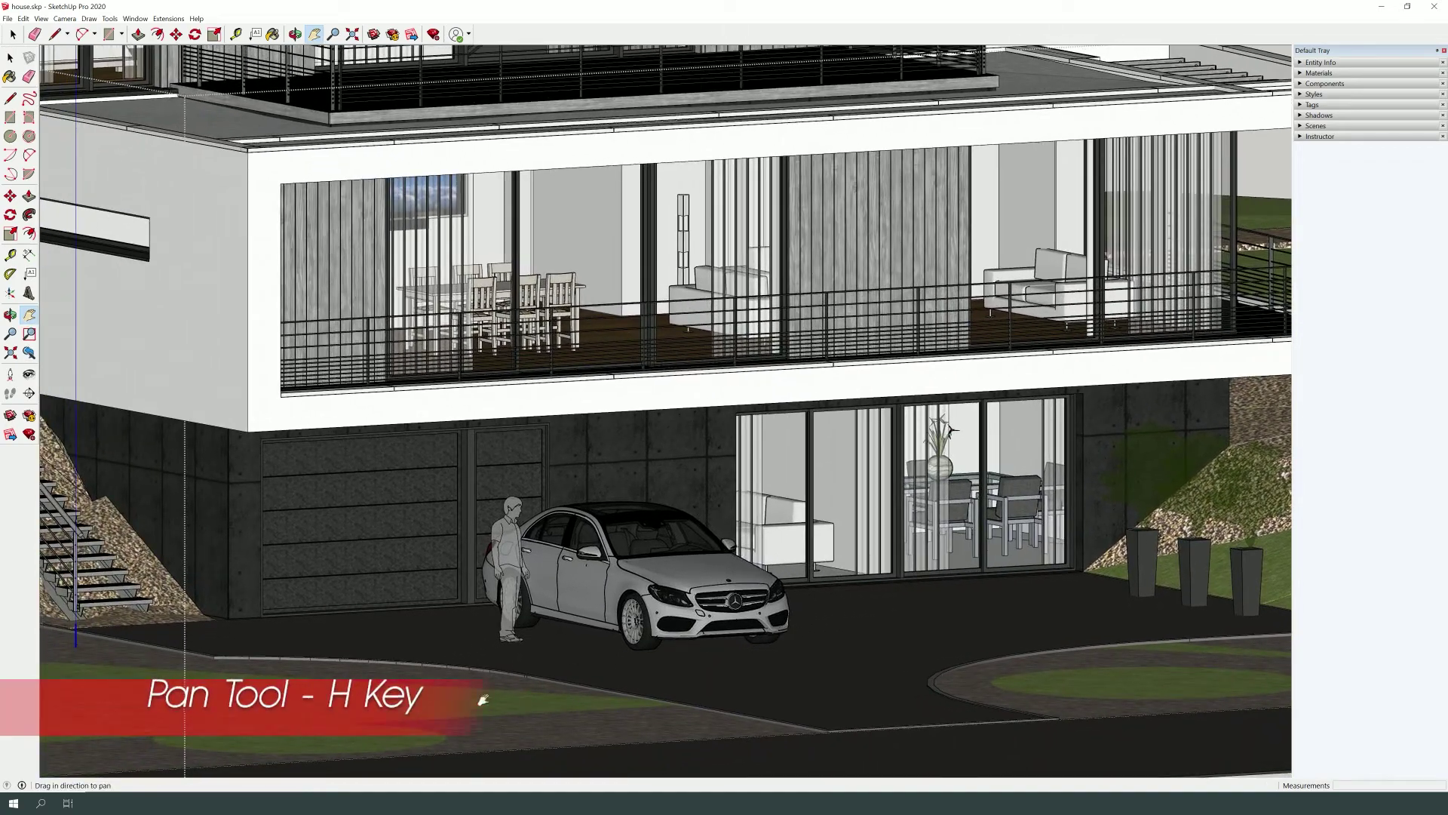
mouse_move(483, 700)
mouse_down()
mouse_move(701, 698)
mouse_move(373, 733)
mouse_up()
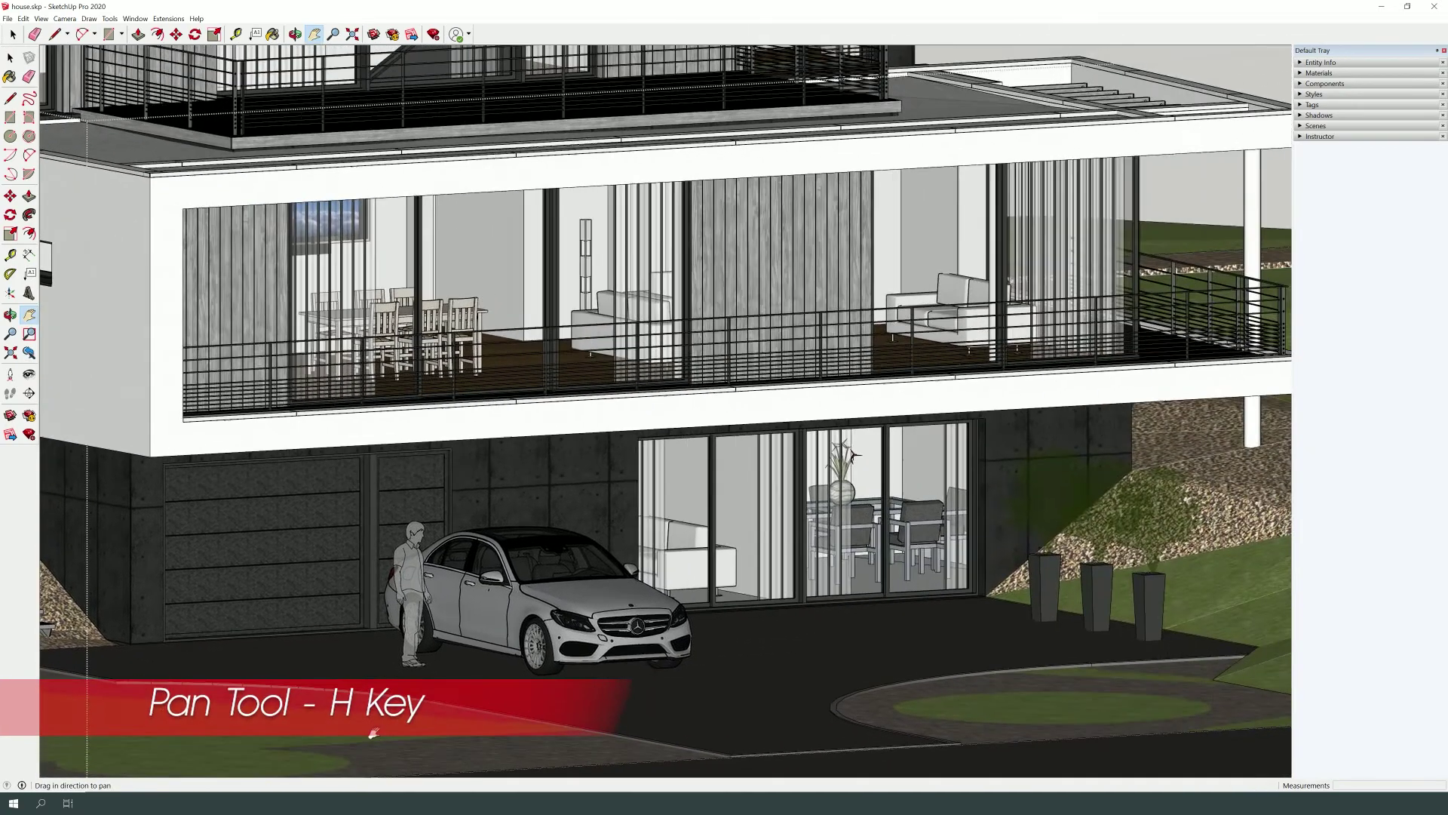
mouse_move(888, 695)
mouse_down()
mouse_move(827, 677)
mouse_move(868, 650)
mouse_up()
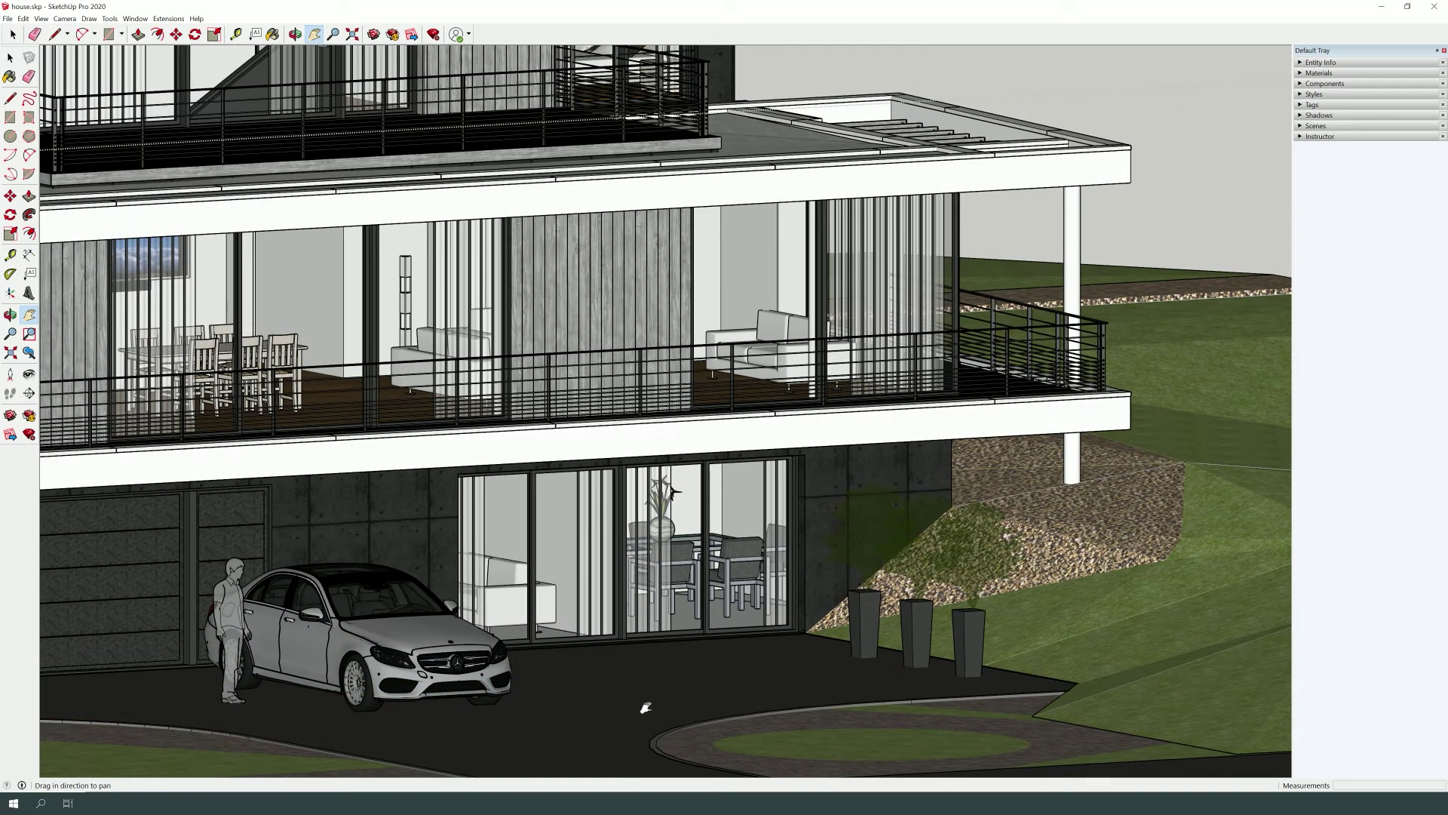
drag(638, 721, 635, 713)
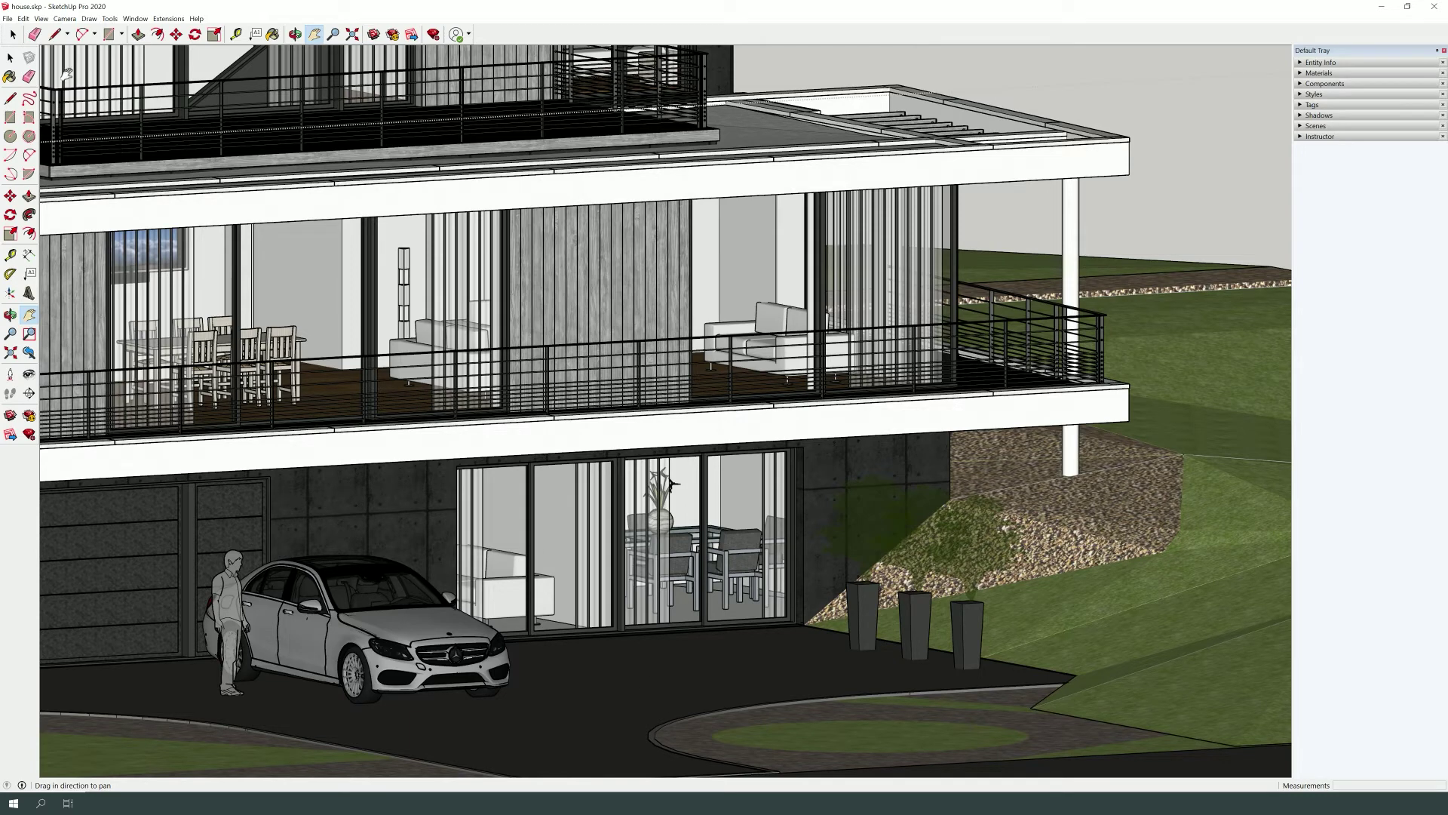
click(10, 57)
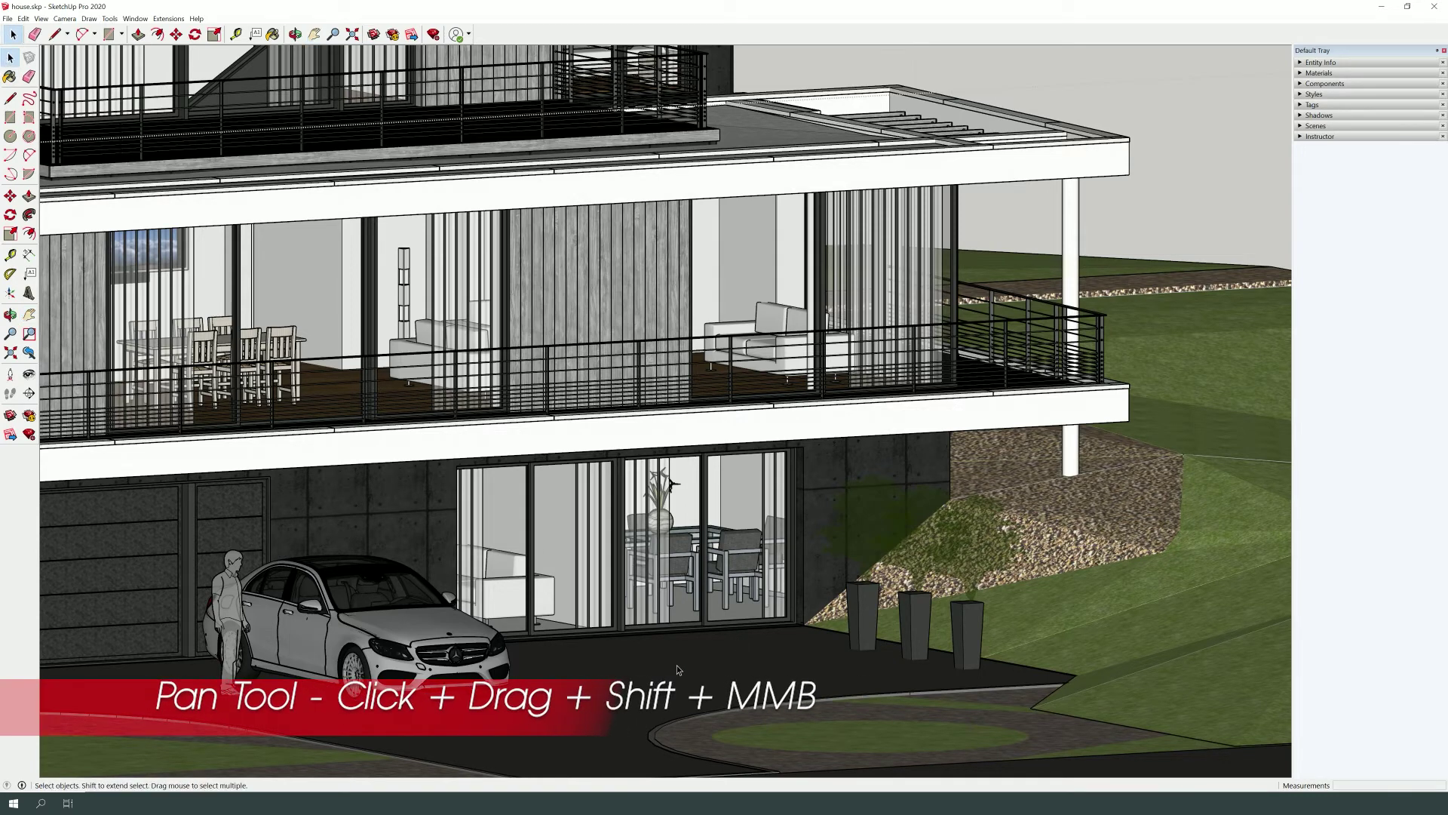
middle_drag(663, 665, 669, 661)
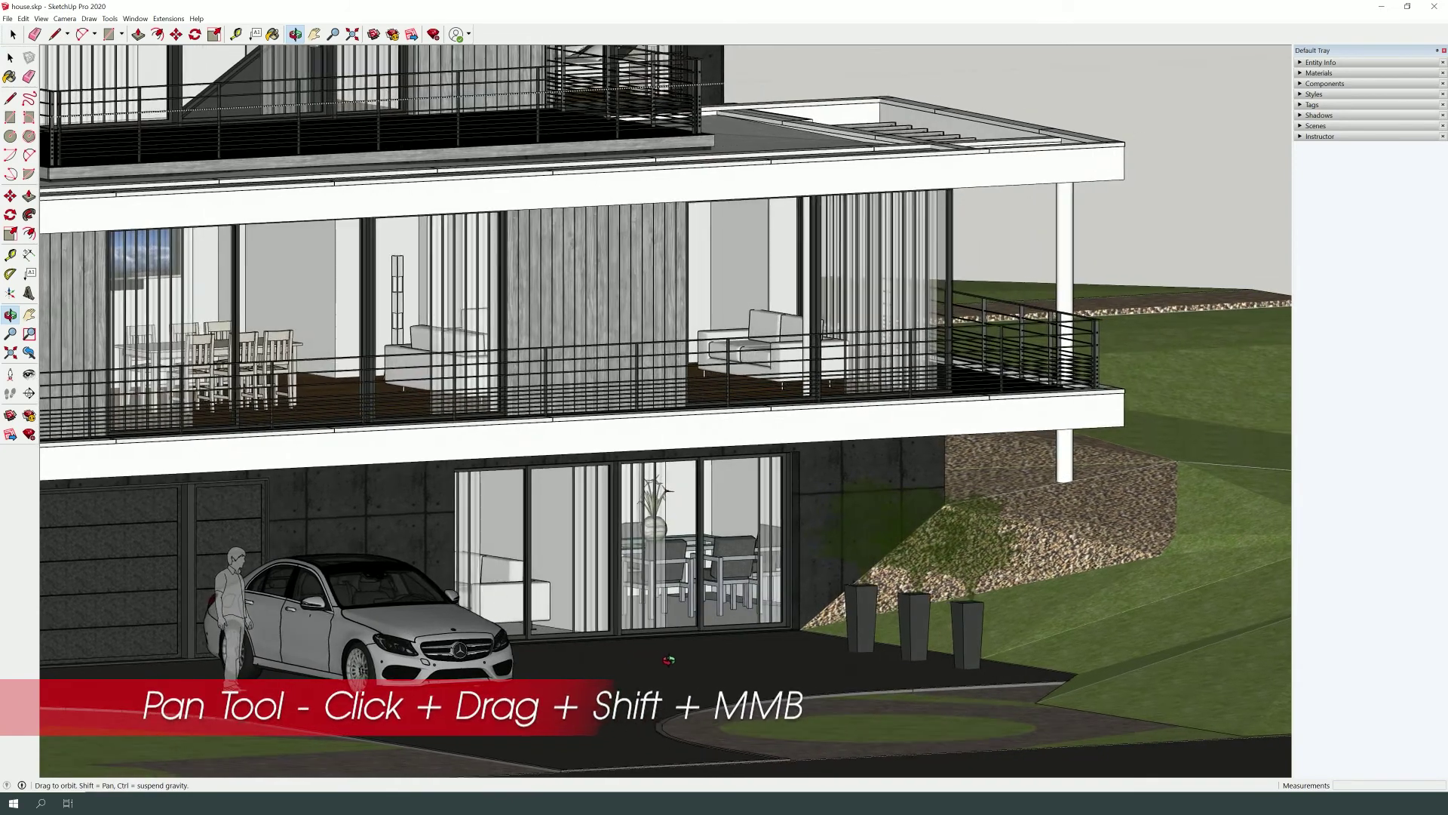
shift+middle_drag(669, 660, 670, 658)
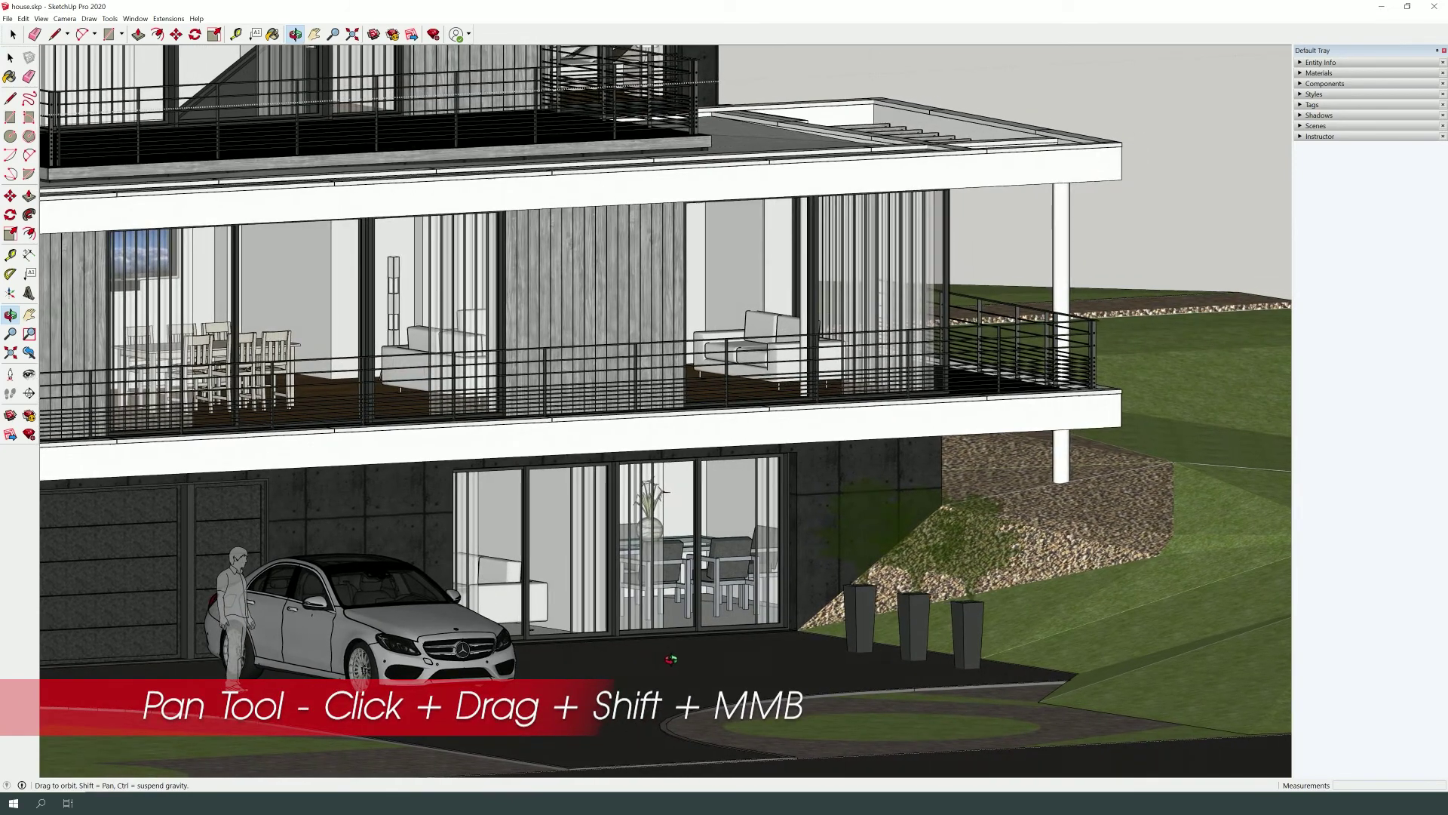
mouse_move(671, 659)
shift+middle_down()
mouse_move(527, 707)
mouse_move(430, 679)
mouse_move(609, 688)
mouse_move(590, 705)
shift+middle_up()
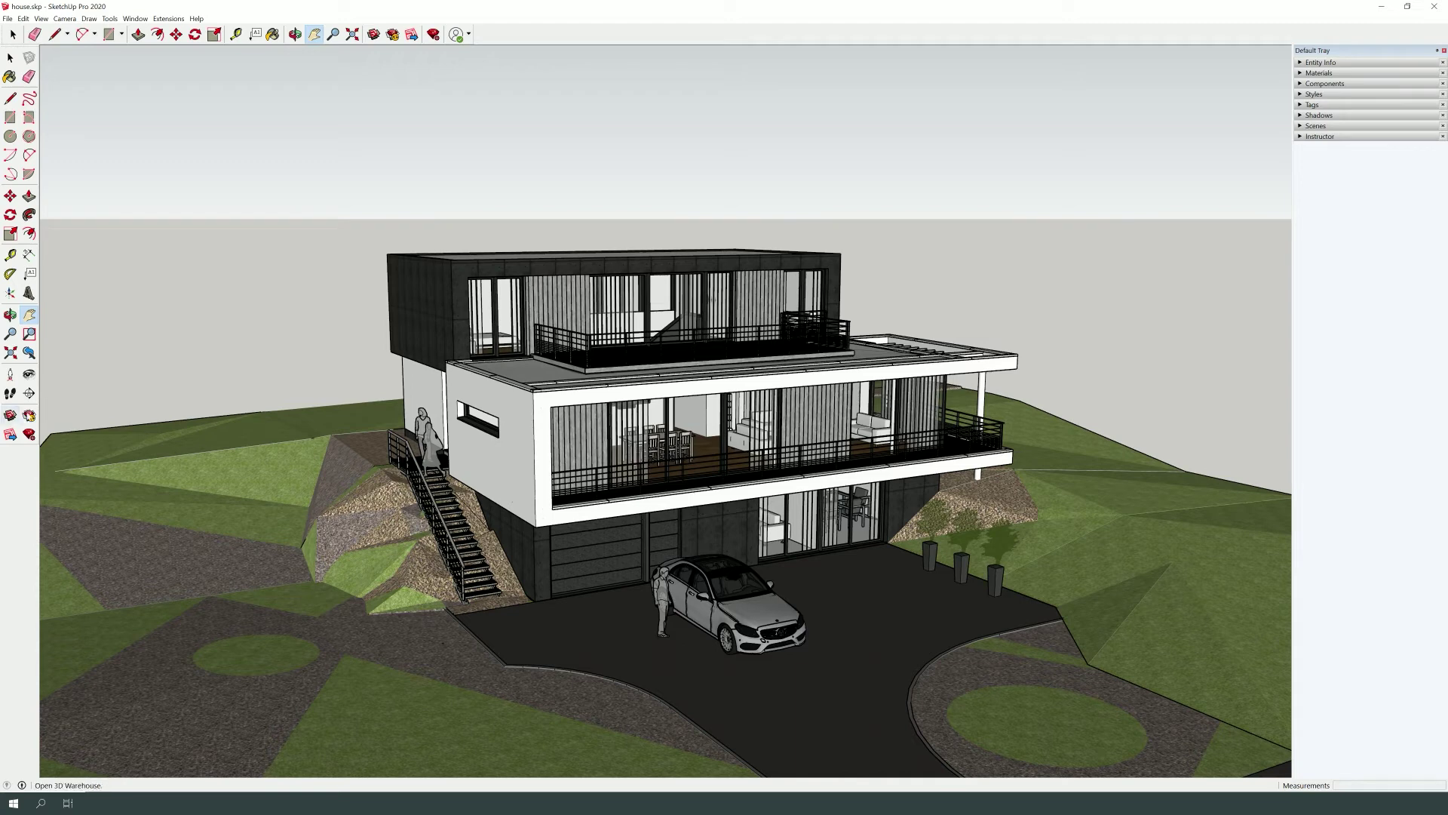
- Drop the camera at eye level in front of the house, then zoom out
click(12, 375)
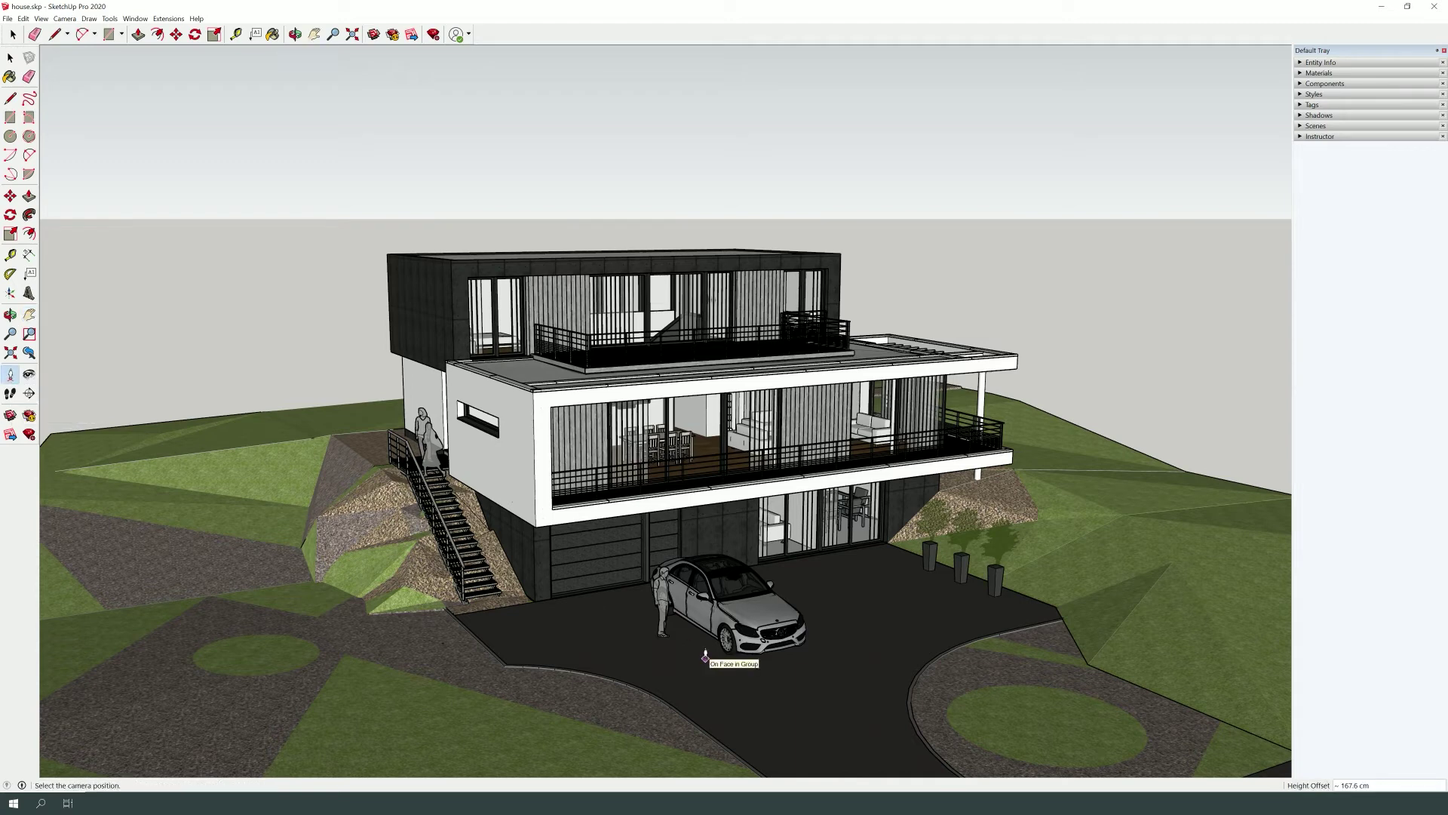
click(68, 21)
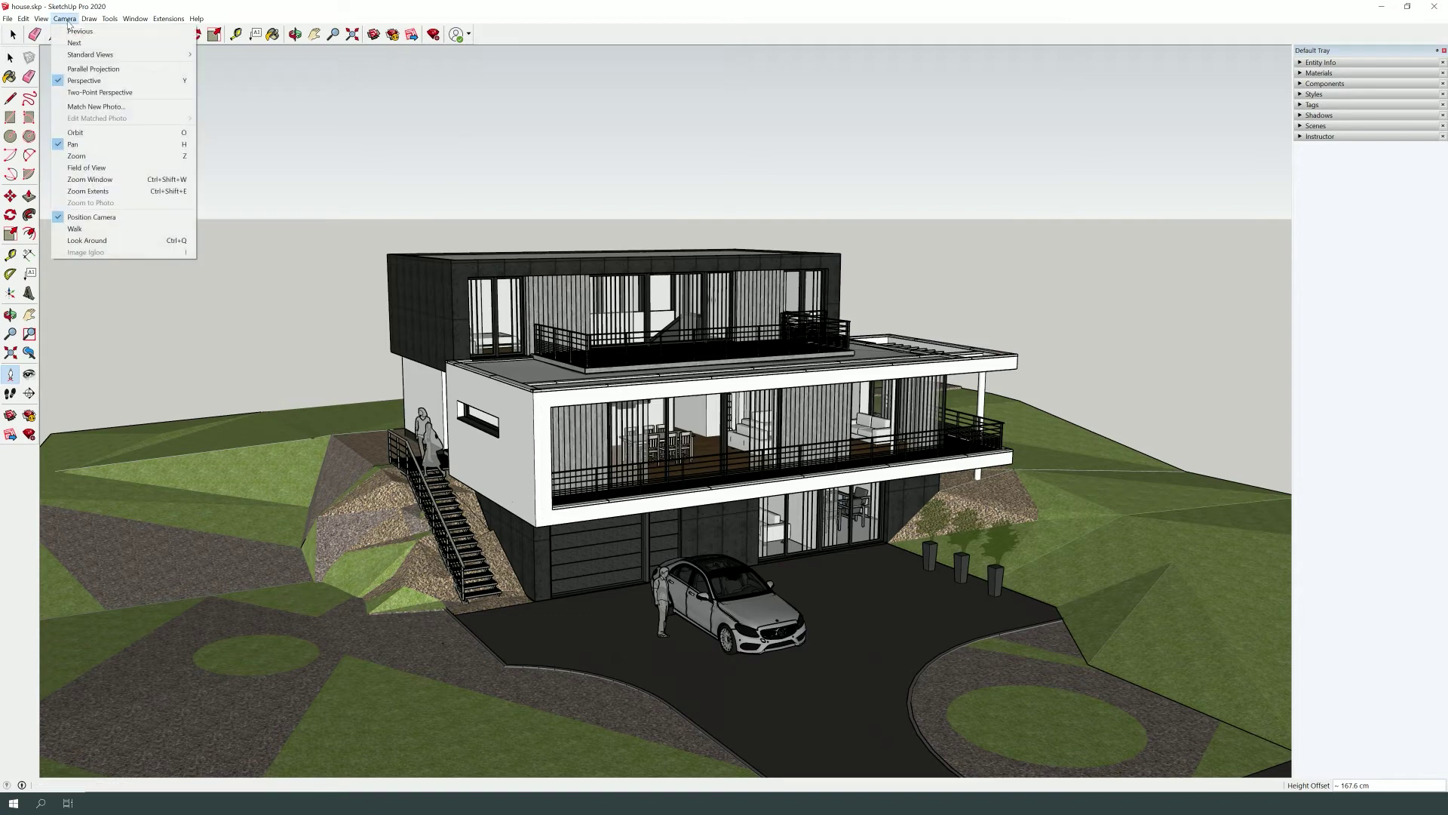
click(110, 218)
click(813, 711)
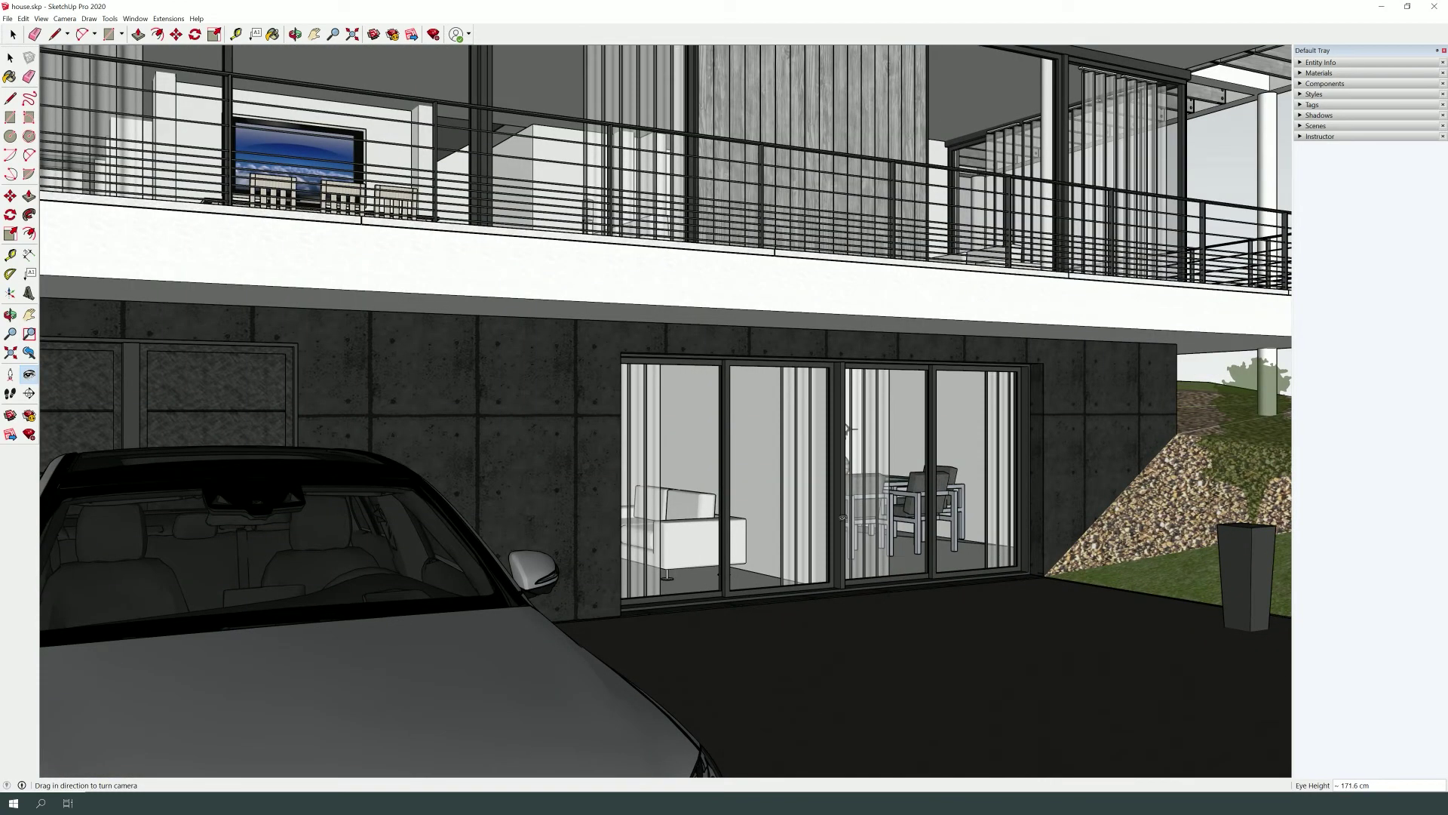
scroll(846, 429, down, 10)
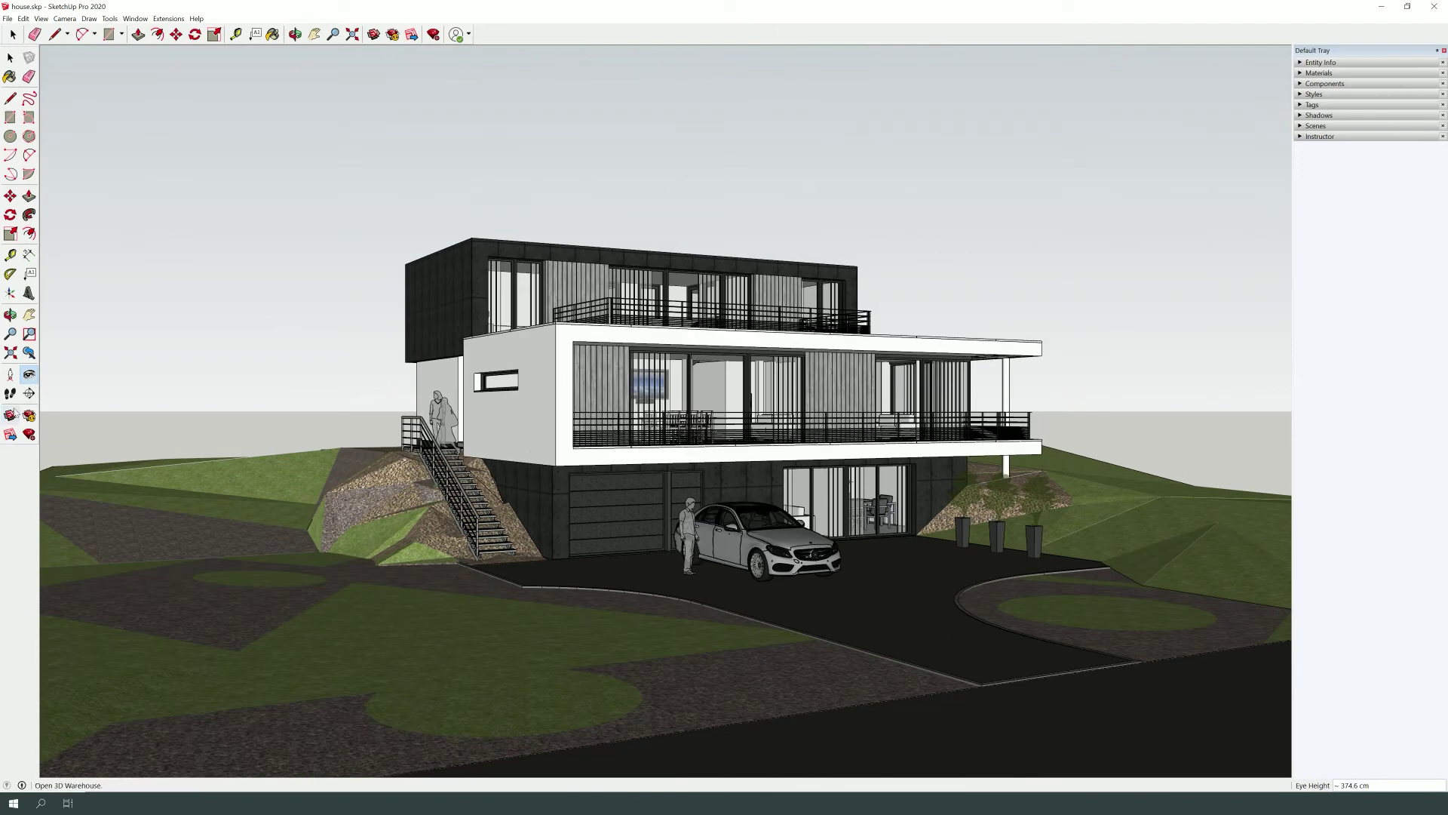
- Place the camera at 170.6 cm eye level beside the car, then zoom out to the whole house
click(10, 373)
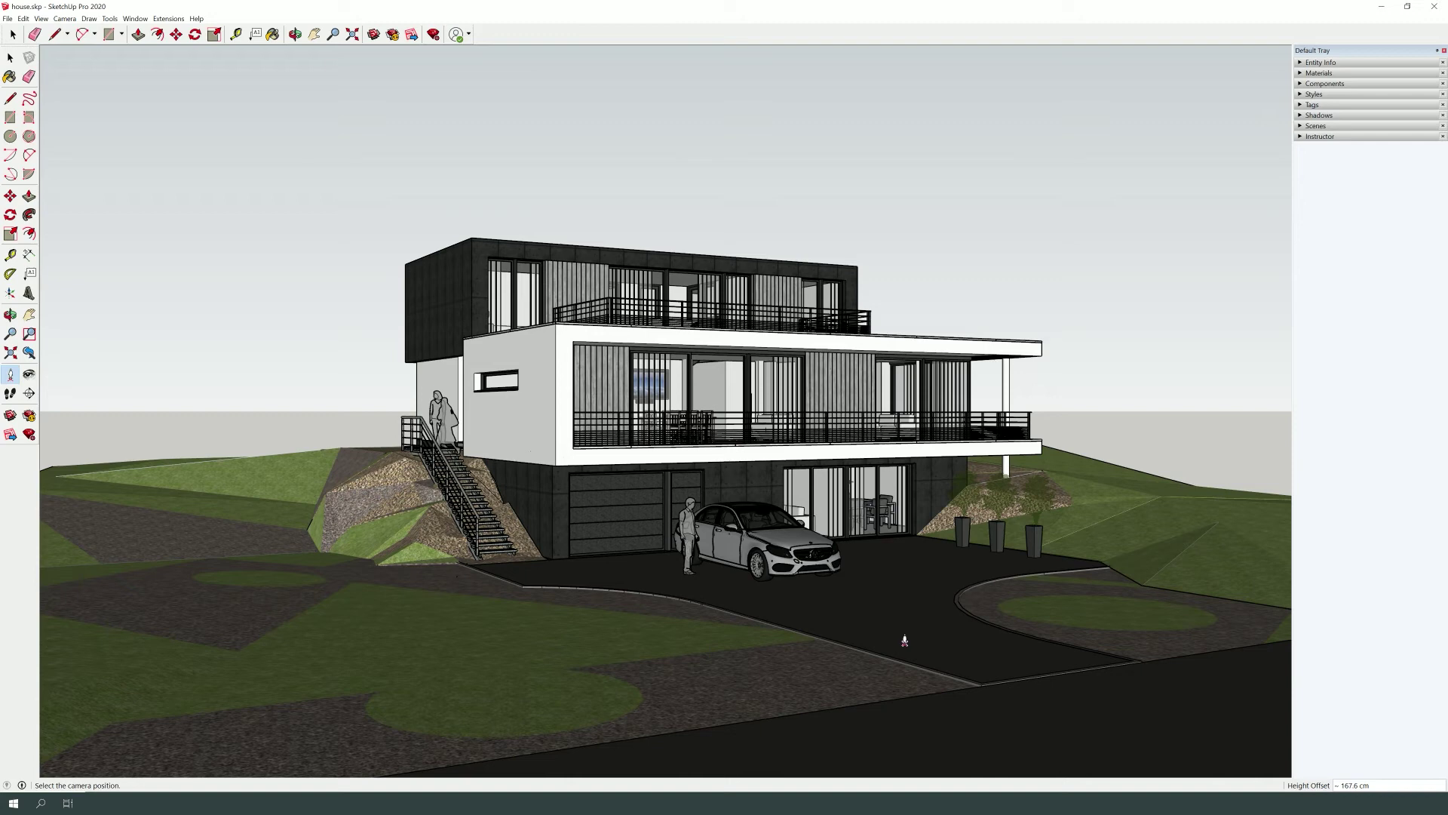
text(4m)
click(905, 640)
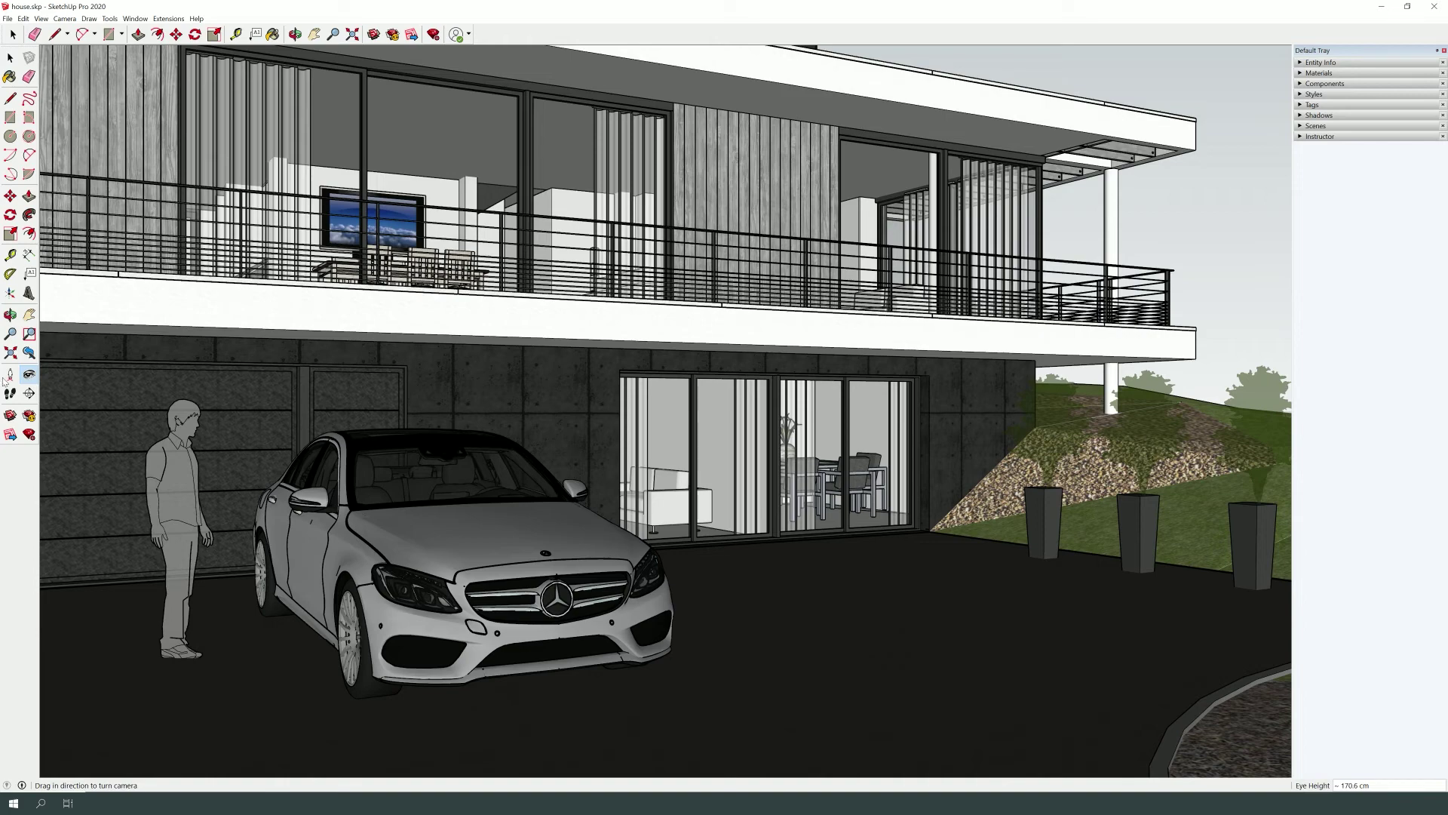
scroll(934, 576, down, 4)
scroll(933, 576, down, 3)
scroll(934, 575, down, 2)
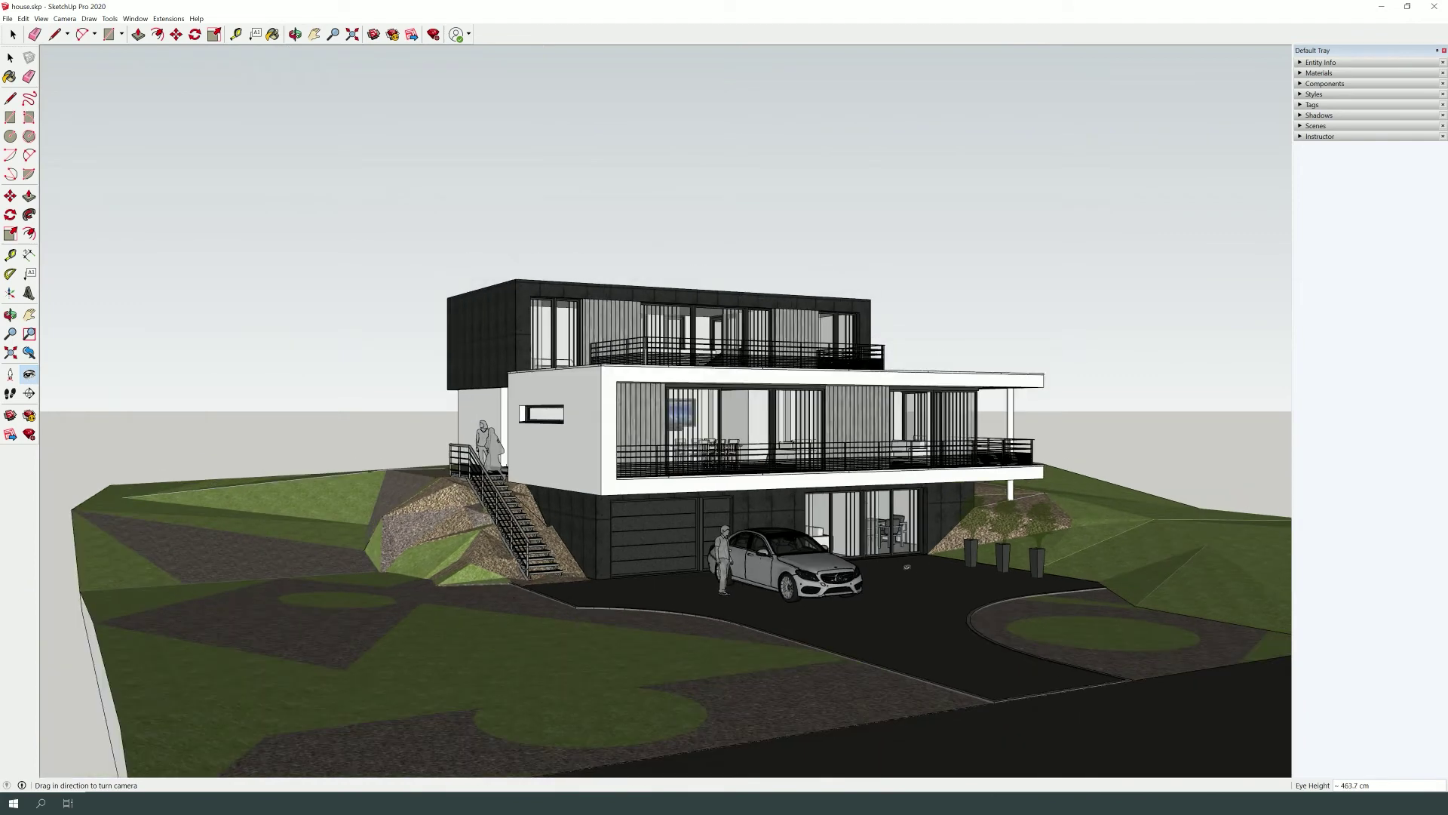
click(10, 373)
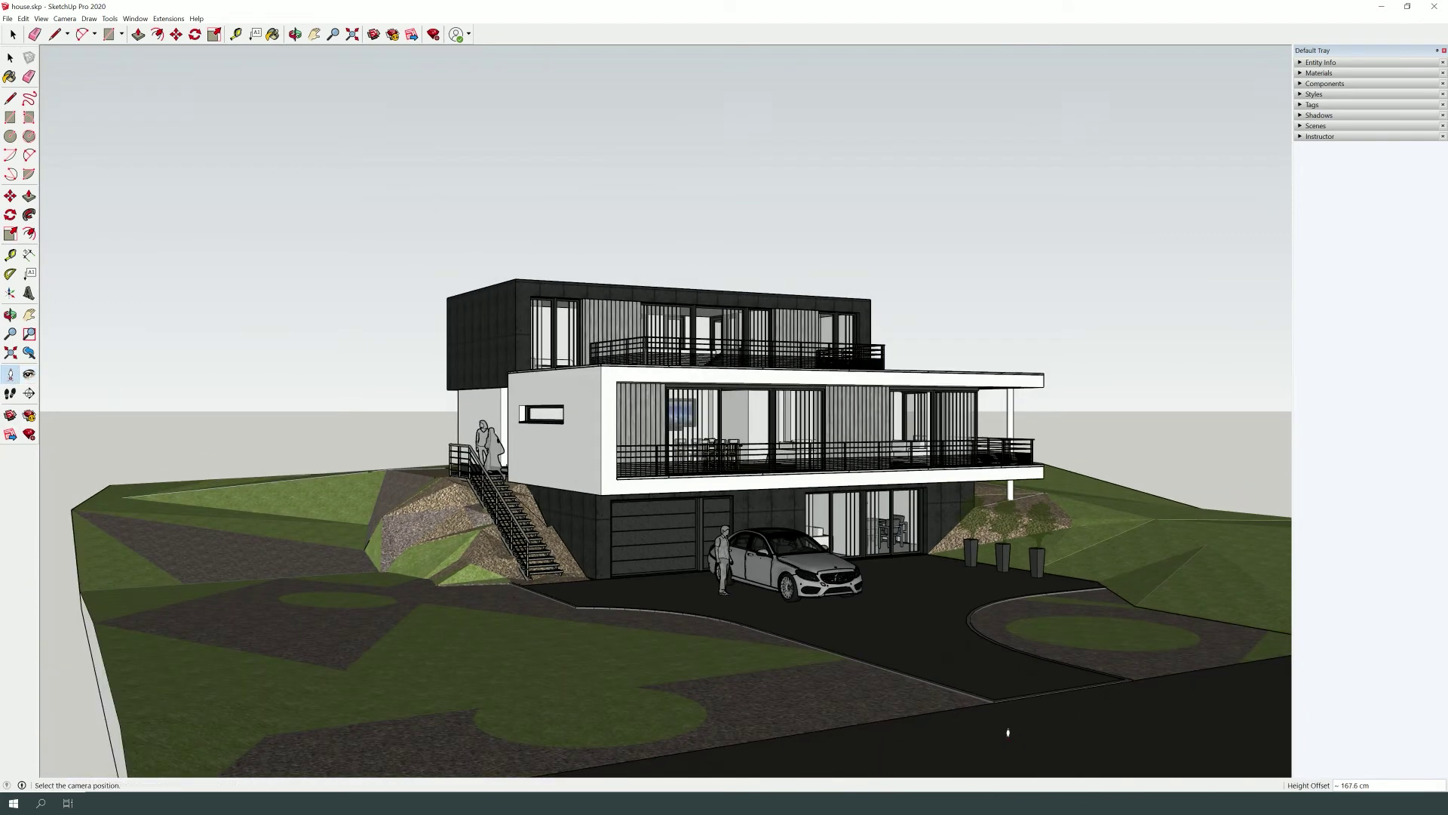
- Stand the camera on the driveway aimed at the car, then pan to frame the car, garage and planters
drag(950, 663, 940, 617)
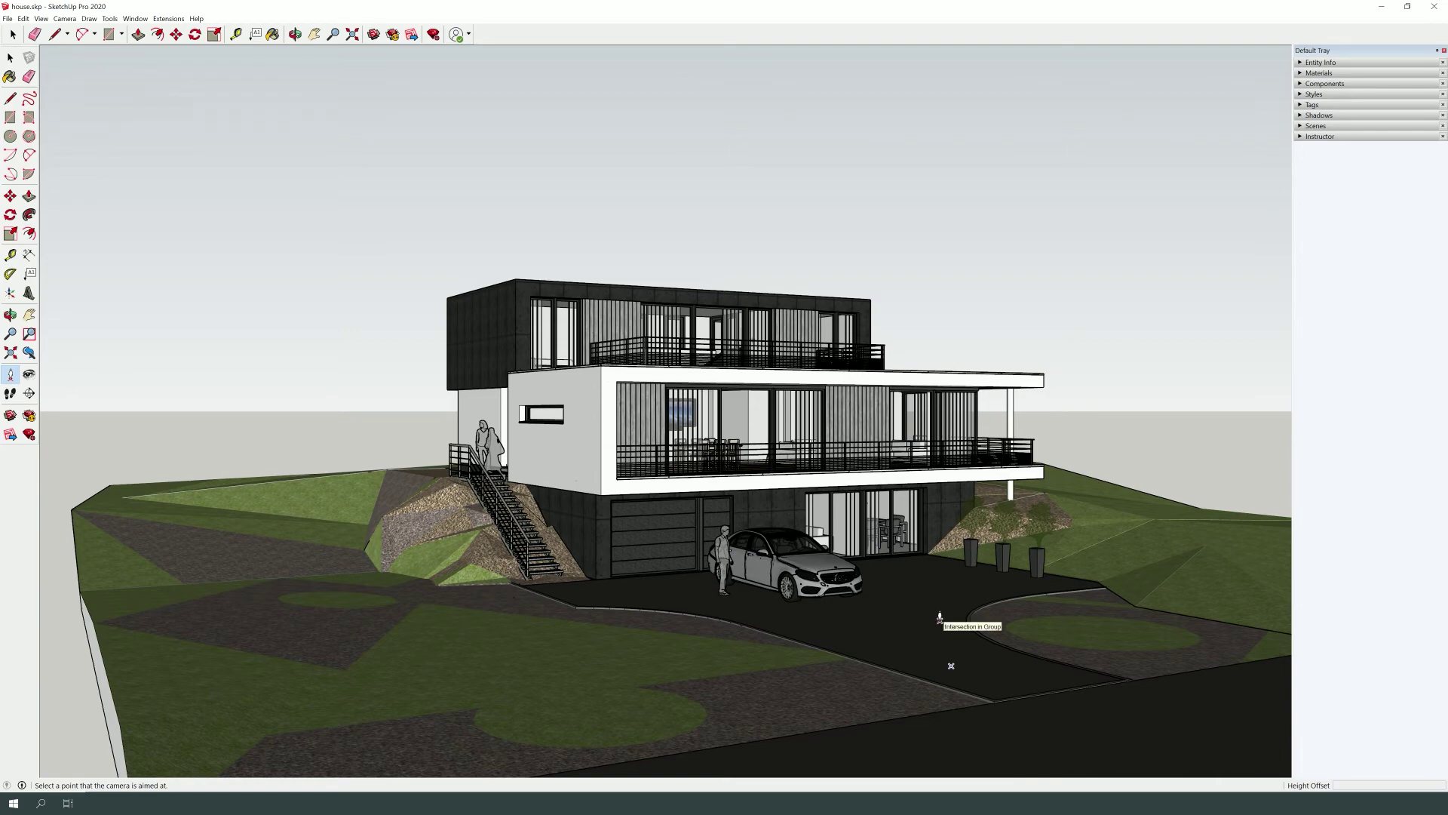
click(940, 617)
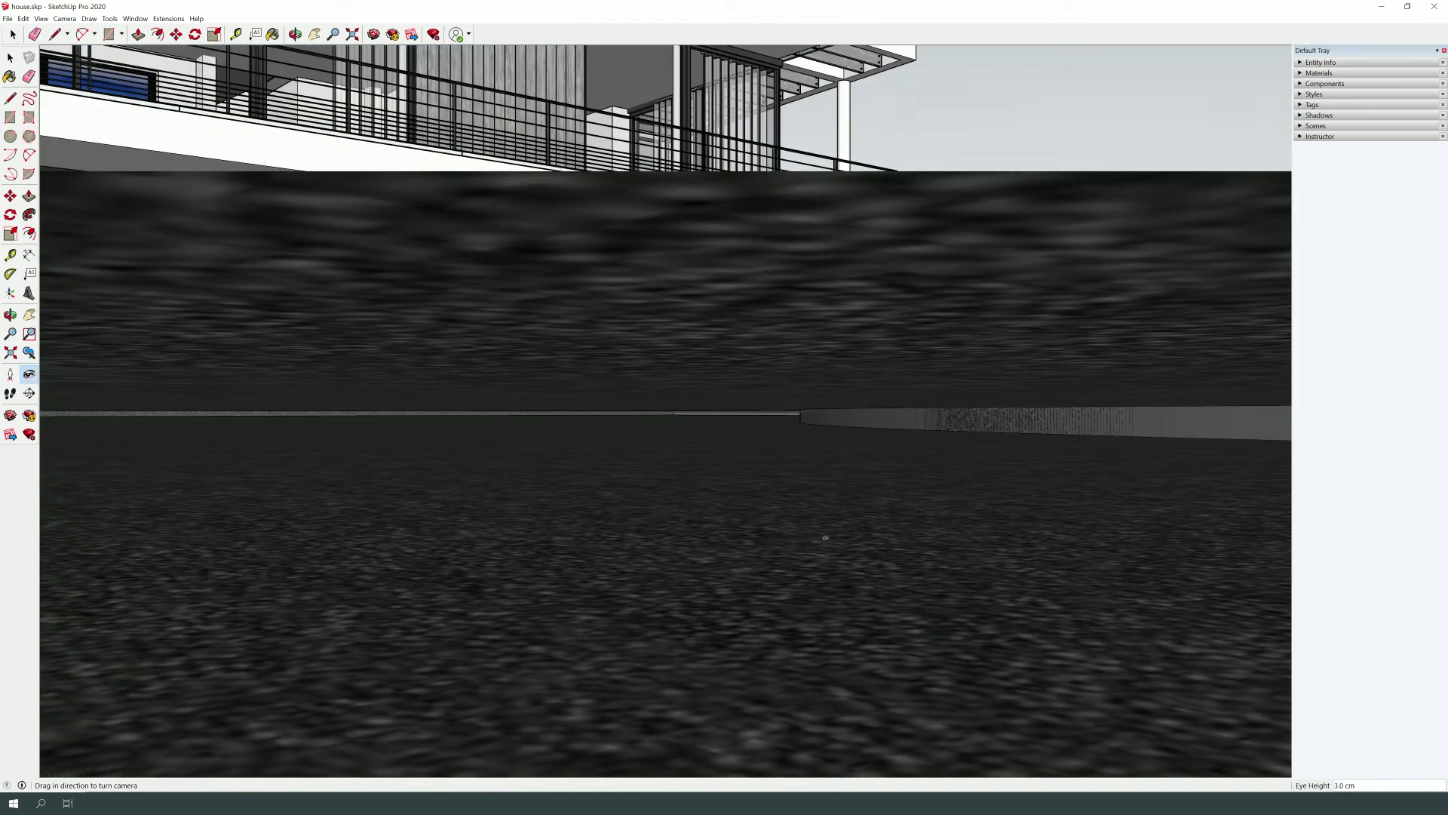
key(h)
drag(750, 327, 795, 722)
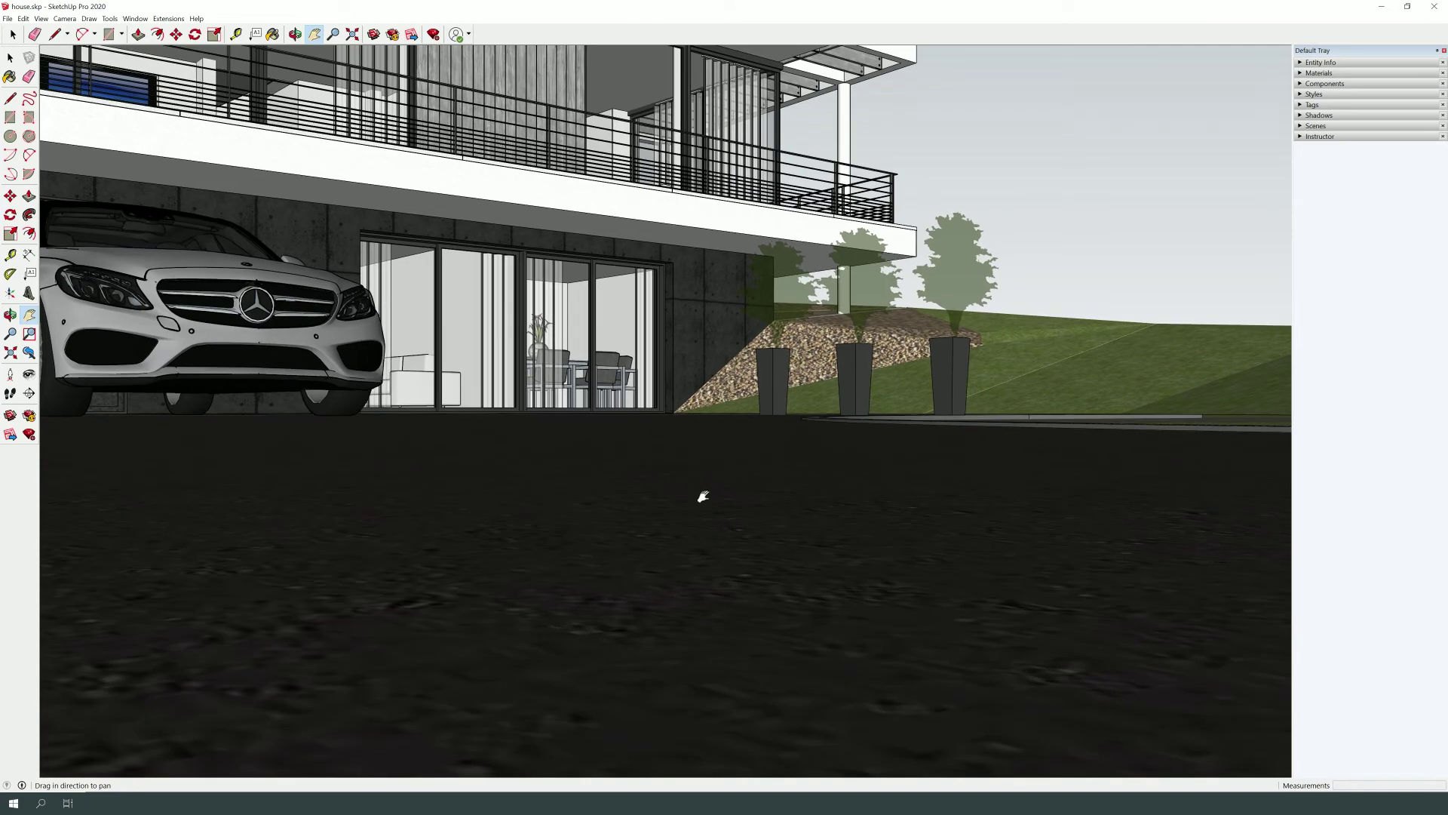
drag(703, 495, 707, 506)
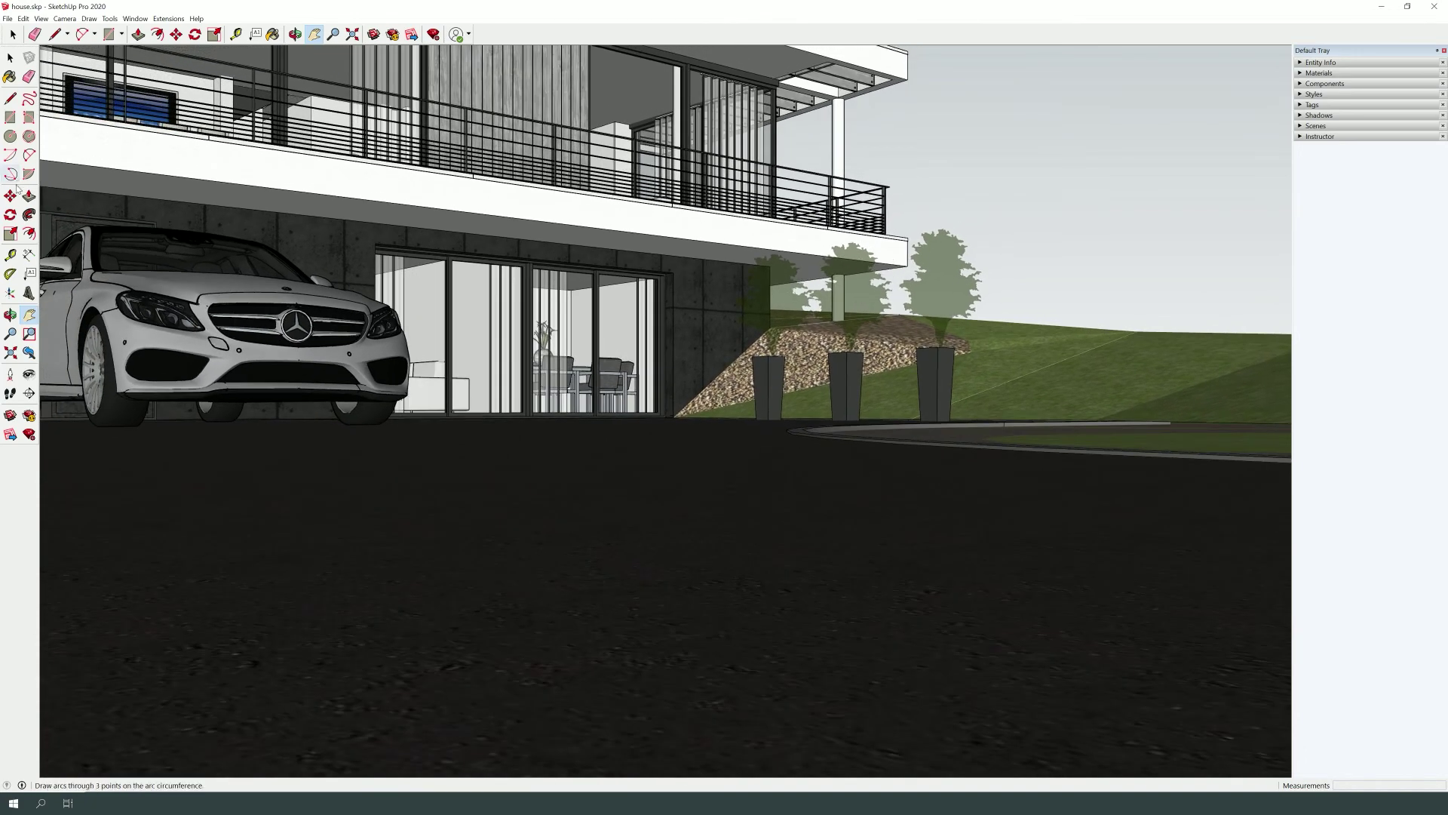
mouse_move(543, 631)
mouse_down()
mouse_move(681, 402)
mouse_move(698, 528)
mouse_up()
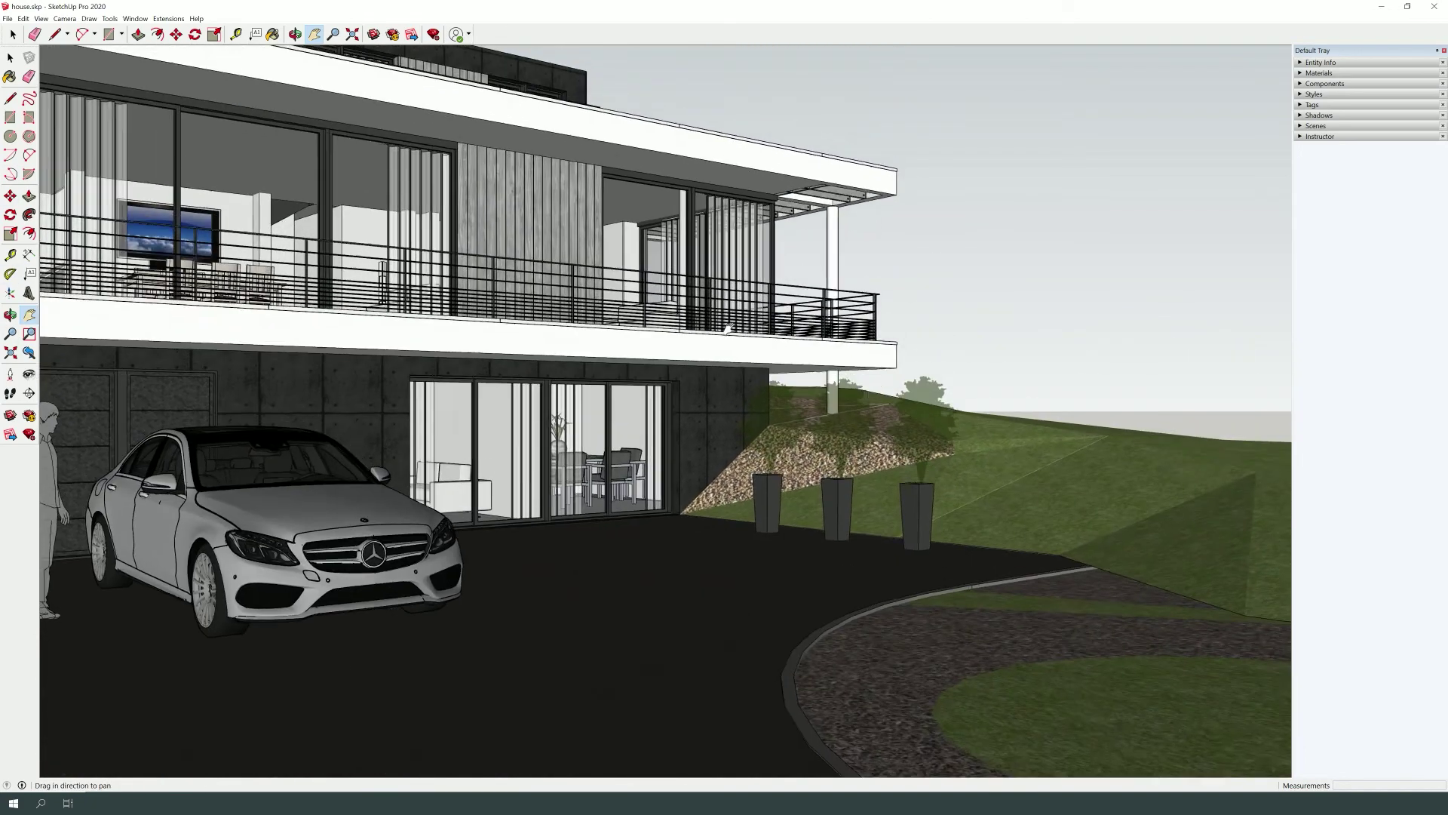
click(11, 377)
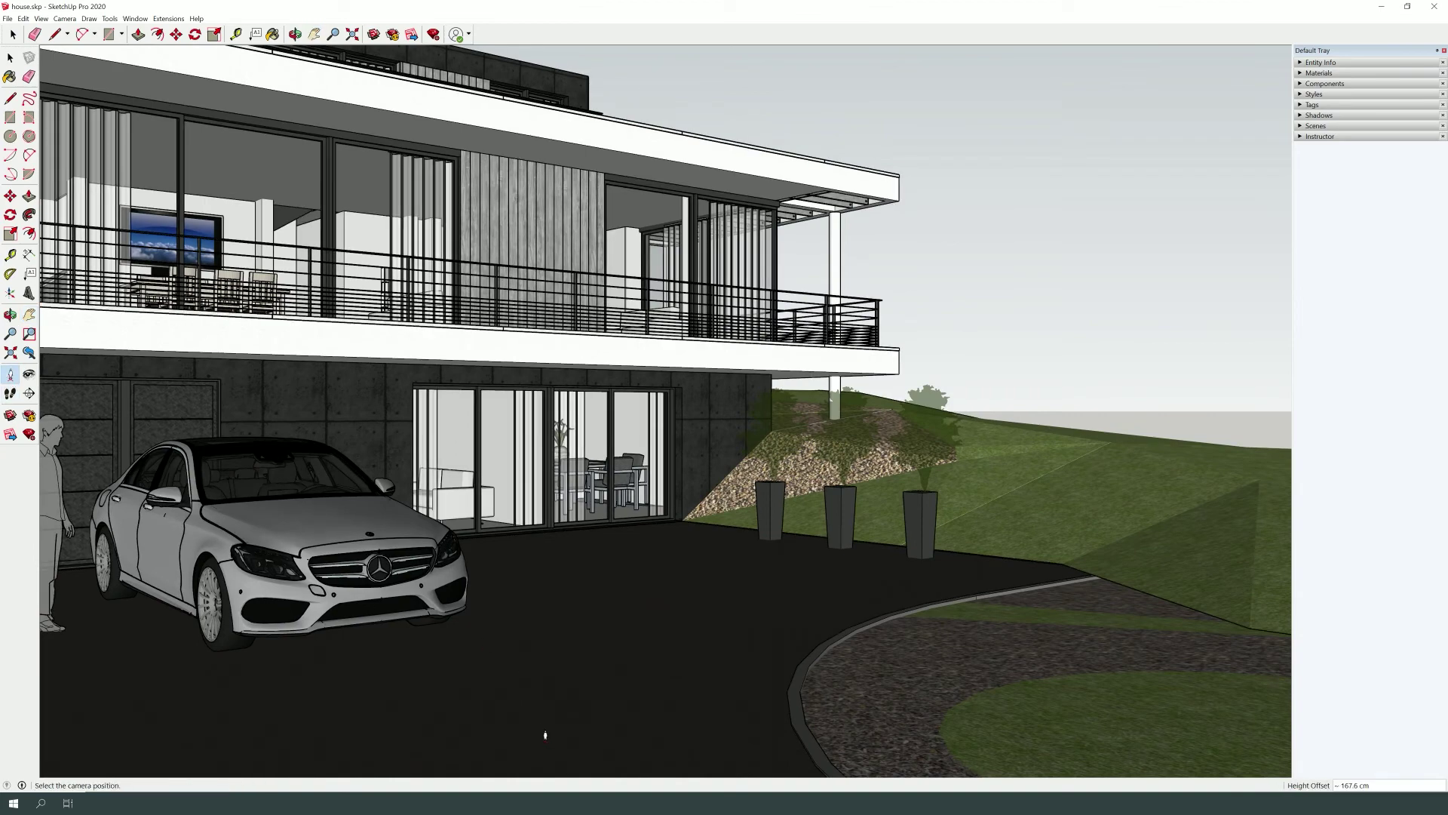
- Place the camera at ground eye height and turn toward the car and balcony
click(549, 742)
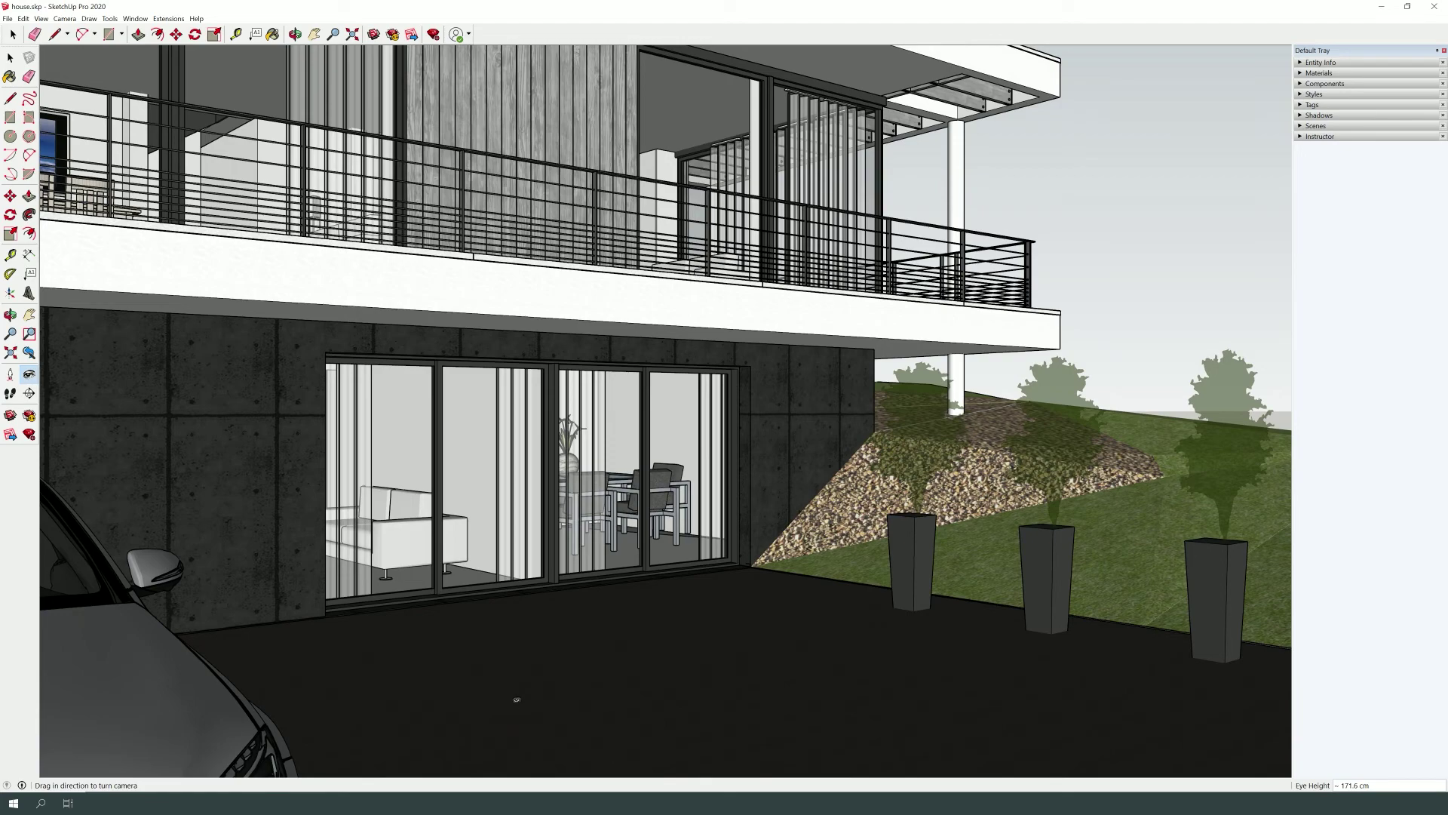
drag(565, 683, 329, 661)
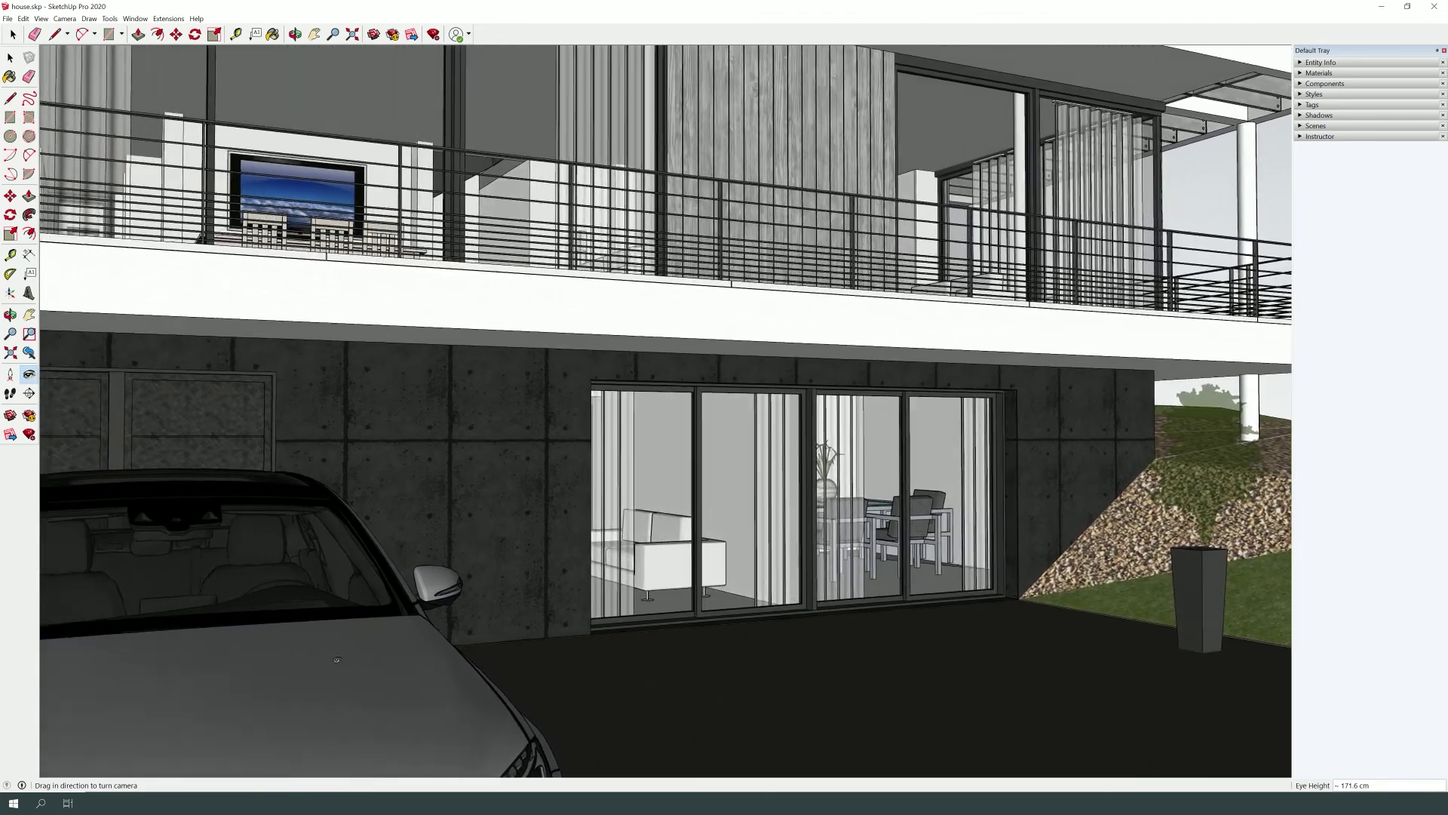
scroll(329, 661, down, 3)
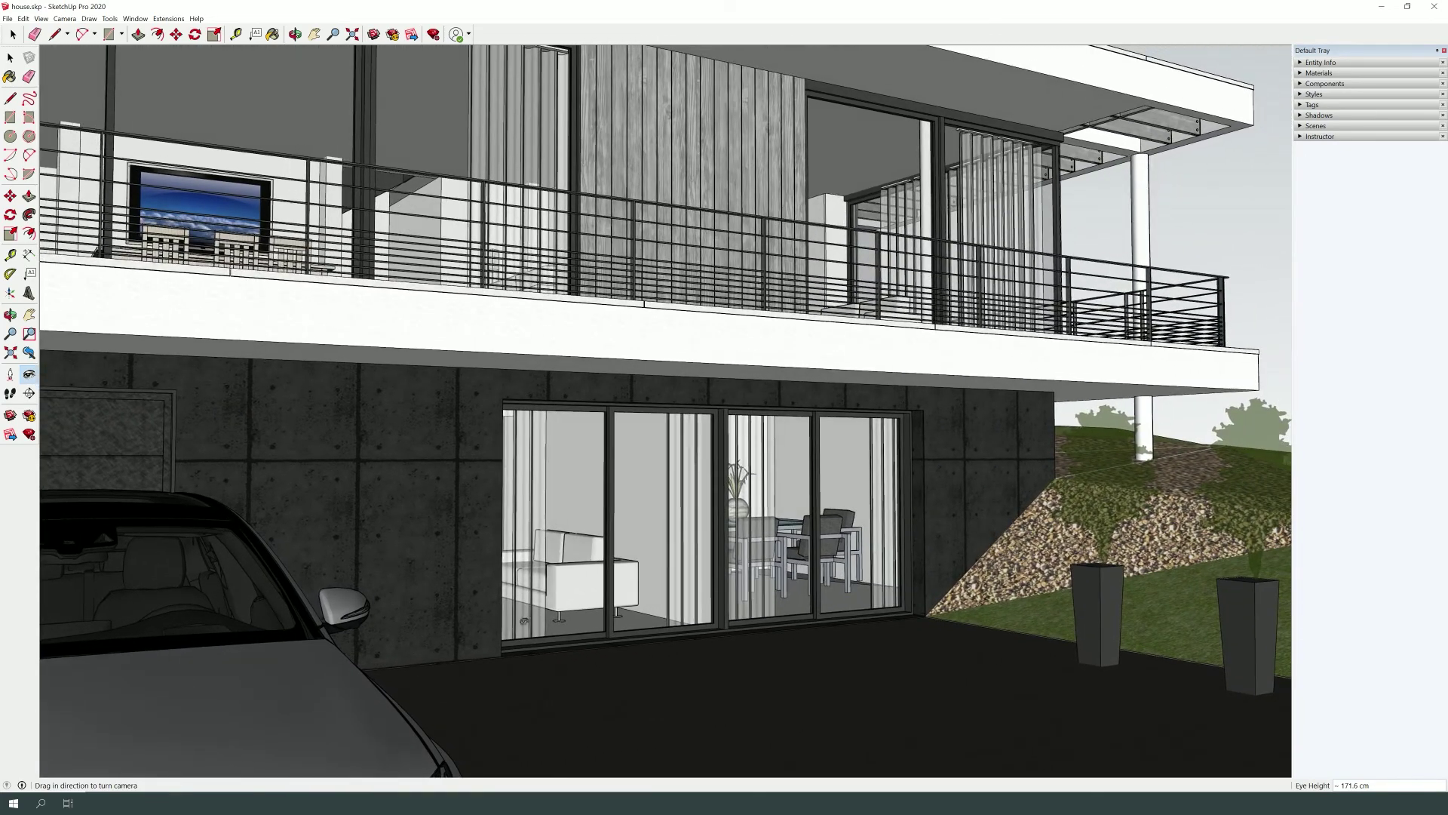
scroll(329, 661, down, 2)
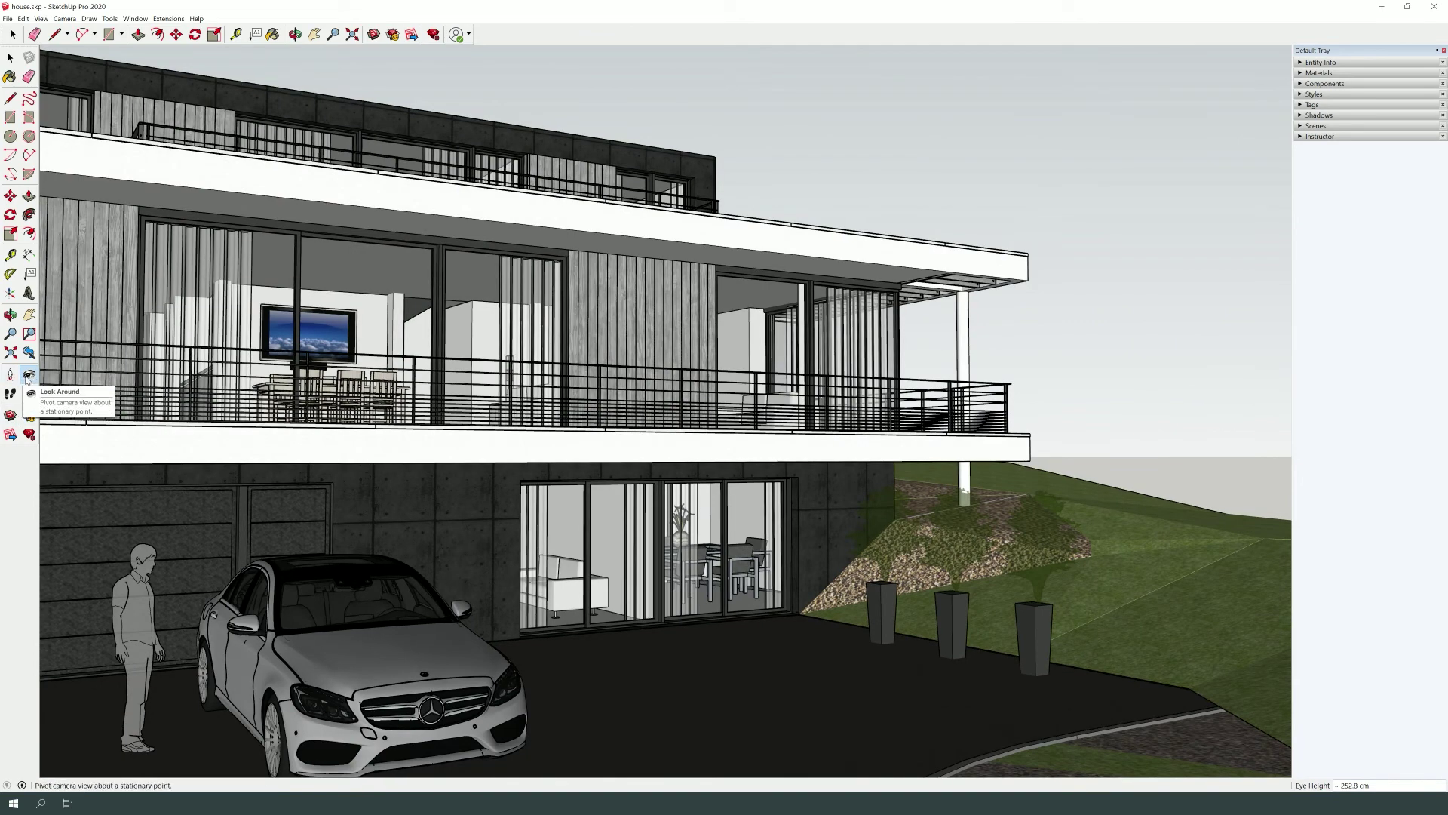
- Look around to recentre the house and frame the whole front from 310.4 cm eye height
click(28, 375)
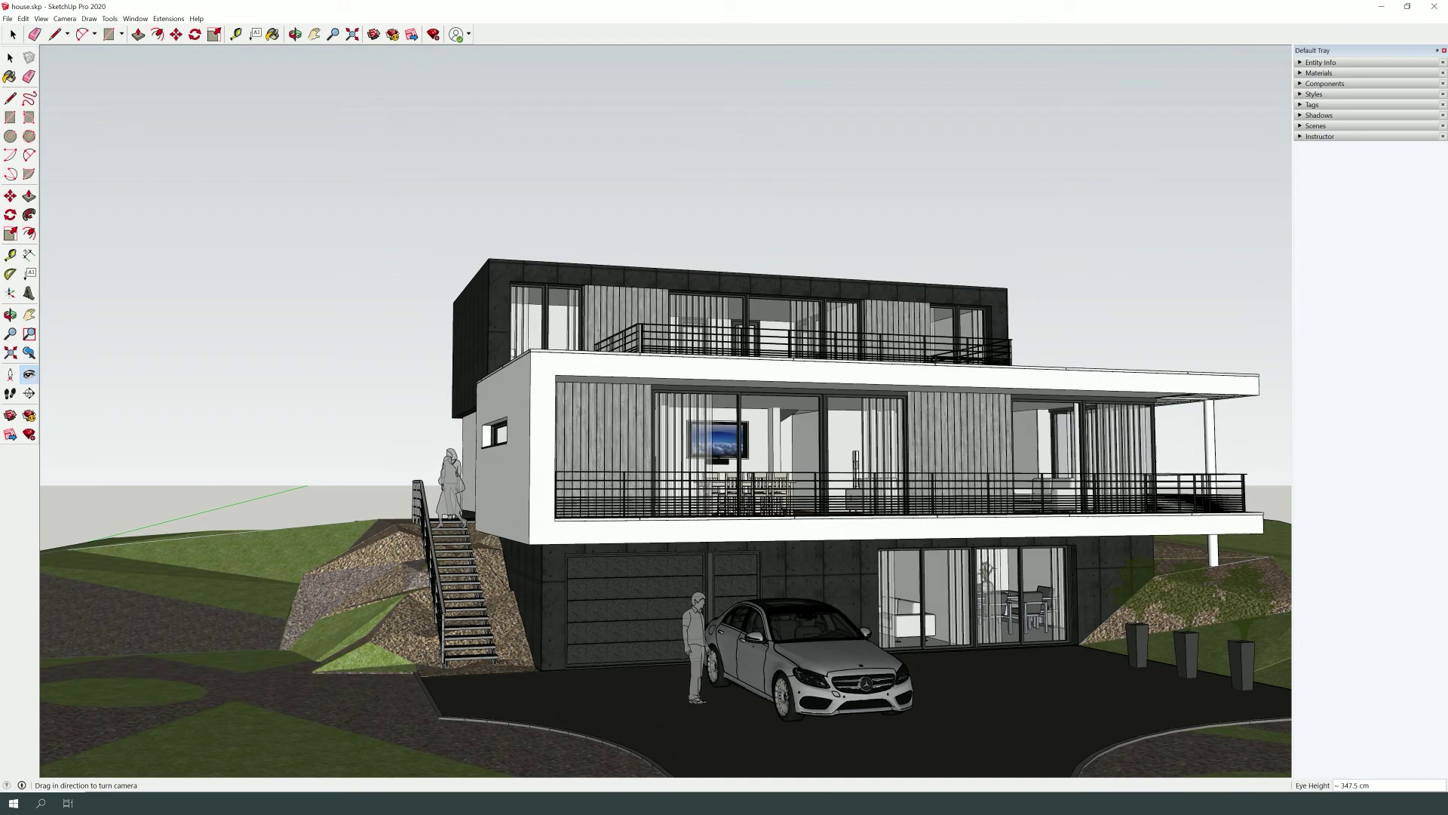
drag(497, 552, 507, 550)
scroll(683, 620, down, 1)
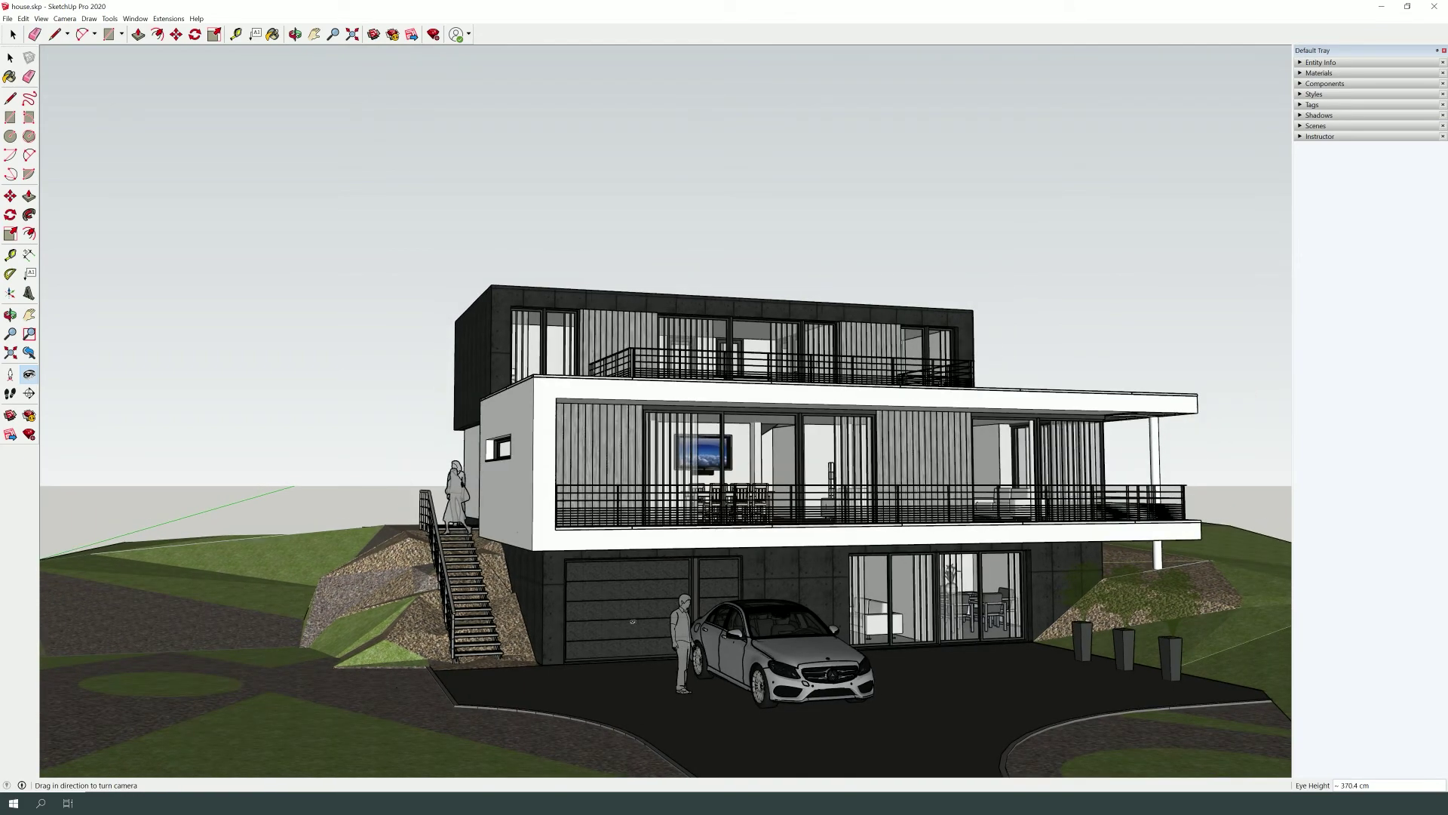
click(64, 18)
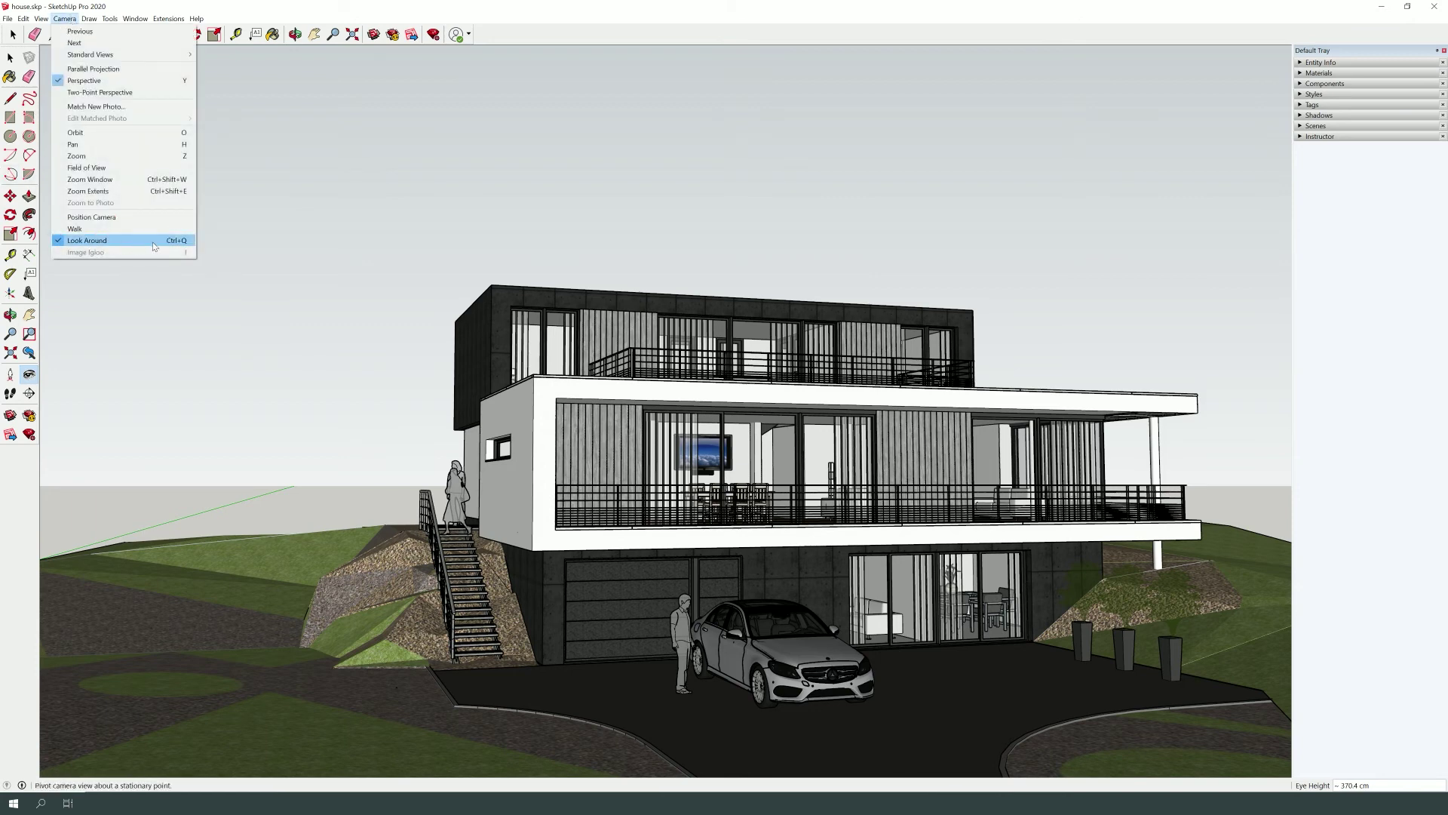
click(694, 641)
drag(696, 645, 931, 743)
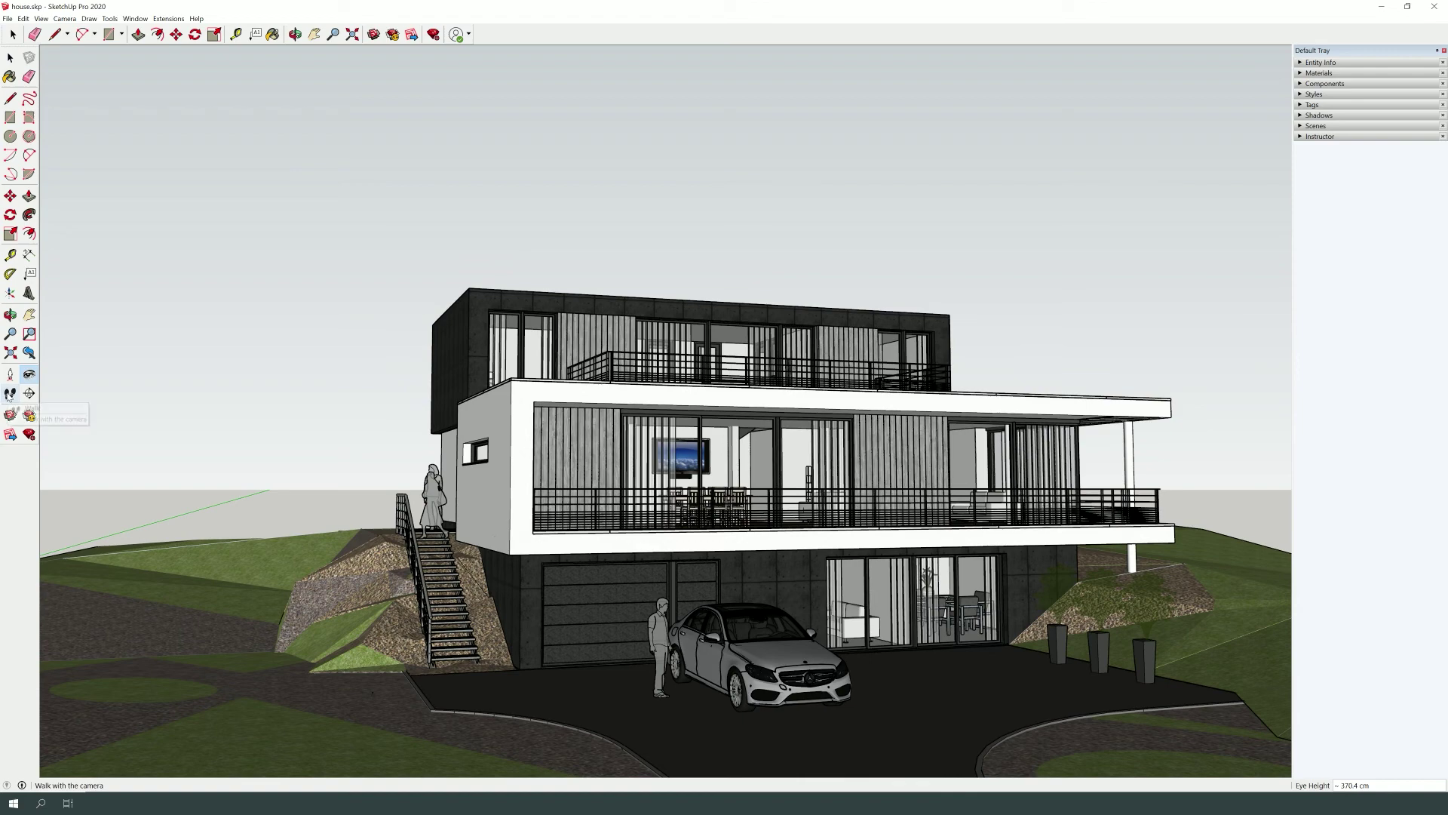
- Walk toward the balcony facade past the planters, then back out to a wide view from 550.7 cm
click(10, 394)
mouse_move(897, 761)
mouse_down()
mouse_move(936, 706)
mouse_move(686, 703)
mouse_move(805, 691)
mouse_up()
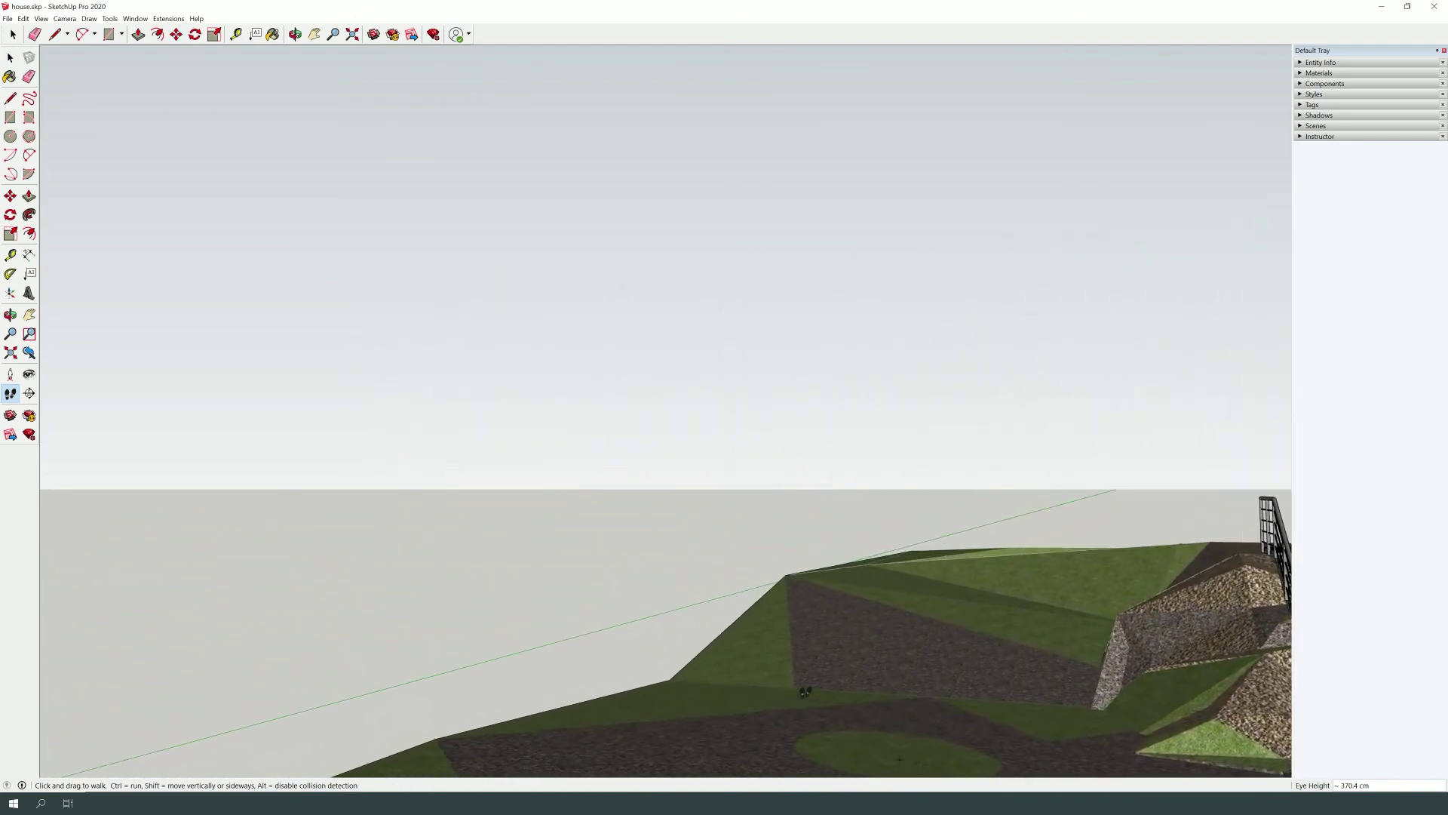
mouse_move(804, 691)
mouse_down()
mouse_move(980, 754)
mouse_move(1249, 731)
mouse_move(801, 625)
mouse_up()
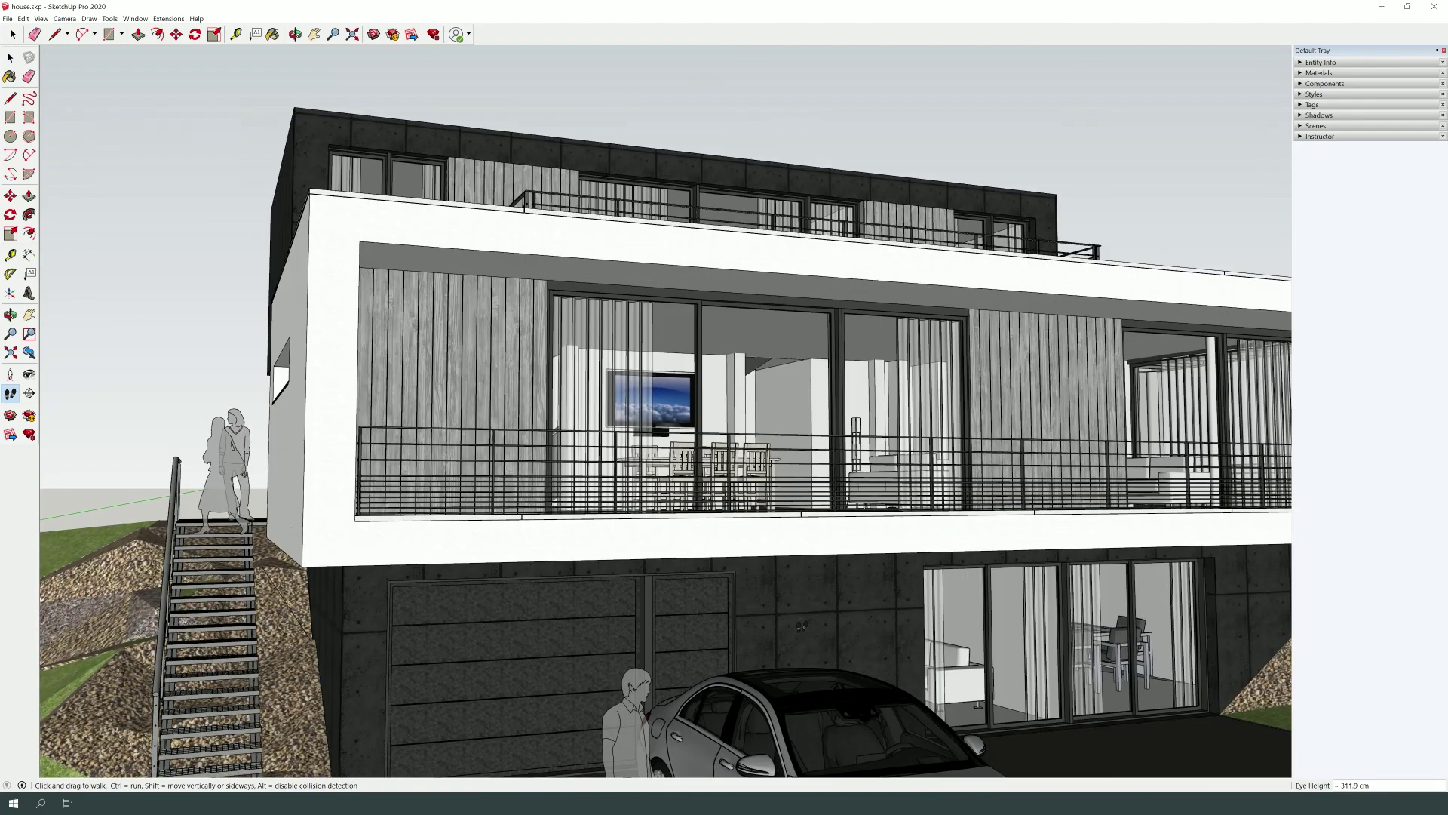
mouse_move(785, 605)
mouse_down()
mouse_move(844, 612)
mouse_move(845, 573)
mouse_move(856, 673)
mouse_up()
mouse_move(1001, 756)
mouse_down()
mouse_move(933, 684)
mouse_move(860, 695)
mouse_up()
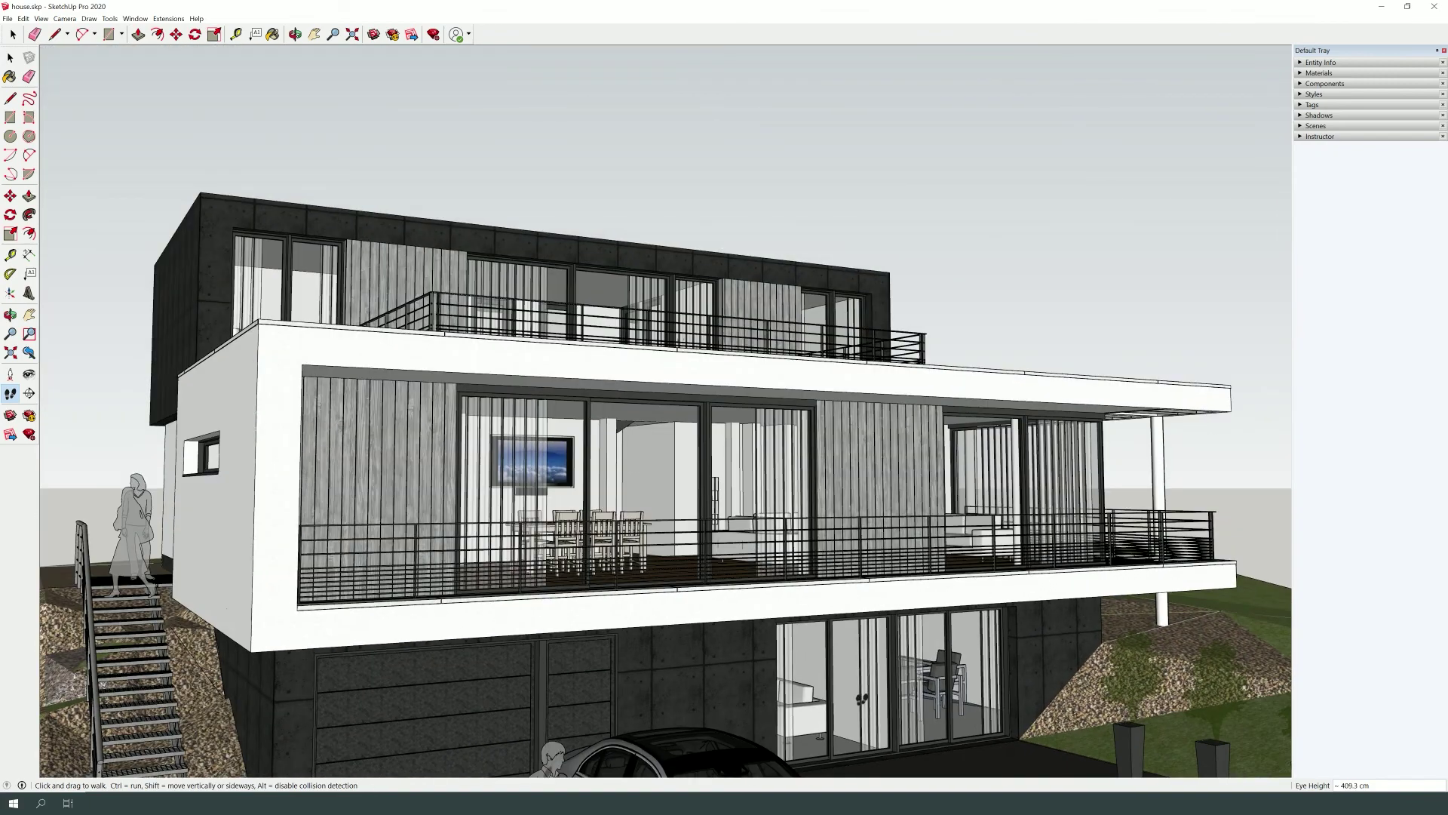
mouse_move(860, 695)
mouse_down()
mouse_move(877, 716)
mouse_move(838, 723)
mouse_up()
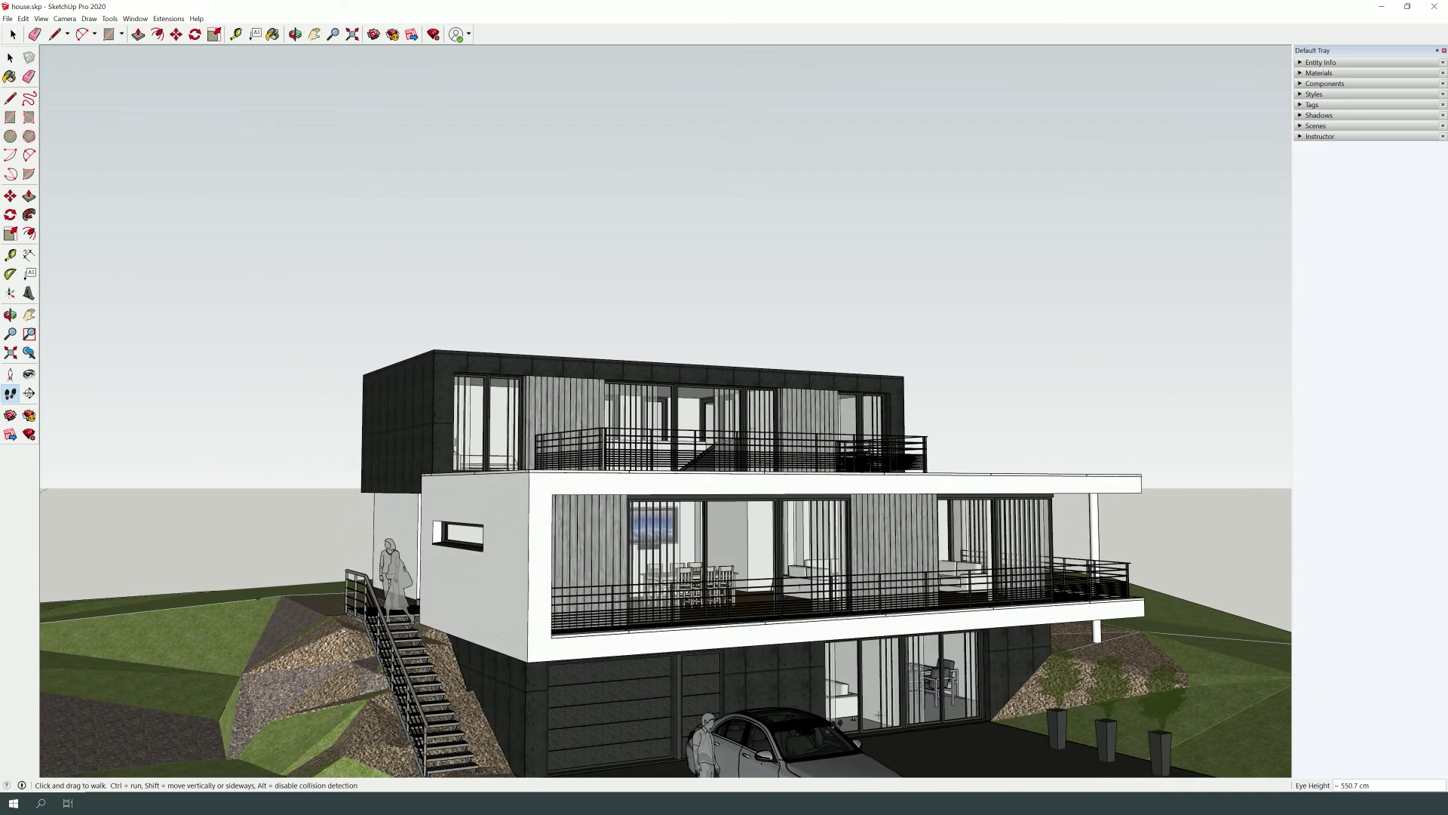
click(65, 19)
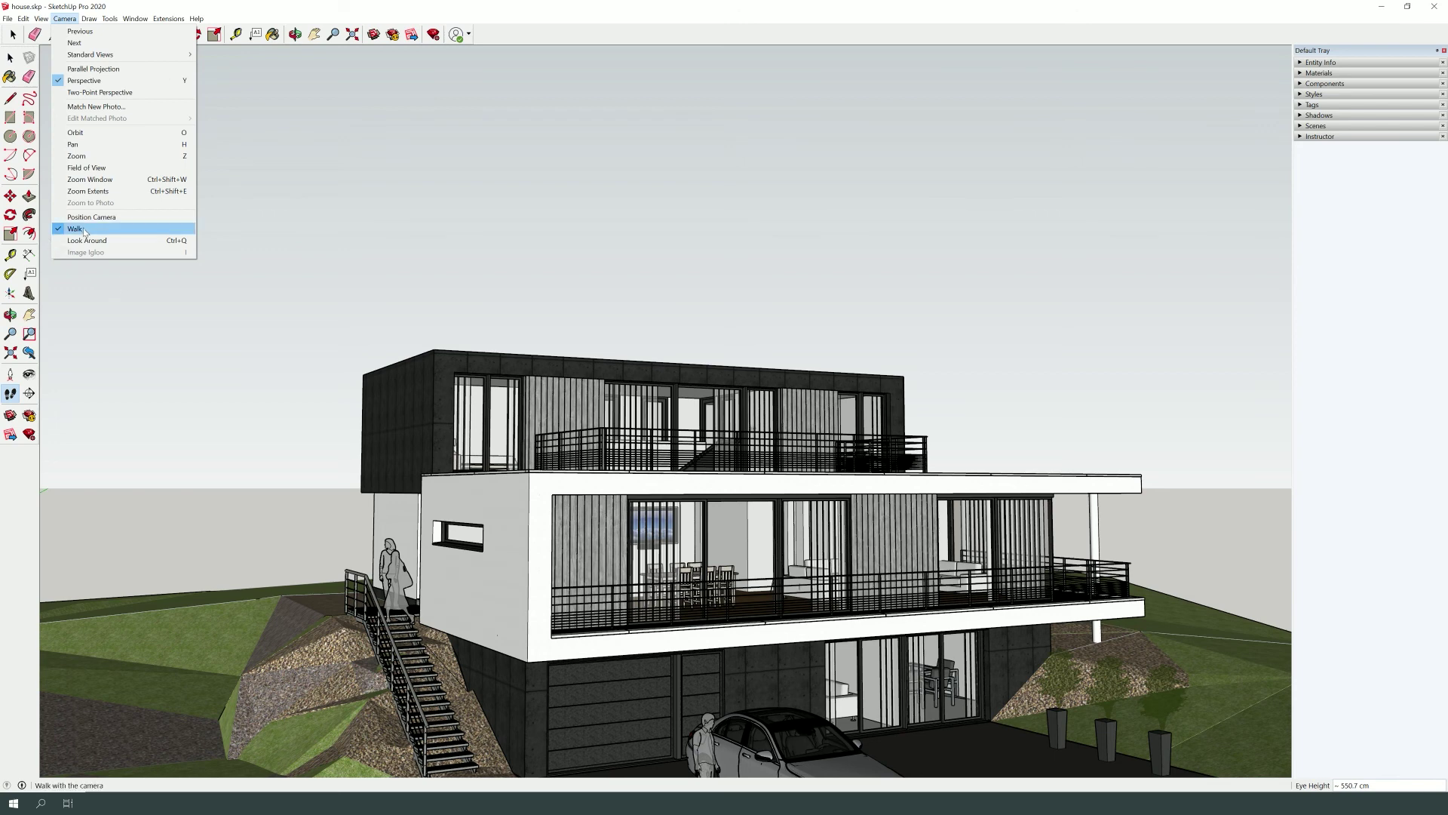
click(111, 230)
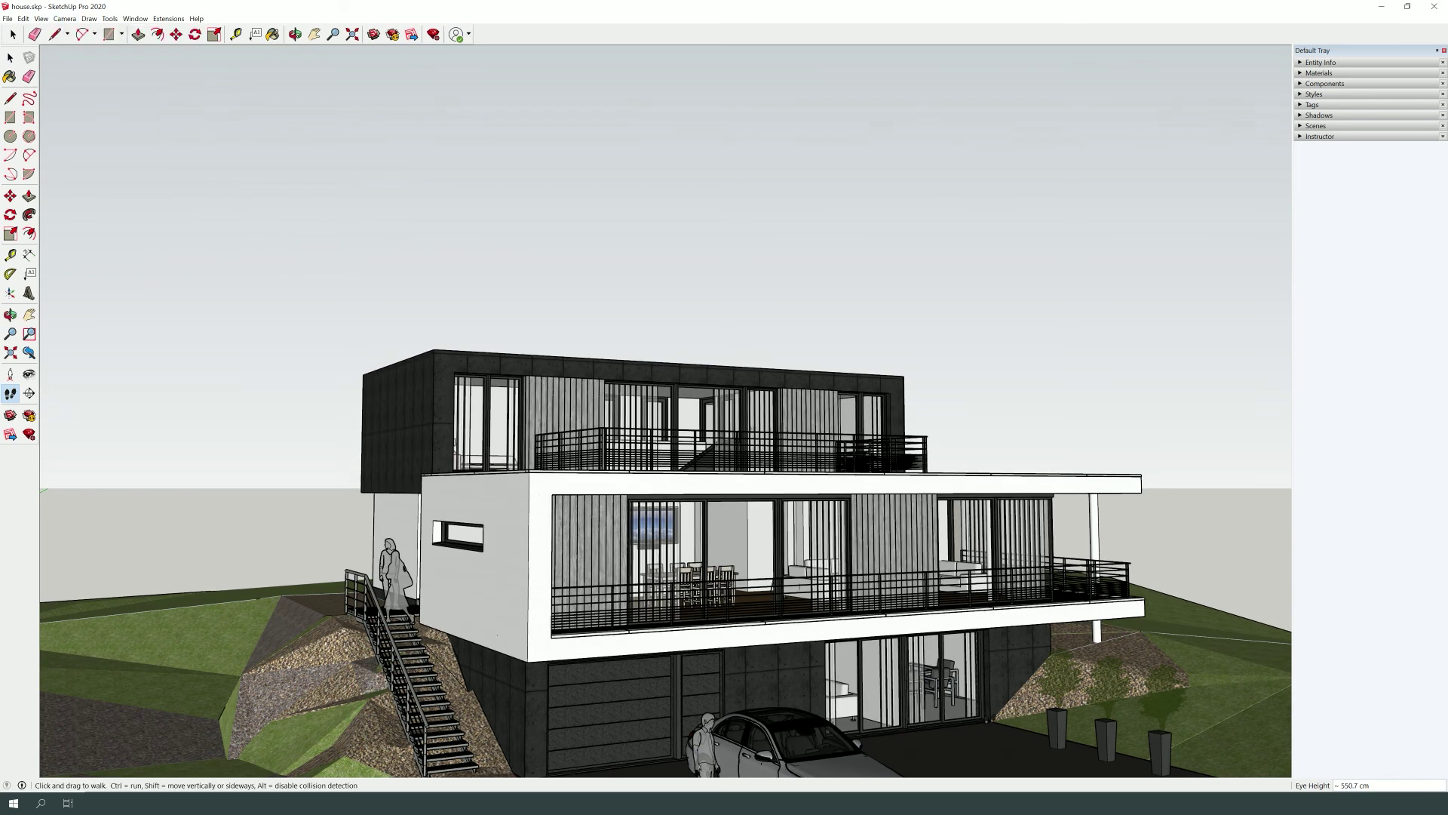